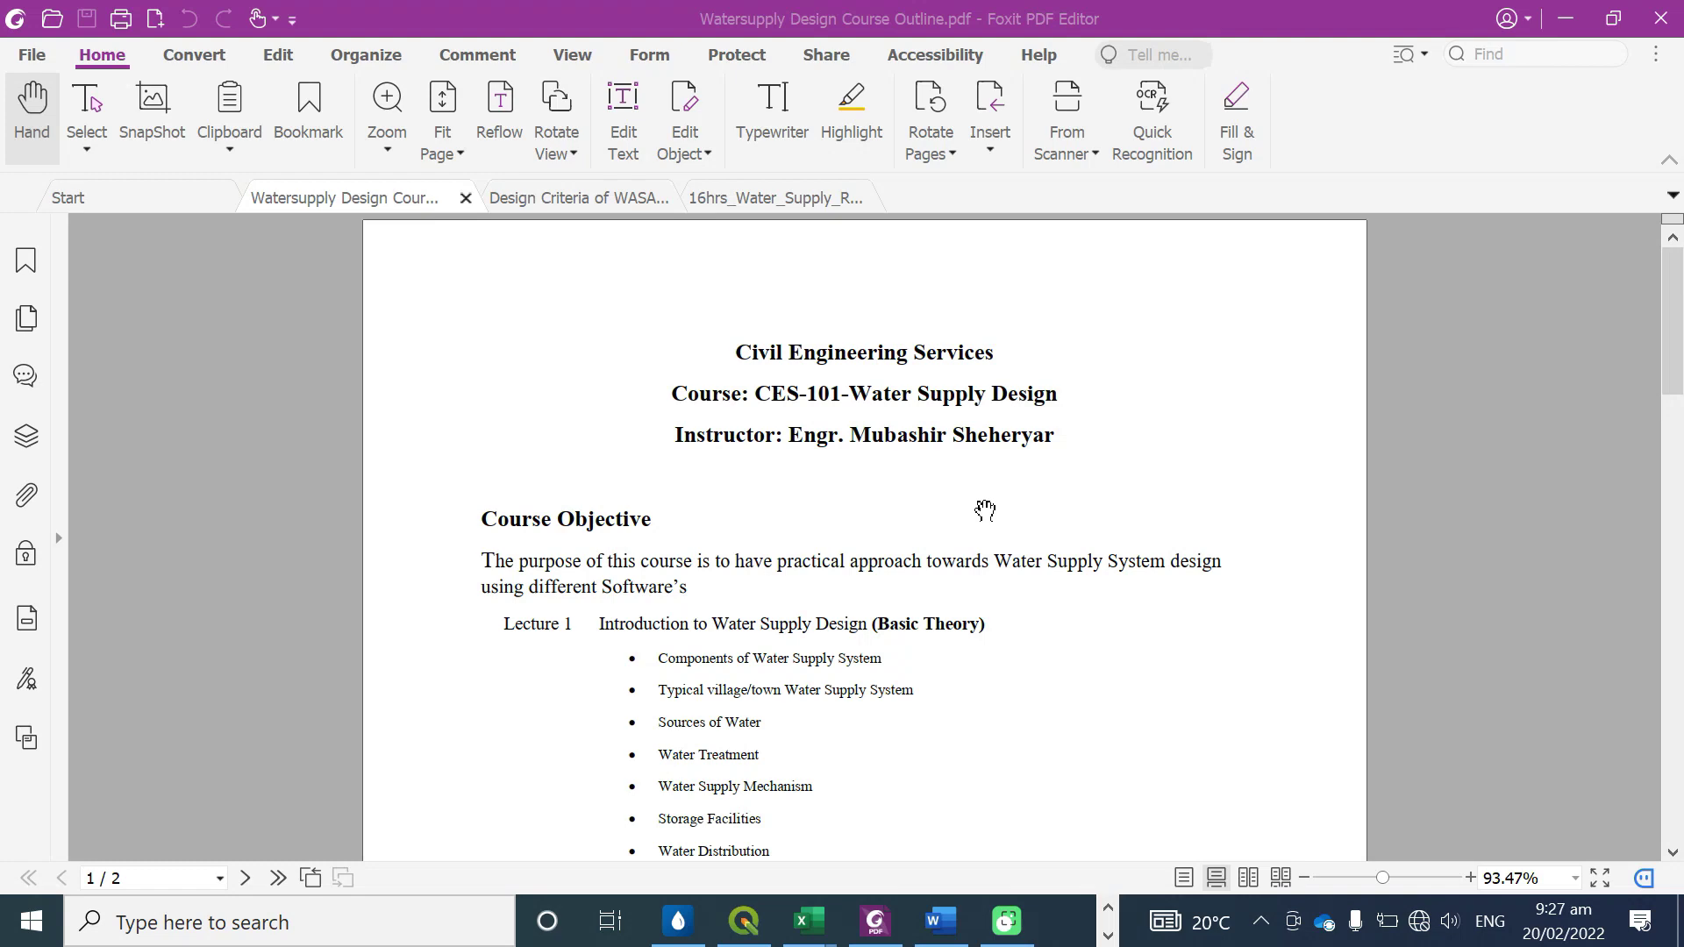
Skim the water supply design course outline from the course objective to the second-page lecture list and back
{"action": "scroll", "coordinate": [984, 510], "scroll_direction": "down", "scroll_amount": 1}
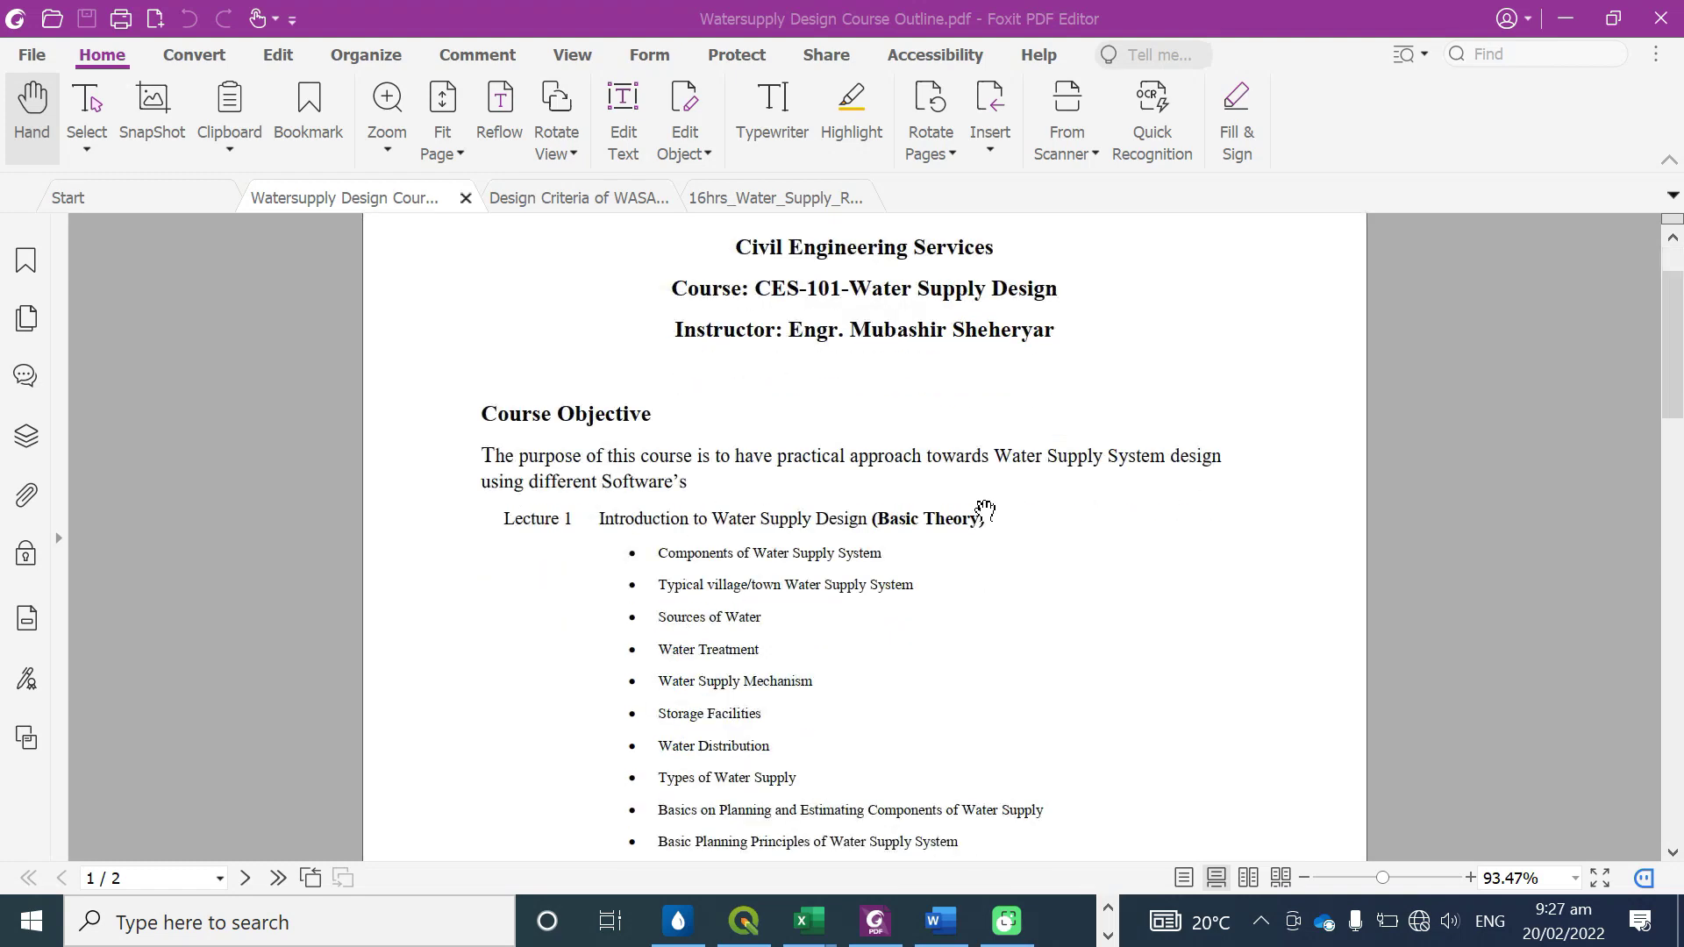
{"action": "scroll", "coordinate": [879, 470], "scroll_direction": "down", "scroll_amount": 1}
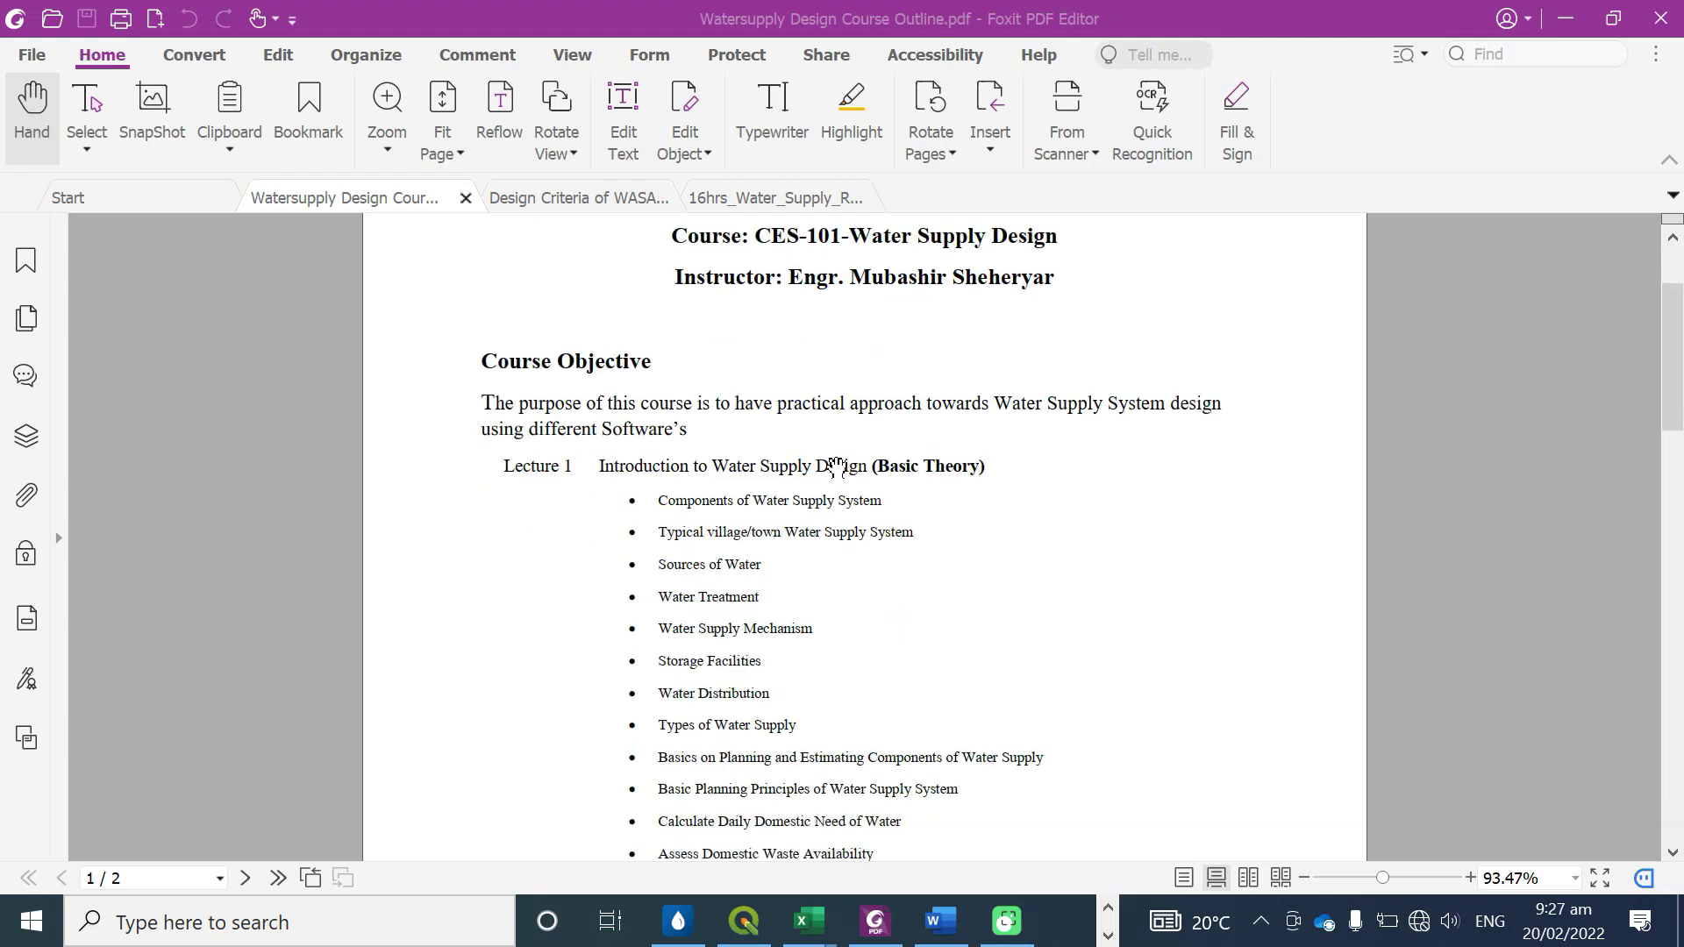
{"action": "scroll", "coordinate": [827, 463], "scroll_direction": "down", "scroll_amount": 3}
{"action": "scroll", "coordinate": [825, 457], "scroll_direction": "down", "scroll_amount": 9}
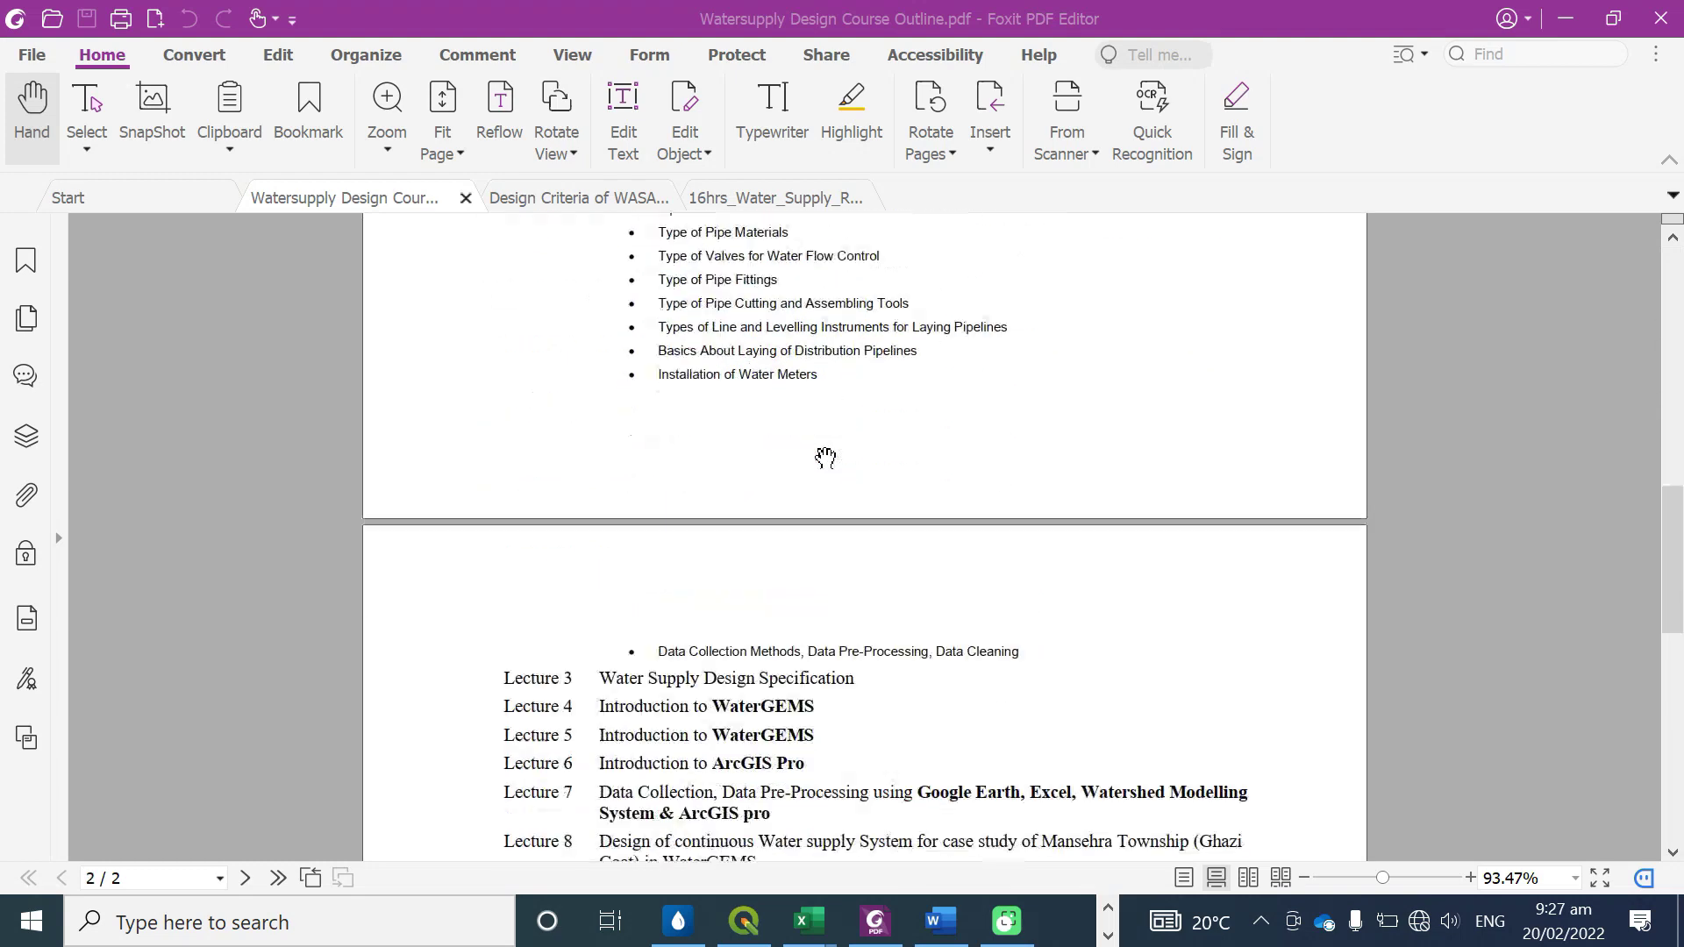
{"action": "scroll", "coordinate": [826, 457], "scroll_direction": "up", "scroll_amount": 10}
{"action": "scroll", "coordinate": [825, 457], "scroll_direction": "up", "scroll_amount": 3}
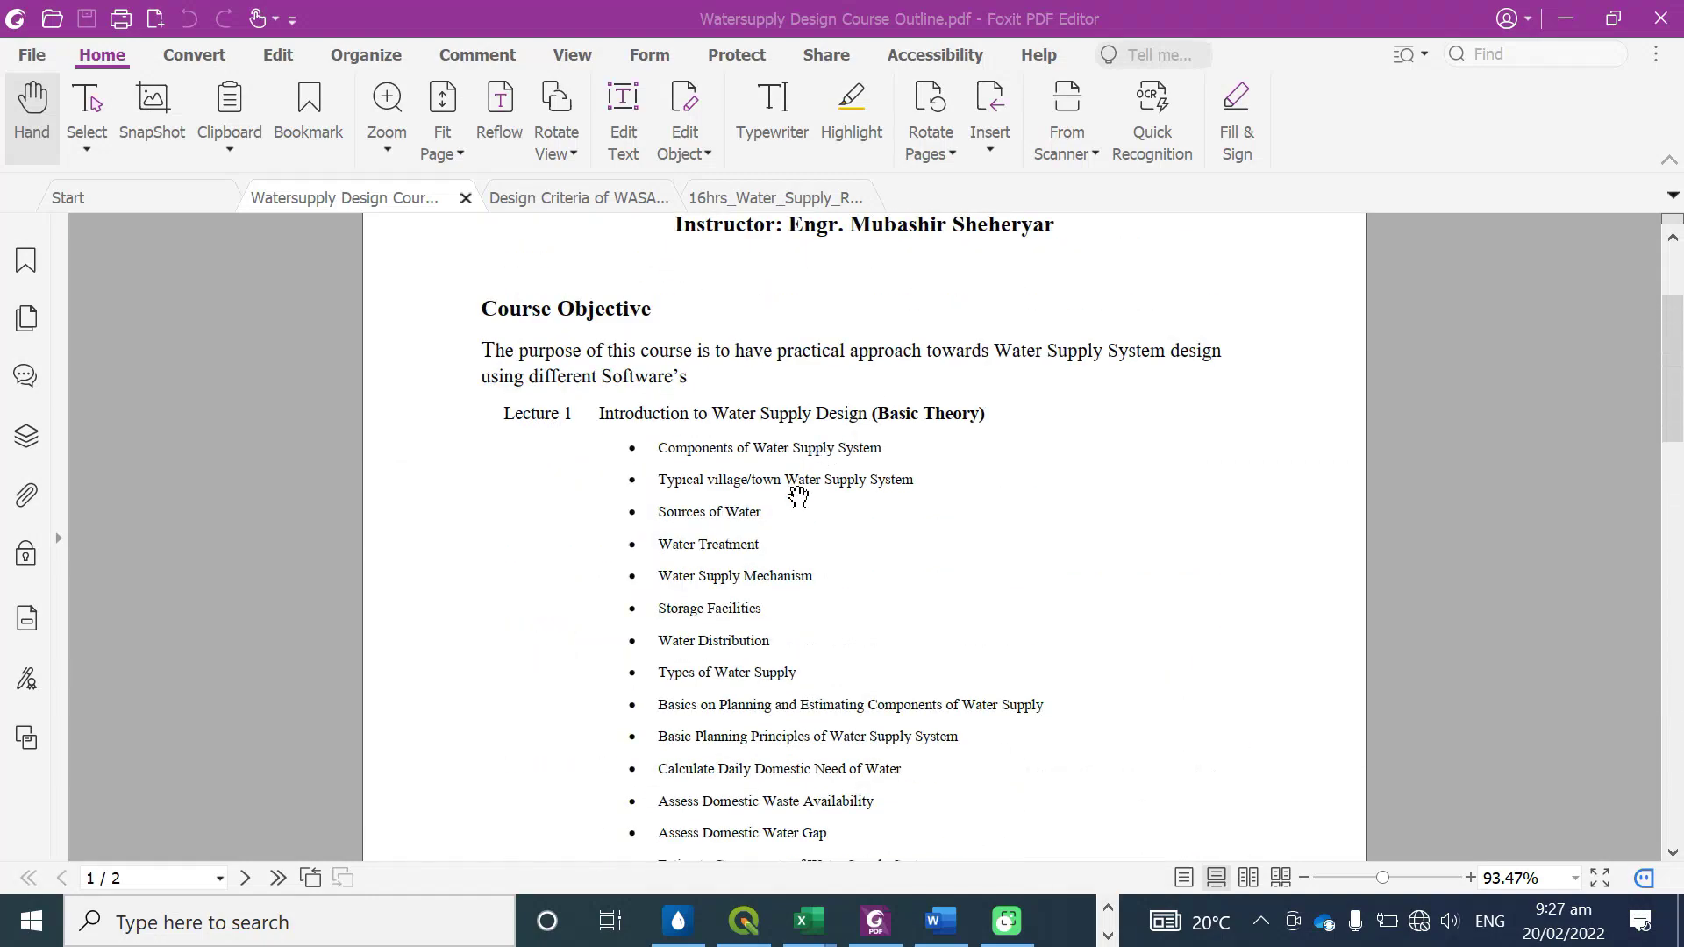
Read the Lecture 1 and Lecture 2 basic theory topics in the course outline, continuing to the Lecture 3 entry
{"action": "scroll", "coordinate": [801, 490], "scroll_direction": "up", "scroll_amount": 1}
{"action": "scroll", "coordinate": [801, 490], "scroll_direction": "down", "scroll_amount": 1}
{"action": "scroll", "coordinate": [647, 483], "scroll_direction": "down", "scroll_amount": 1}
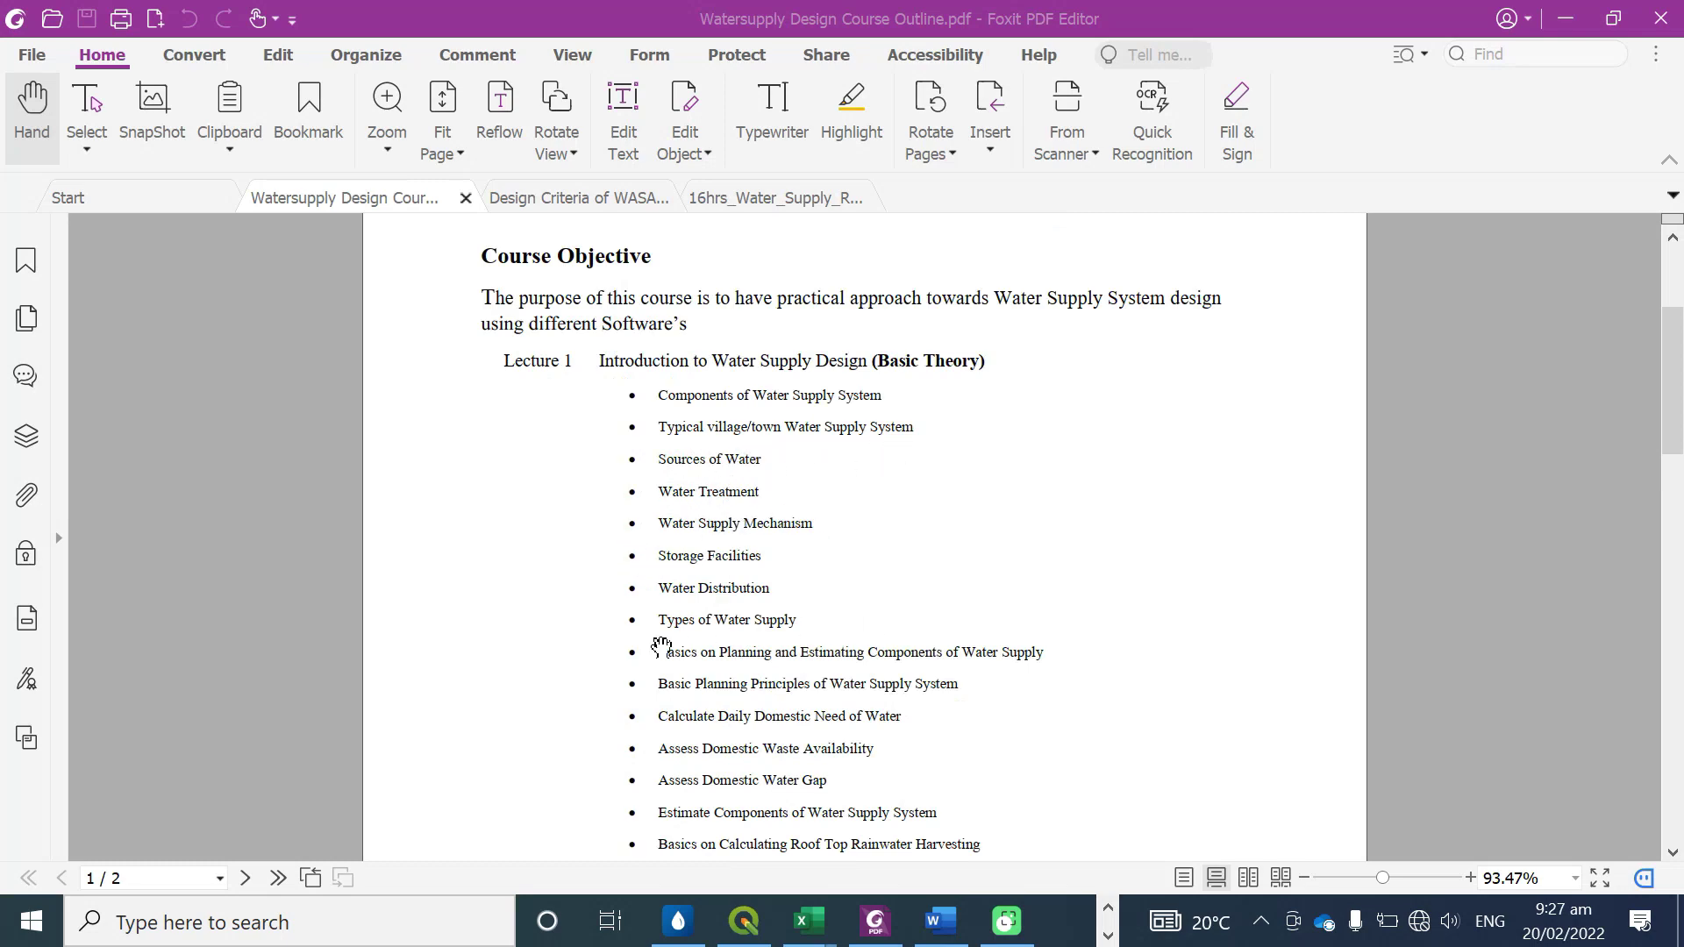
{"action": "scroll", "coordinate": [650, 650], "scroll_direction": "down", "scroll_amount": 2}
{"action": "scroll", "coordinate": [653, 646], "scroll_direction": "down", "scroll_amount": 4}
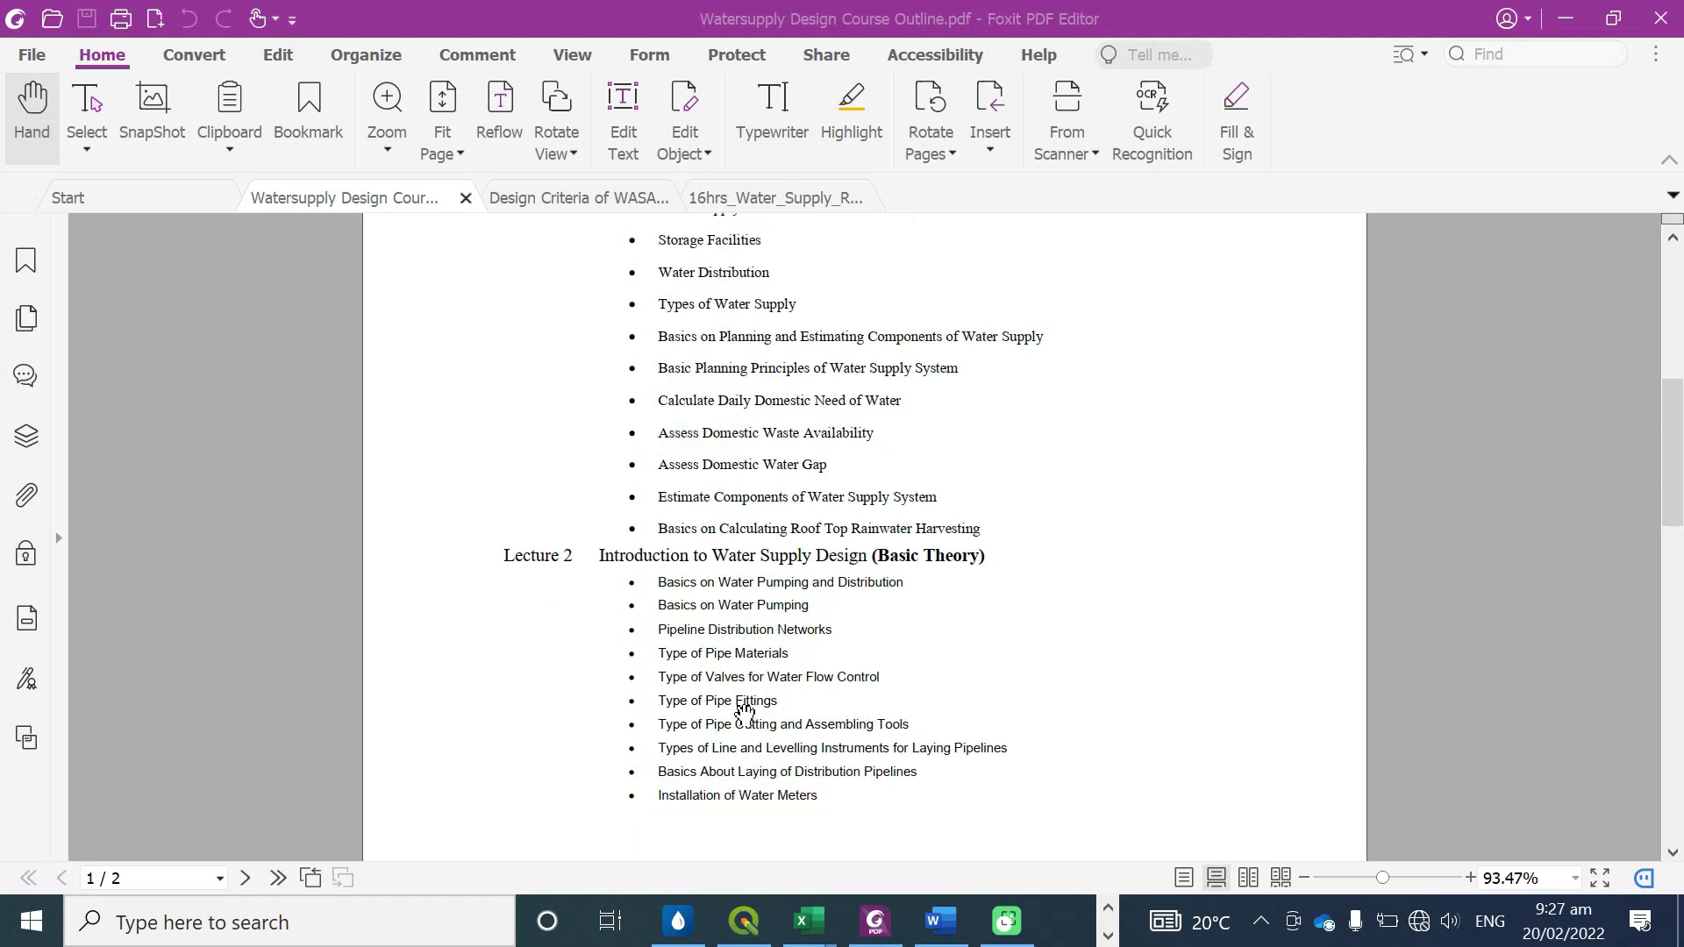
{"action": "scroll", "coordinate": [814, 625], "scroll_direction": "down", "scroll_amount": 3}
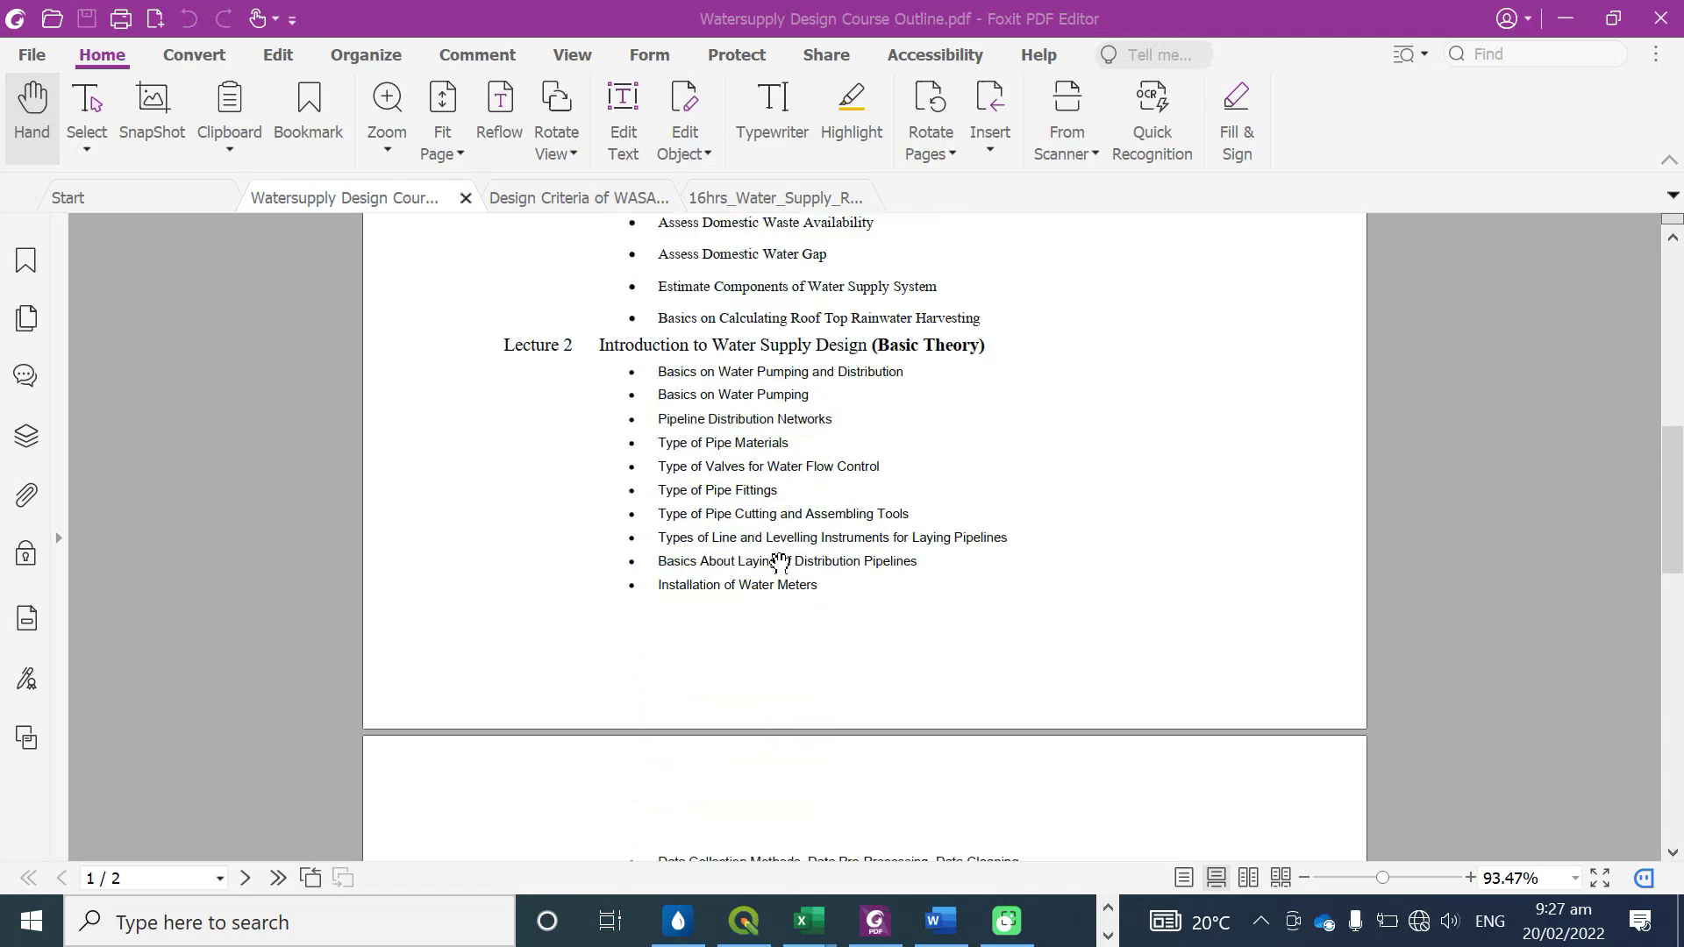
{"action": "scroll", "coordinate": [772, 532], "scroll_direction": "up", "scroll_amount": 1}
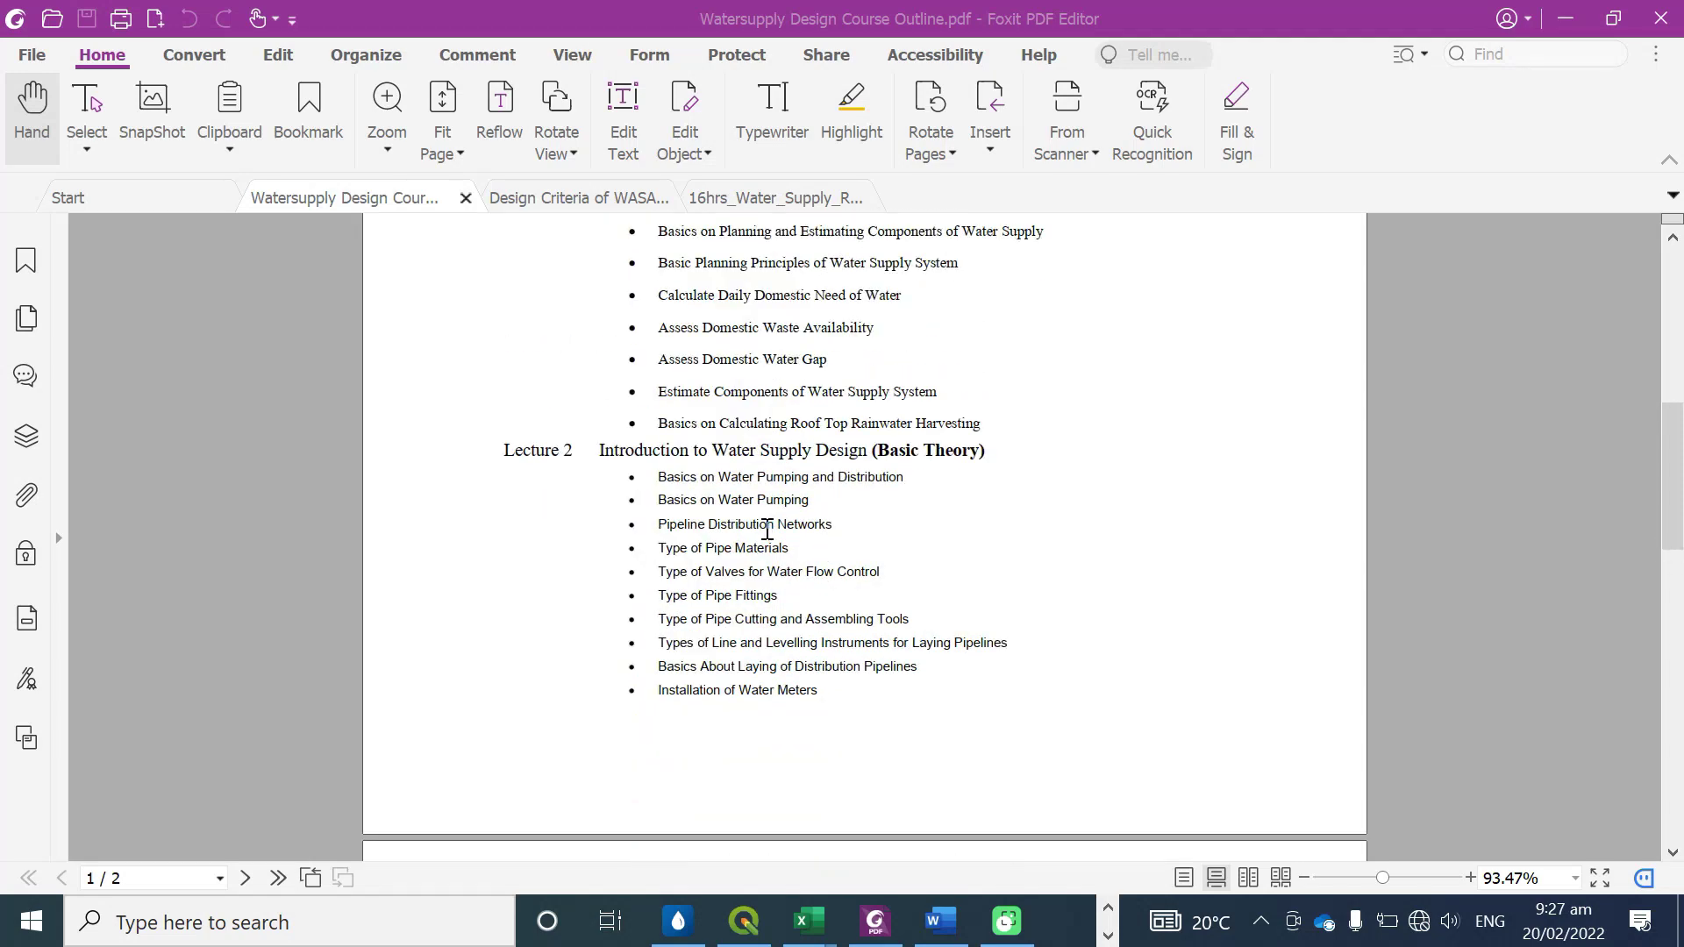
{"action": "scroll", "coordinate": [767, 529], "scroll_direction": "down", "scroll_amount": 4}
{"action": "scroll", "coordinate": [767, 528], "scroll_direction": "down", "scroll_amount": 2}
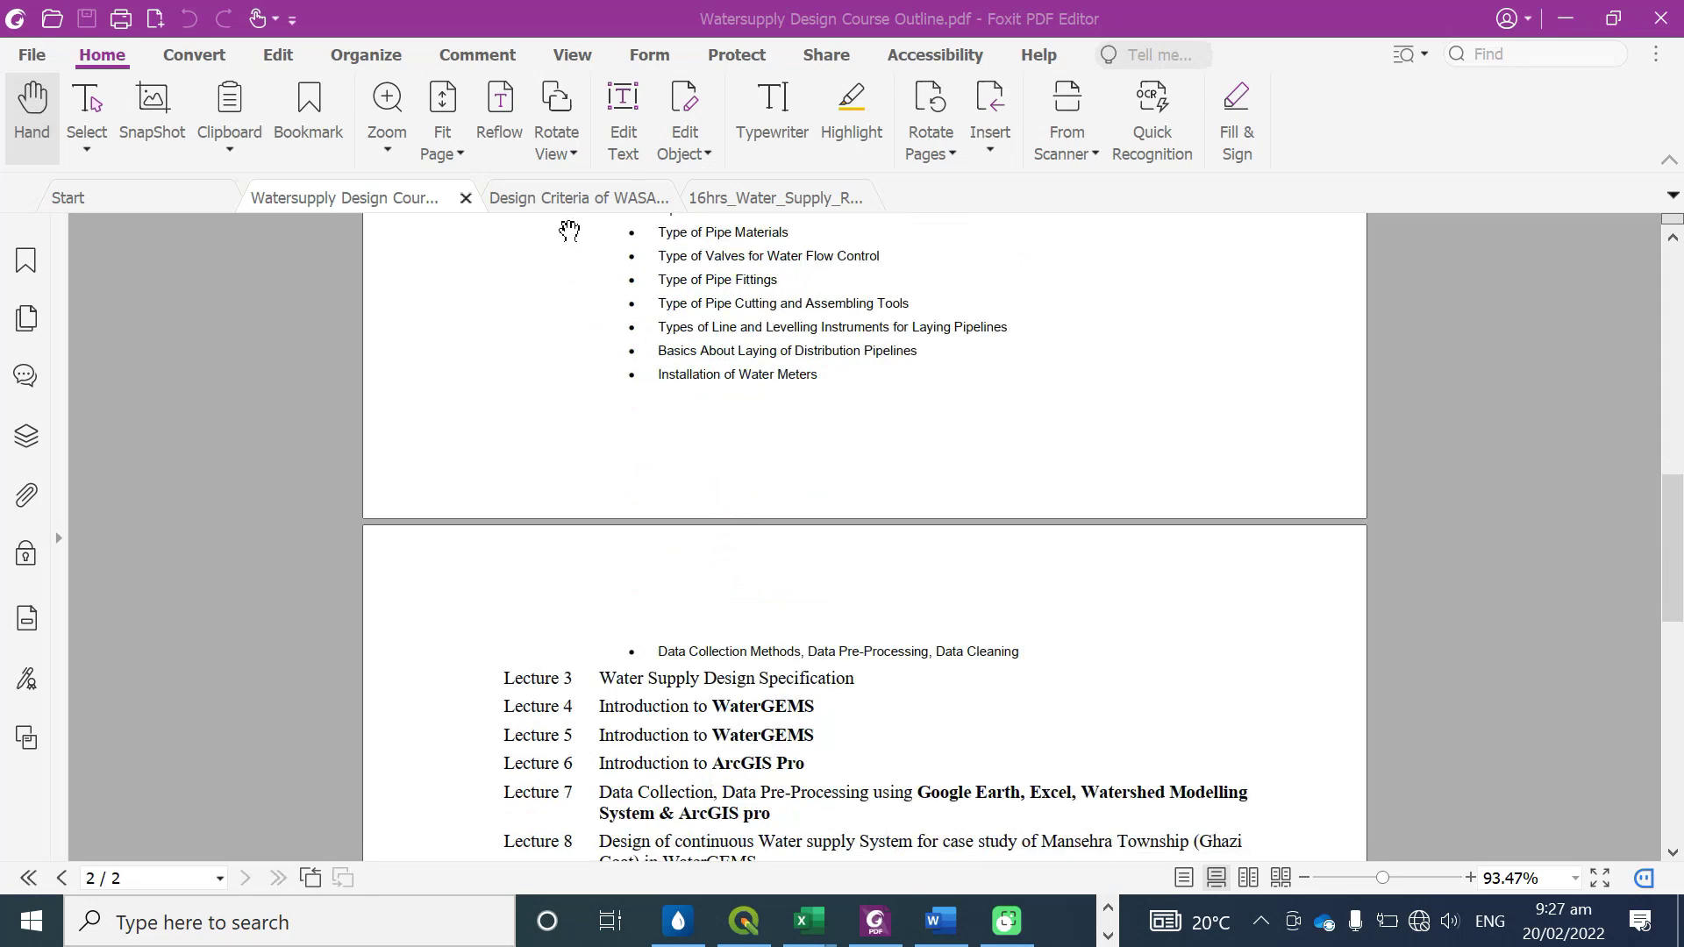
Bring up the Design Criteria of WASAs document and go to its Table of Contents on page 4
{"action": "left_click", "coordinate": [583, 200]}
{"action": "scroll", "coordinate": [813, 467], "scroll_direction": "down", "scroll_amount": 15}
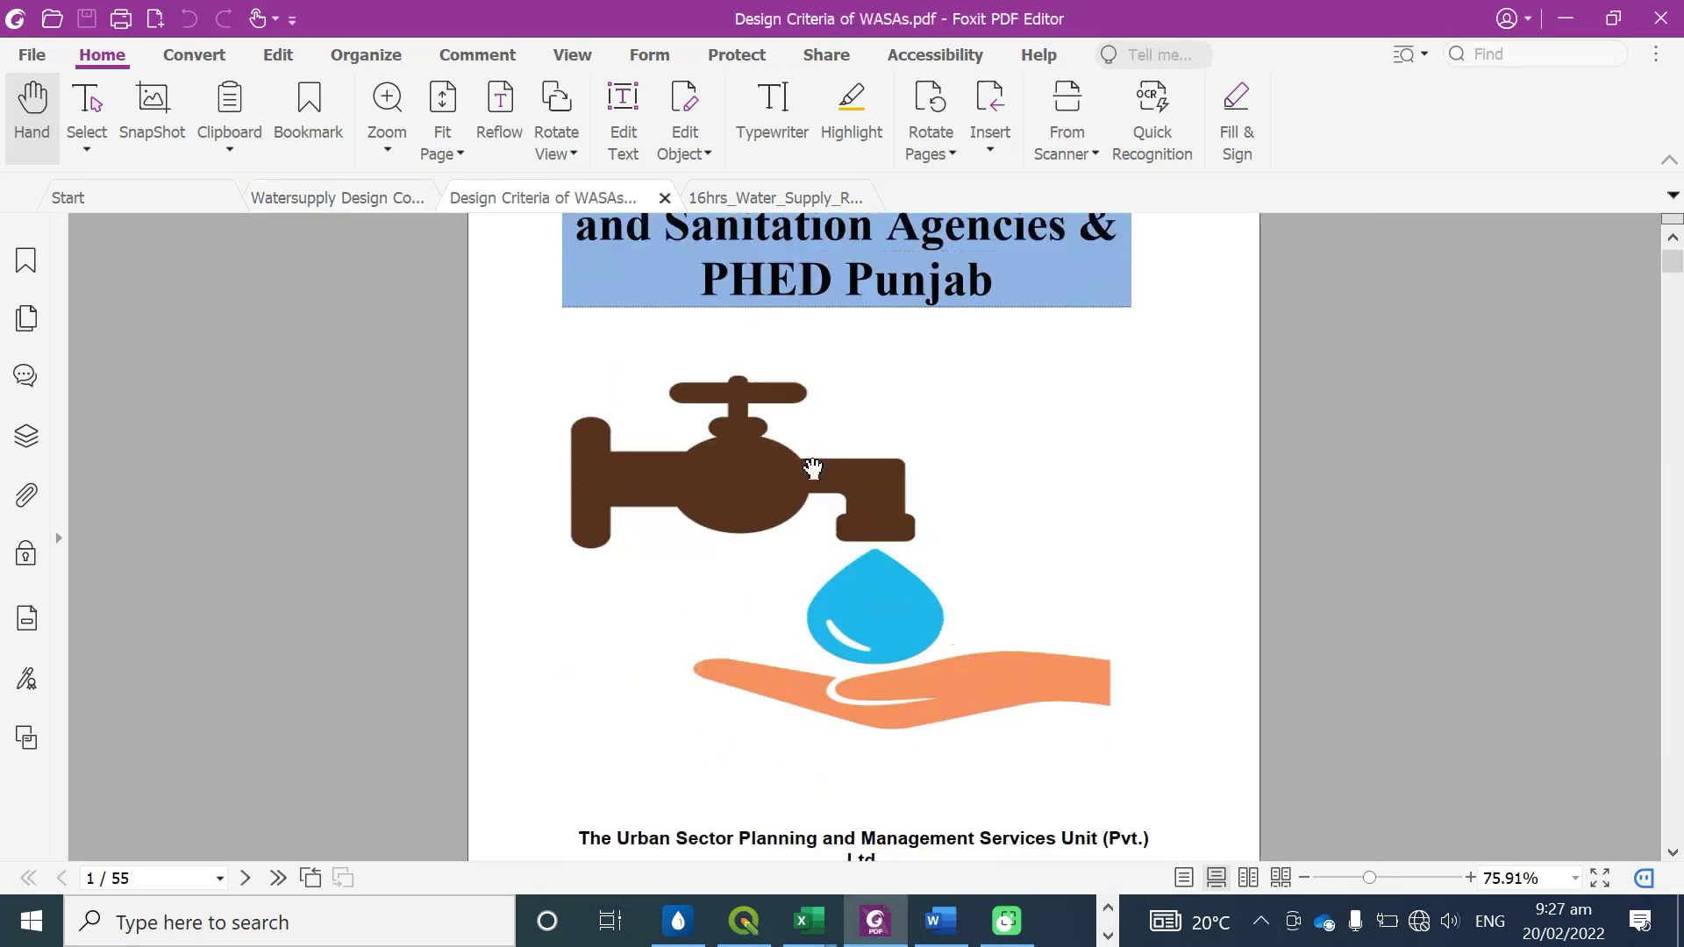
{"action": "scroll", "coordinate": [813, 460], "scroll_direction": "down", "scroll_amount": 15}
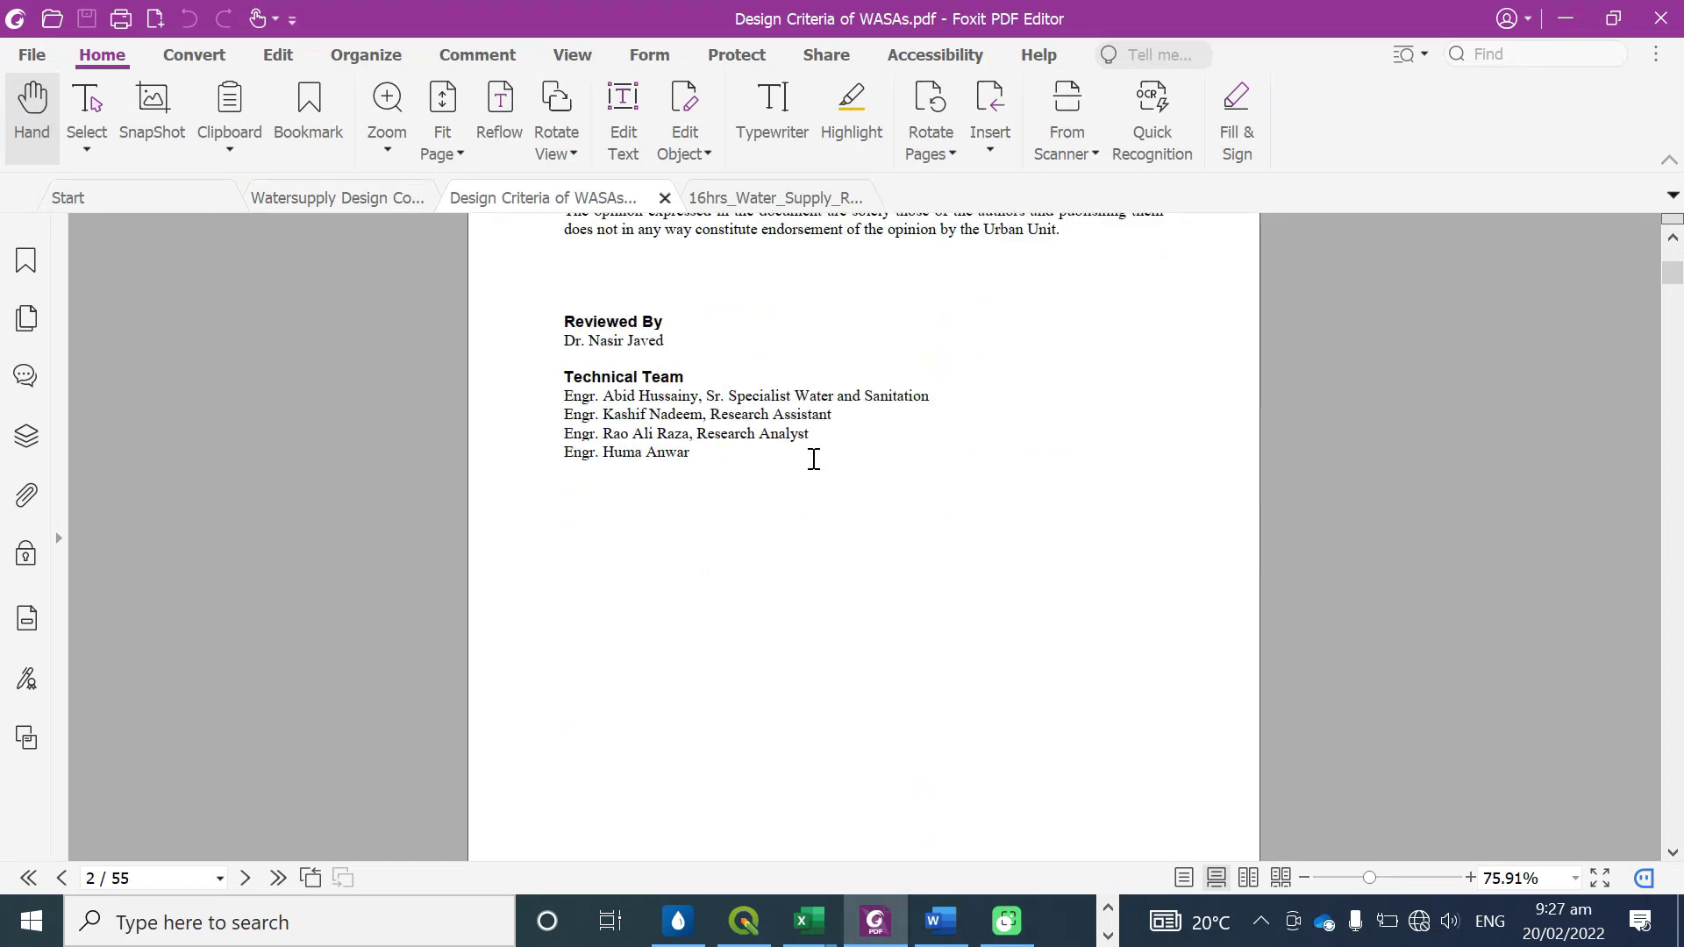
{"action": "scroll", "coordinate": [813, 460], "scroll_direction": "down", "scroll_amount": 10}
{"action": "scroll", "coordinate": [814, 458], "scroll_direction": "down", "scroll_amount": 5}
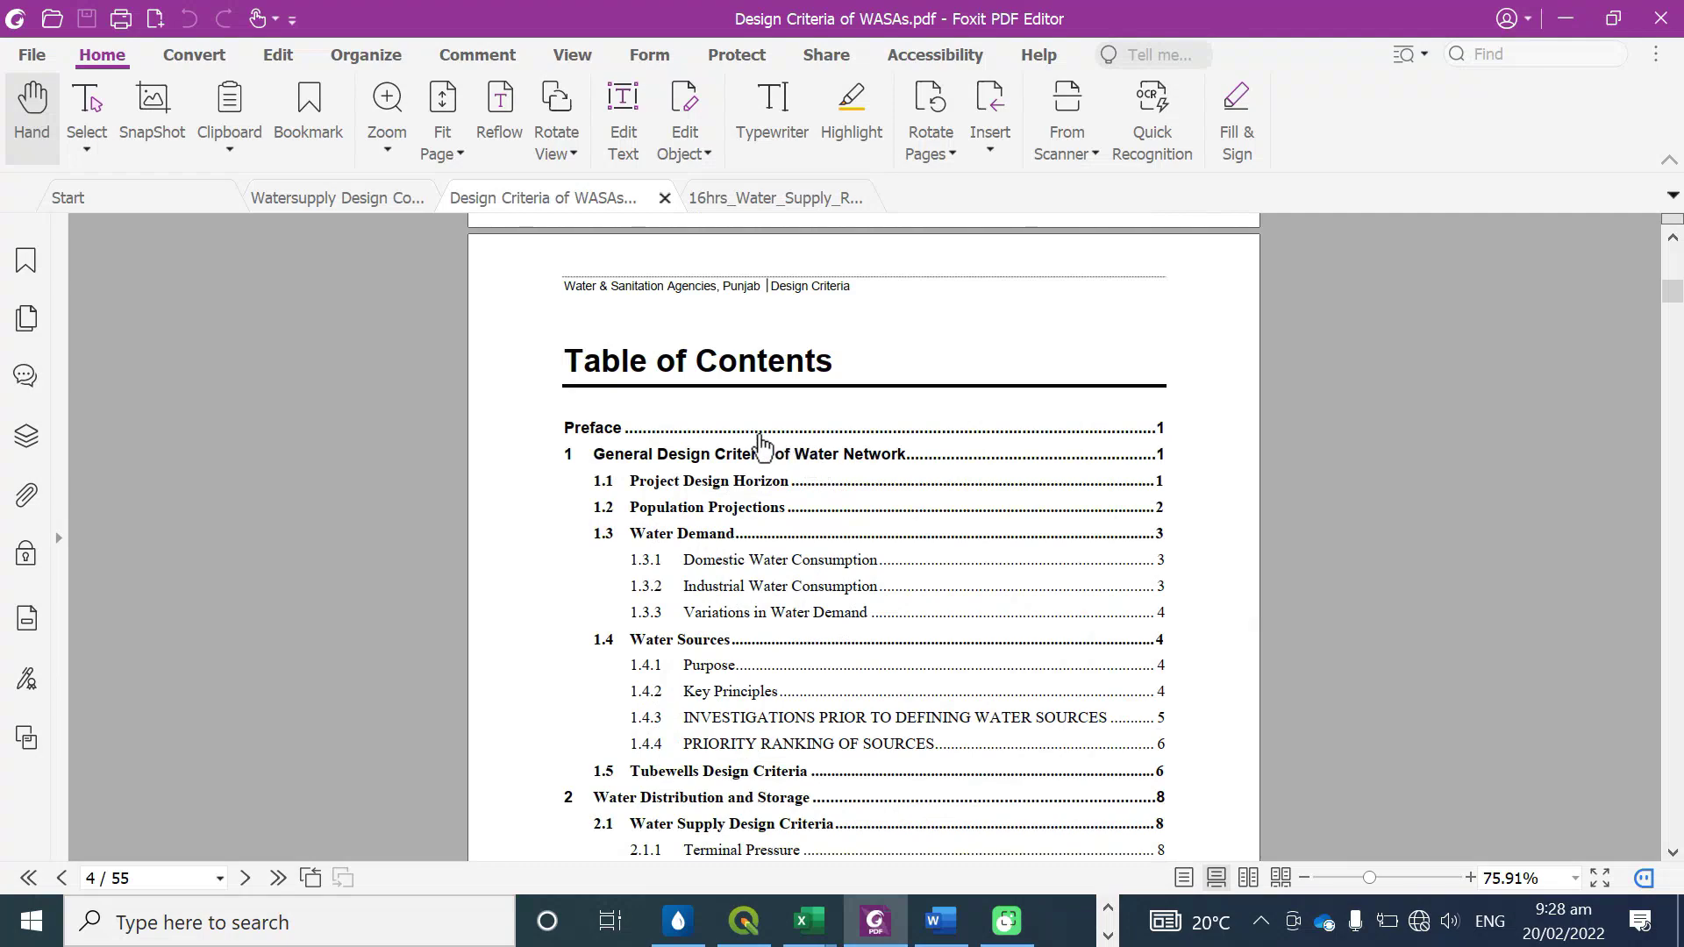
Examine the table of contents entries from General Design Criteria of Water Network through Sewerage System
{"action": "scroll", "coordinate": [760, 443], "scroll_direction": "down", "scroll_amount": 1}
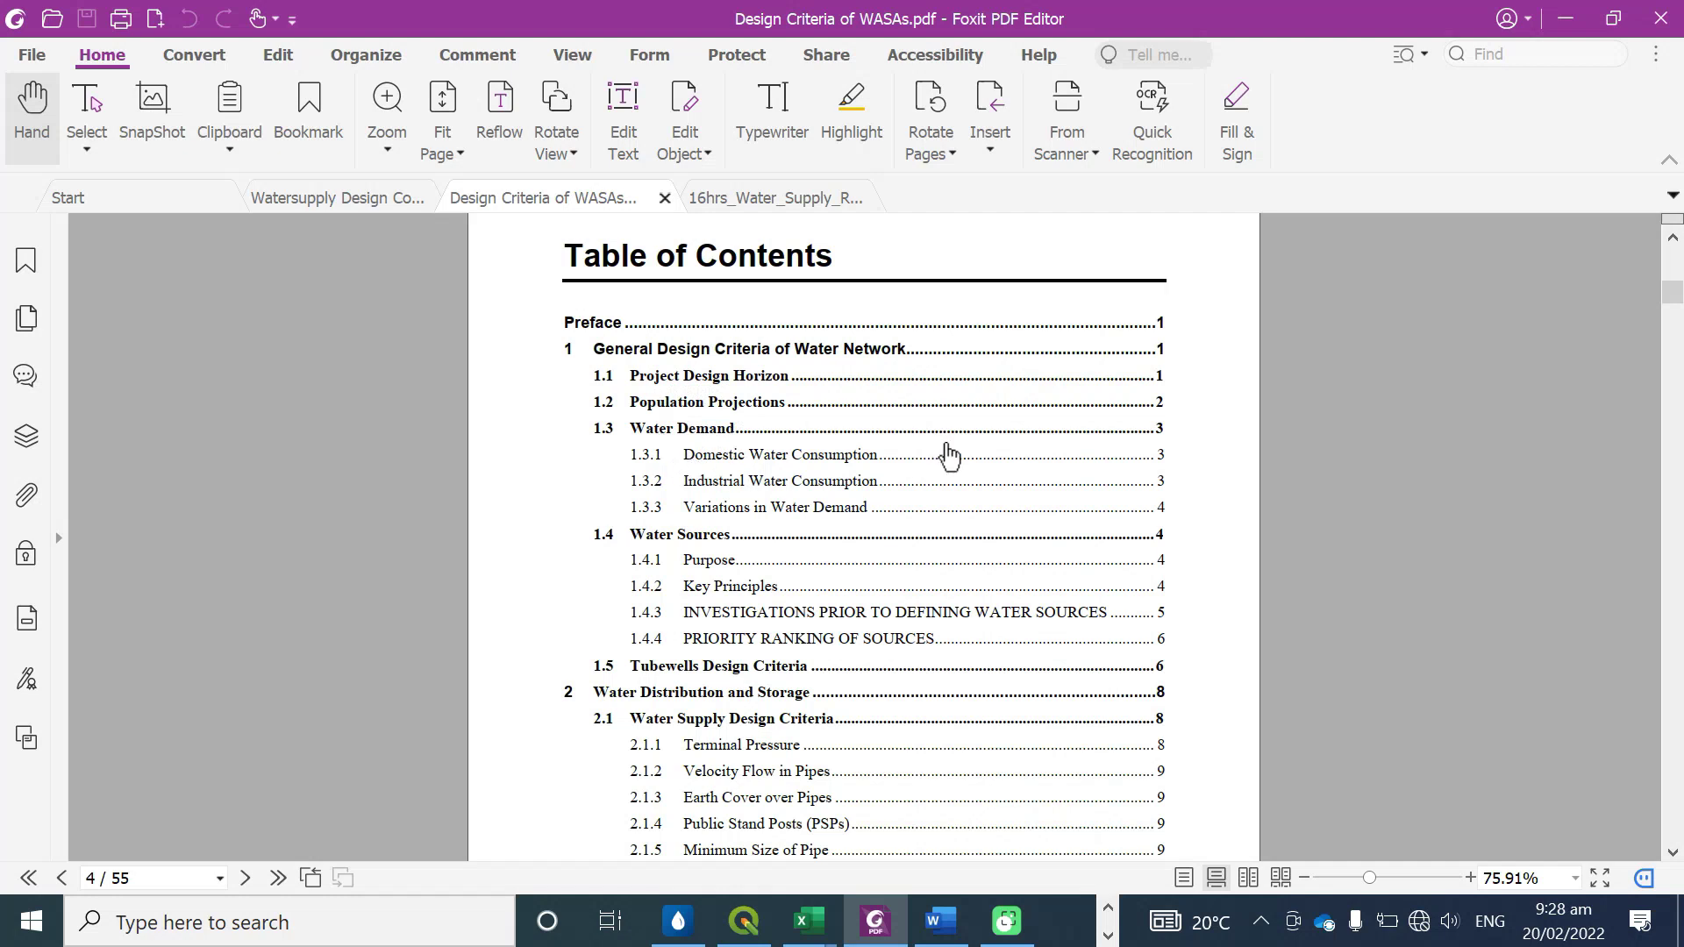
{"action": "scroll", "coordinate": [693, 434], "scroll_direction": "down", "scroll_amount": 1}
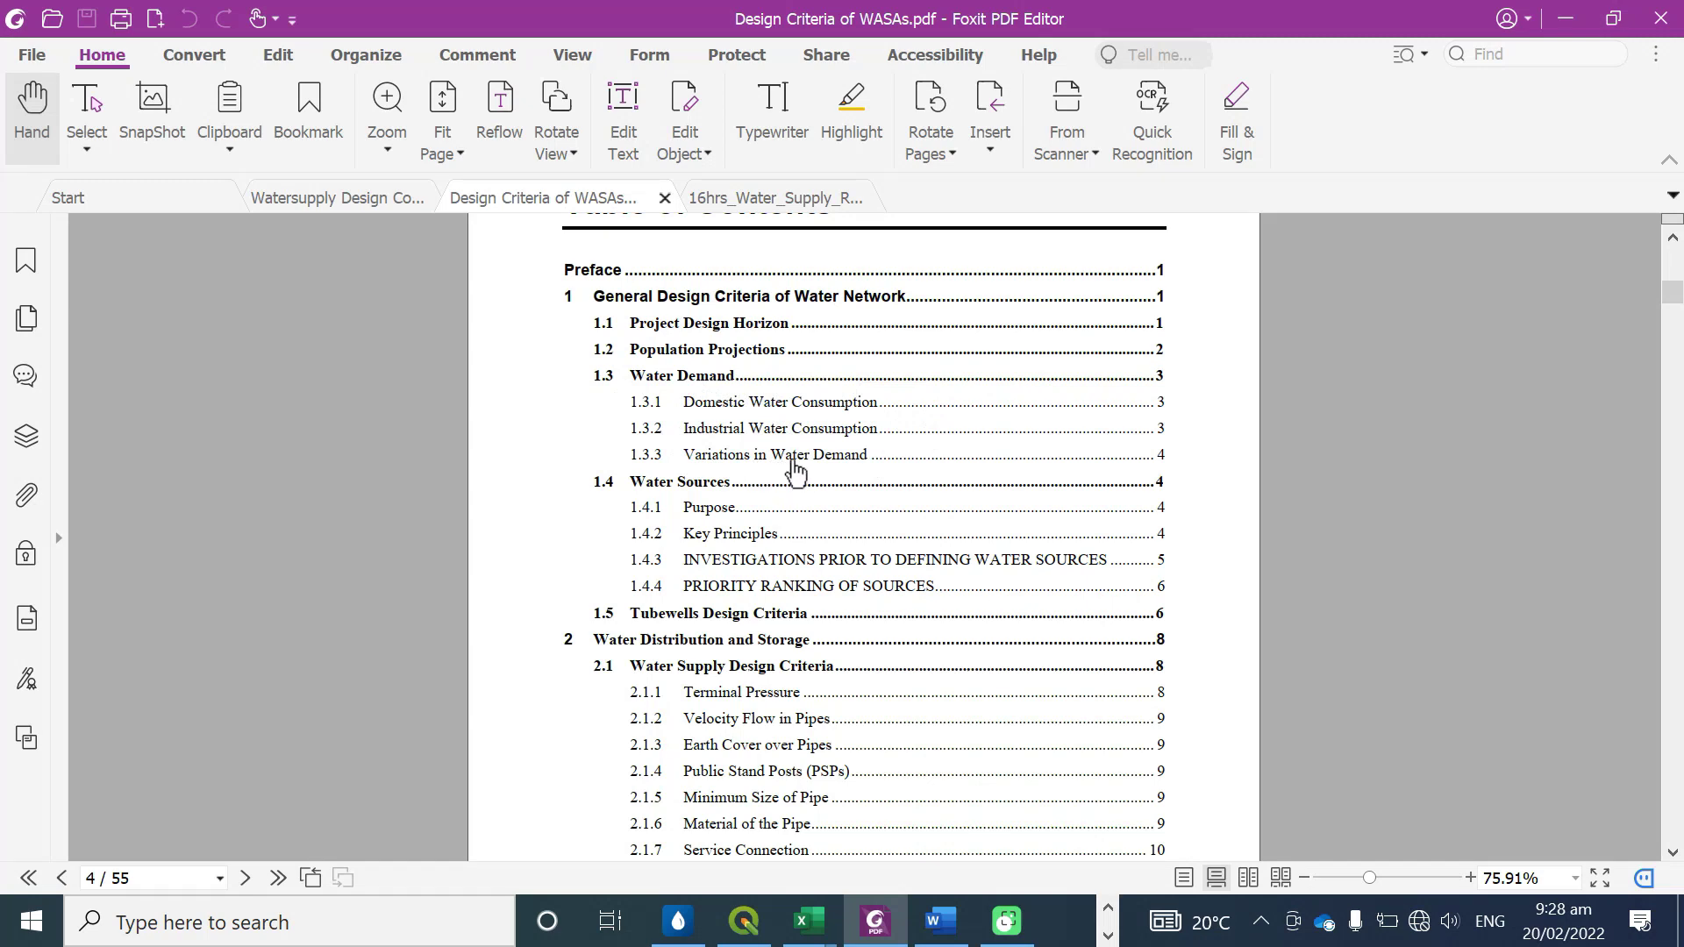
{"action": "scroll", "coordinate": [857, 479], "scroll_direction": "down", "scroll_amount": 1}
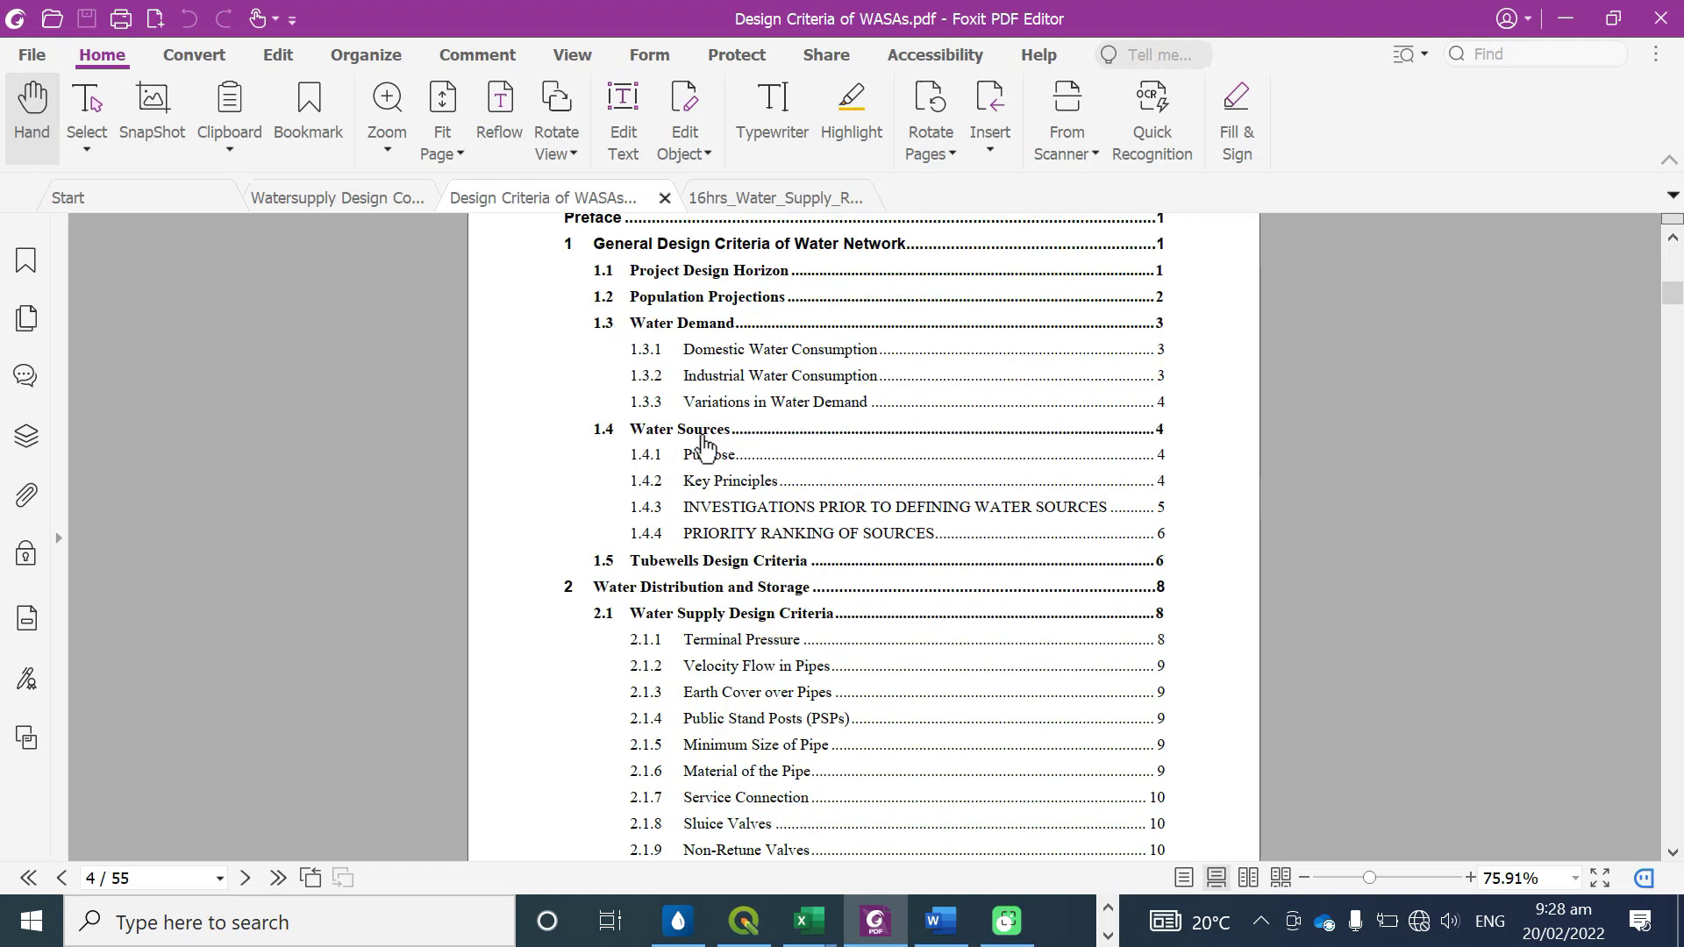
{"action": "scroll", "coordinate": [702, 504], "scroll_direction": "down", "scroll_amount": 1}
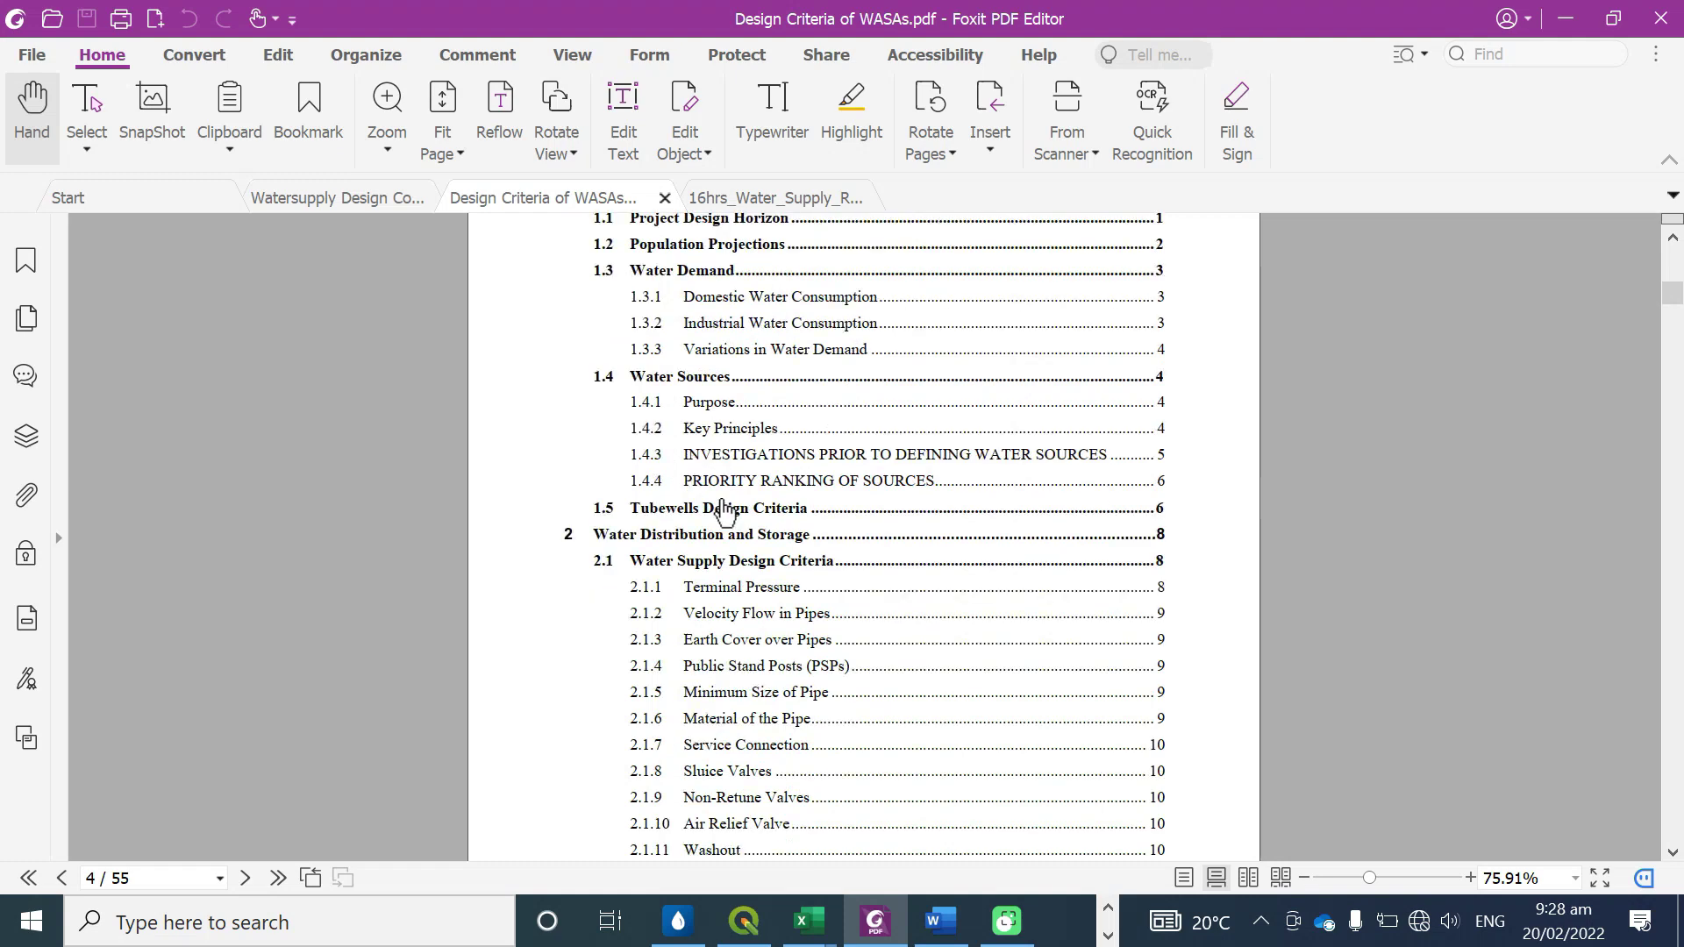
{"action": "scroll", "coordinate": [669, 477], "scroll_direction": "down", "scroll_amount": 1}
{"action": "scroll", "coordinate": [633, 485], "scroll_direction": "down", "scroll_amount": 1}
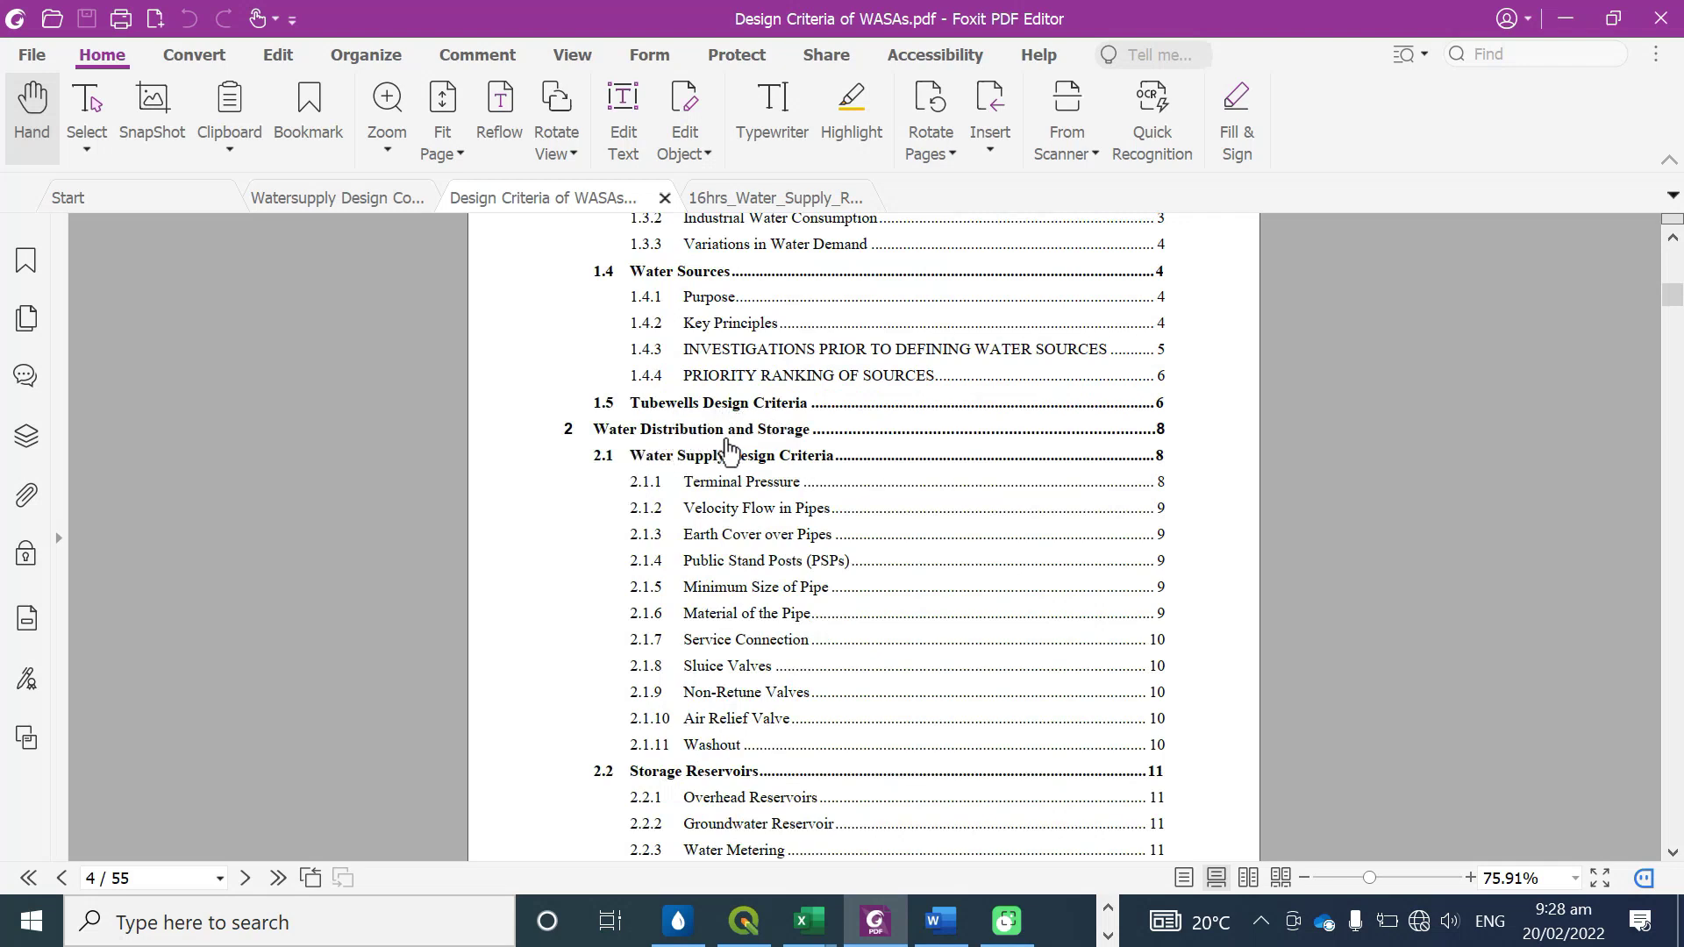
{"action": "scroll", "coordinate": [793, 439], "scroll_direction": "down", "scroll_amount": 2}
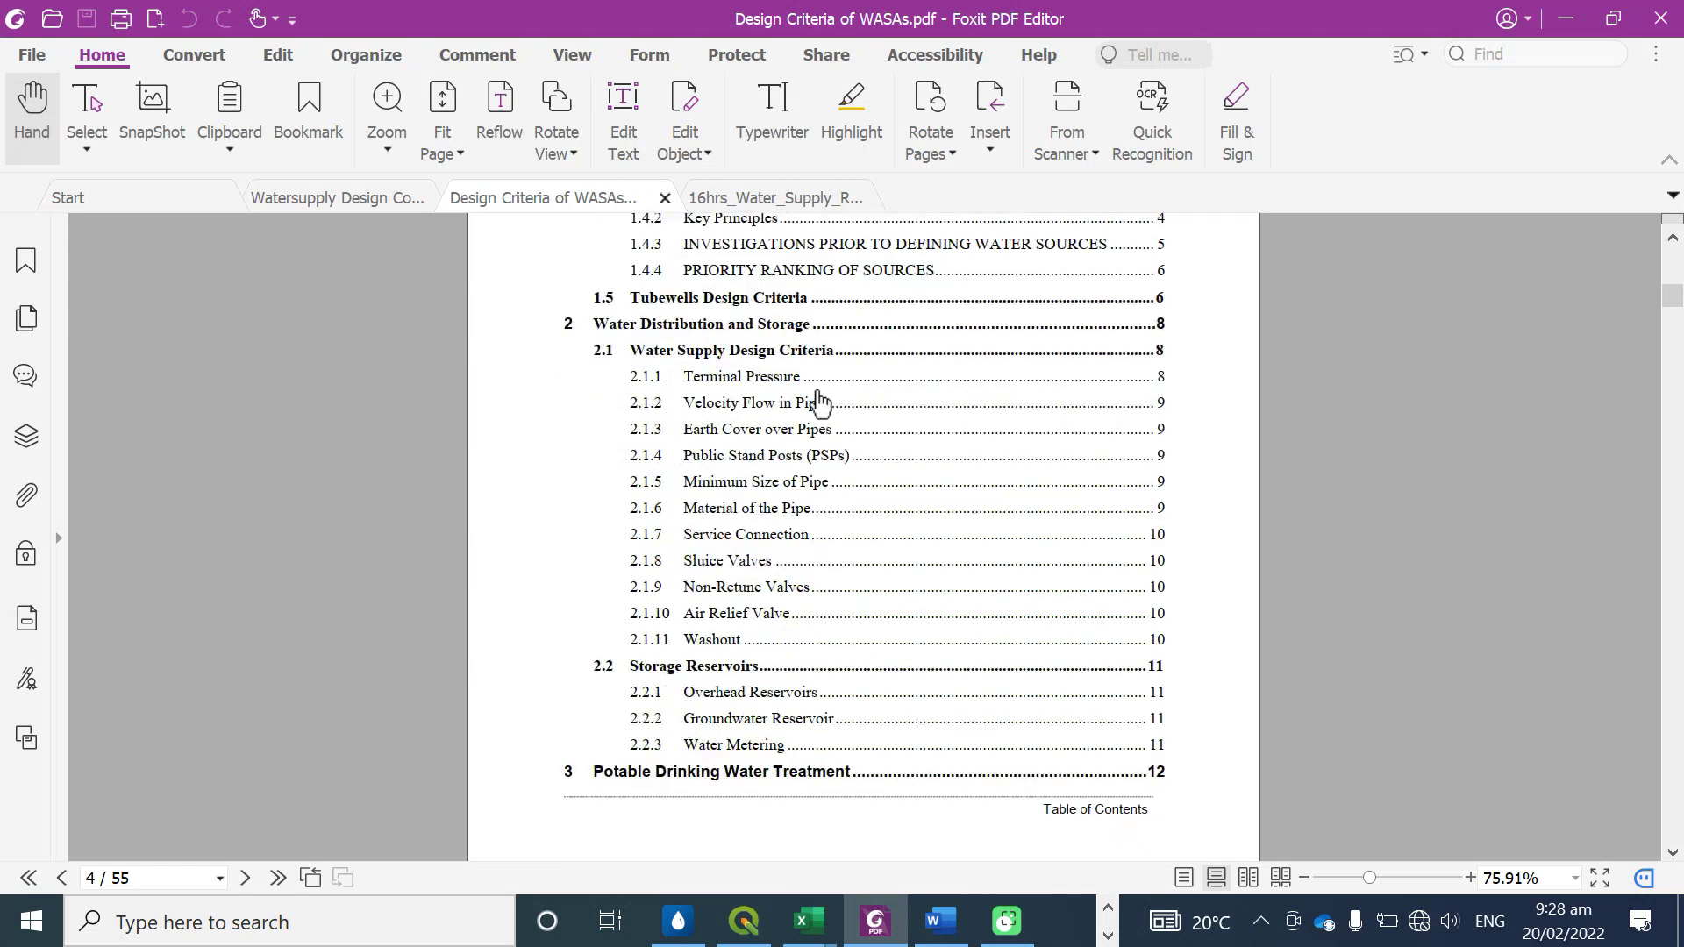
{"action": "scroll", "coordinate": [732, 508], "scroll_direction": "down", "scroll_amount": 12}
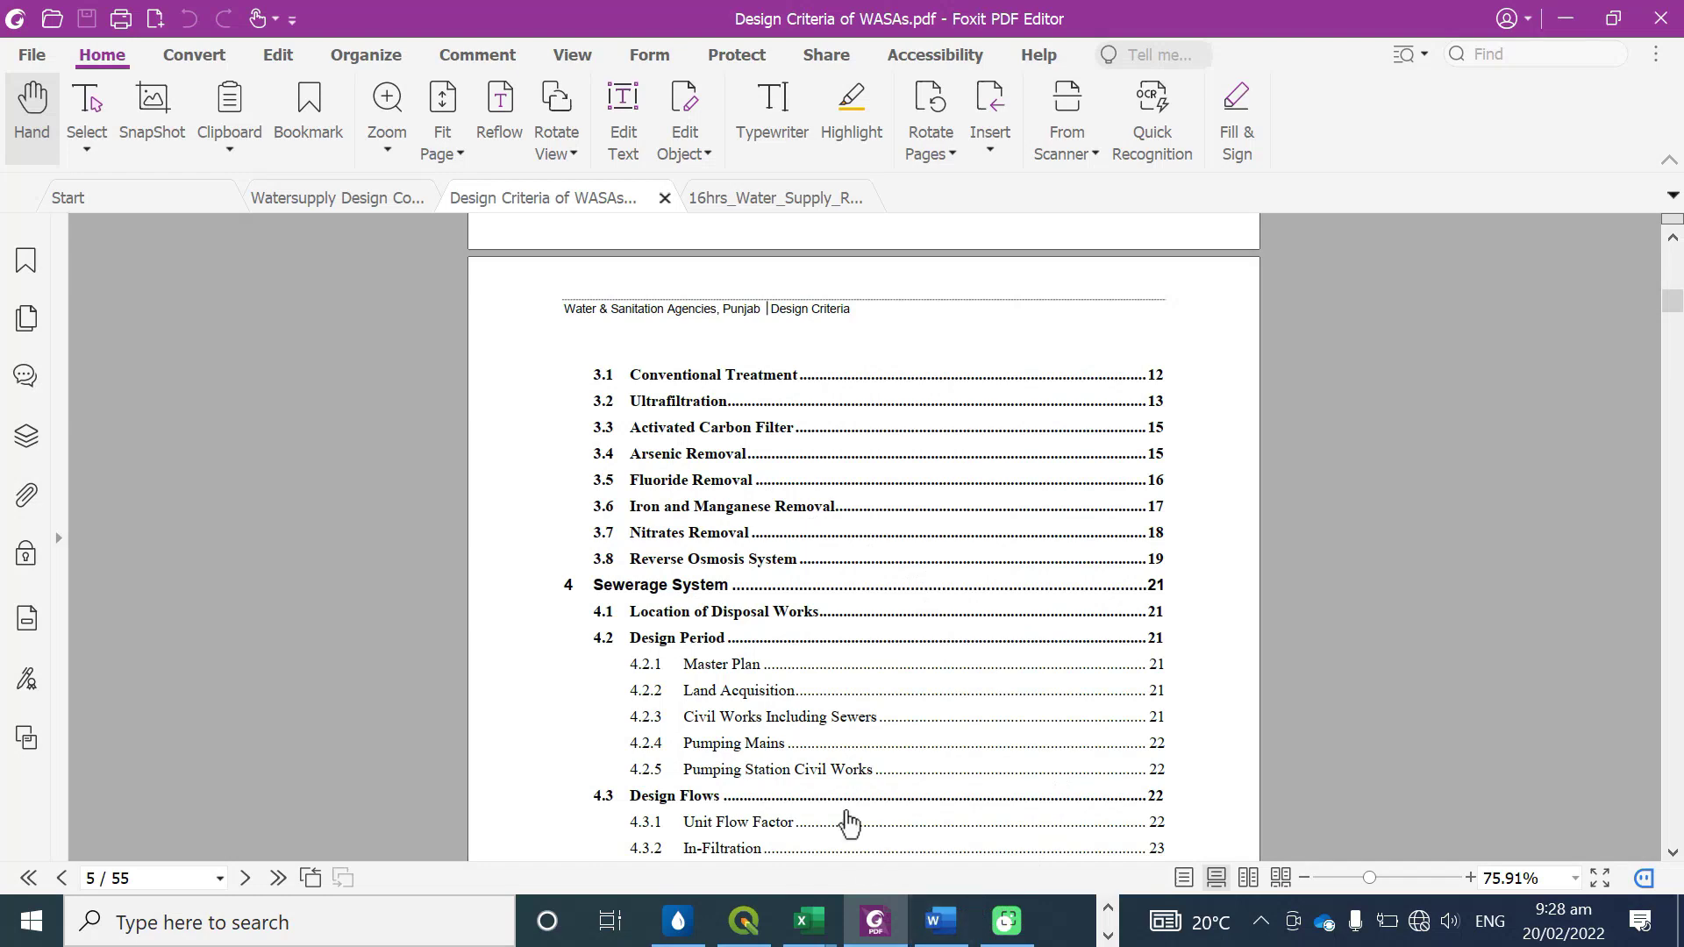
Return to the course outline and read the list of Lectures 3 to 12
{"action": "left_click", "coordinate": [367, 201]}
{"action": "scroll", "coordinate": [707, 460], "scroll_direction": "down", "scroll_amount": 4}
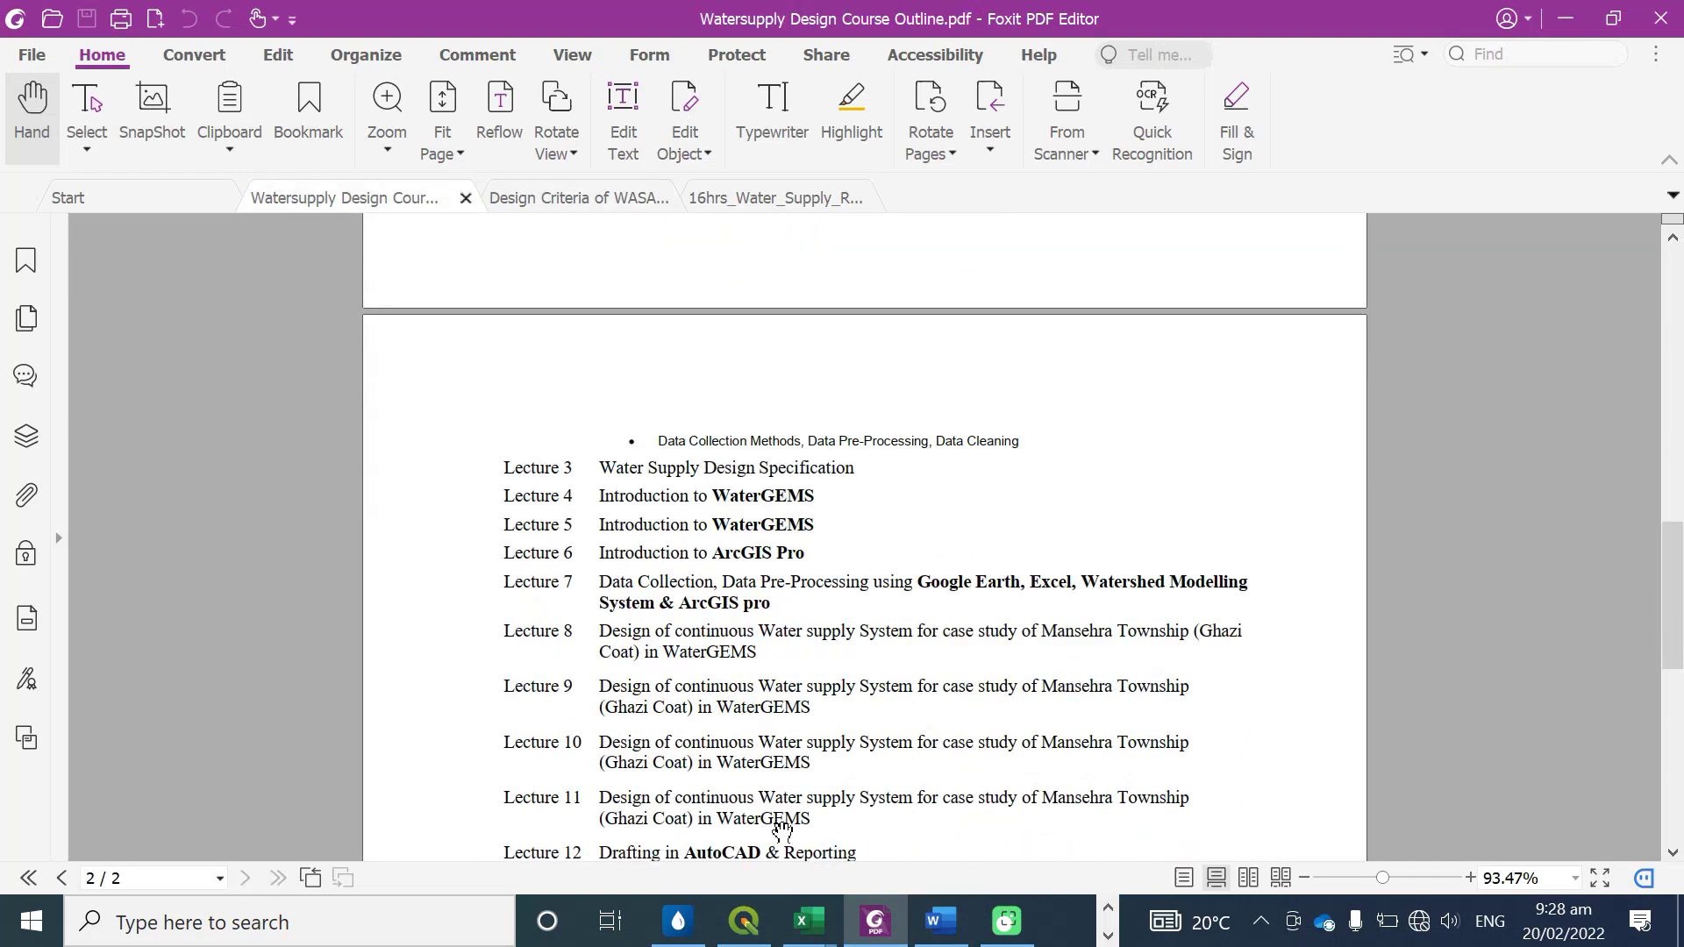
Switch to WaterGEMS and lay out a closed diamond-shaped loop of four pipes and four junctions below the existing network
{"action": "left_click", "coordinate": [677, 921]}
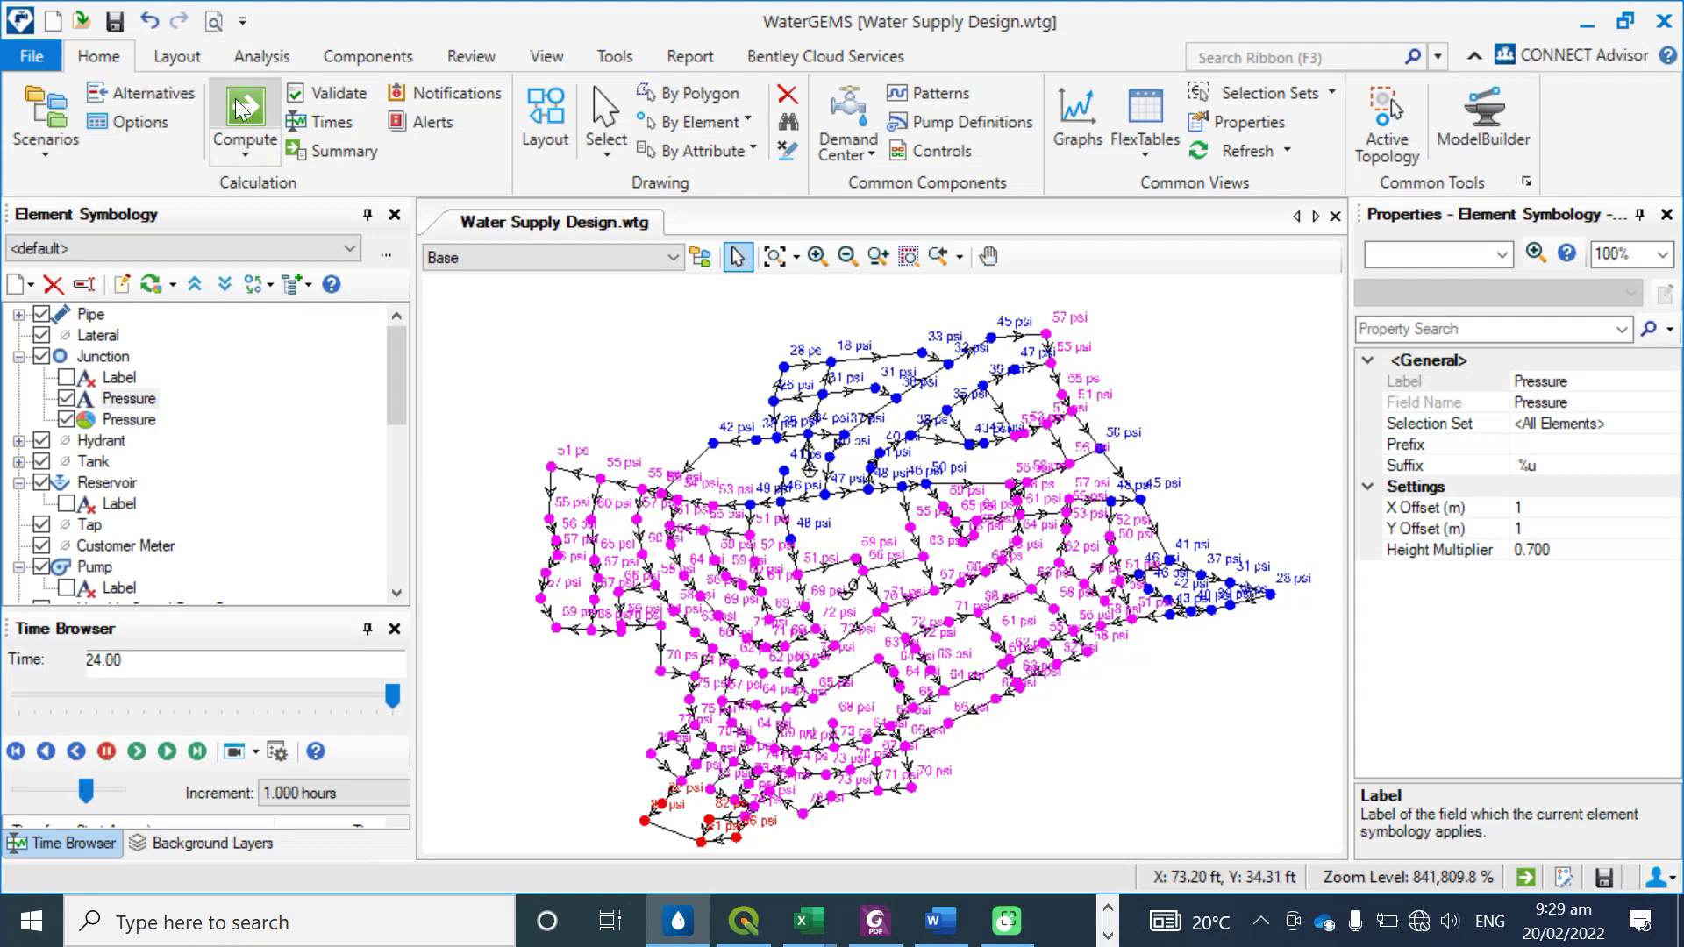
{"action": "left_click", "coordinate": [562, 112]}
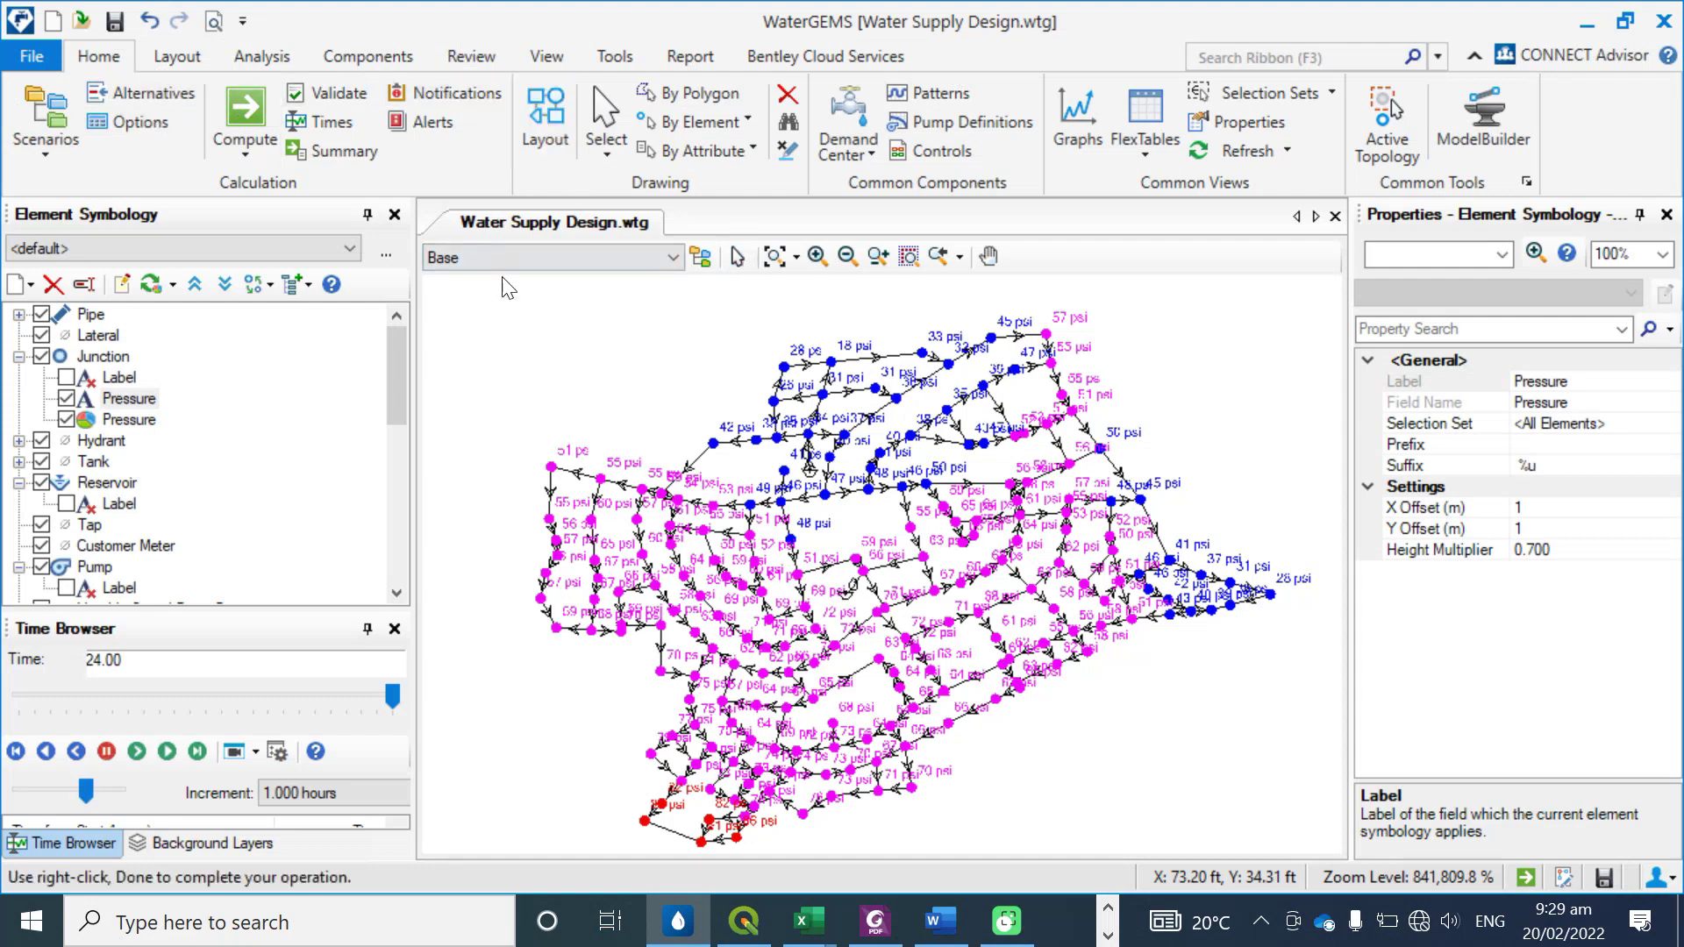
{"action": "scroll", "coordinate": [566, 351], "scroll_direction": "down", "scroll_amount": 2}
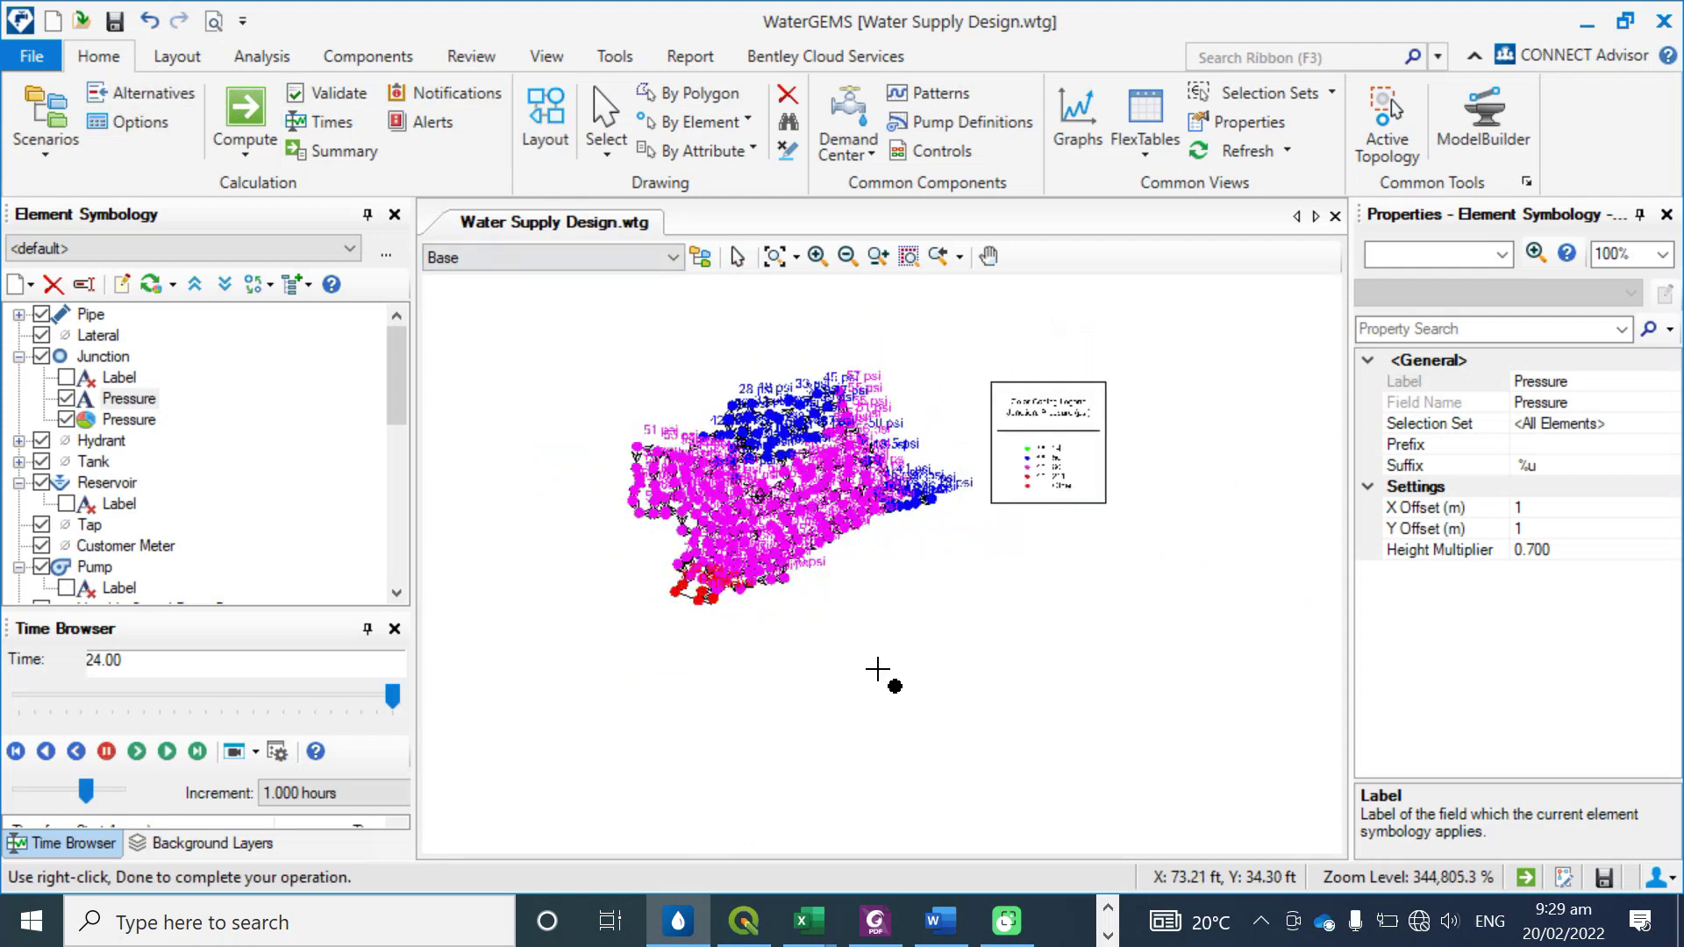
{"action": "left_click", "coordinate": [980, 617]}
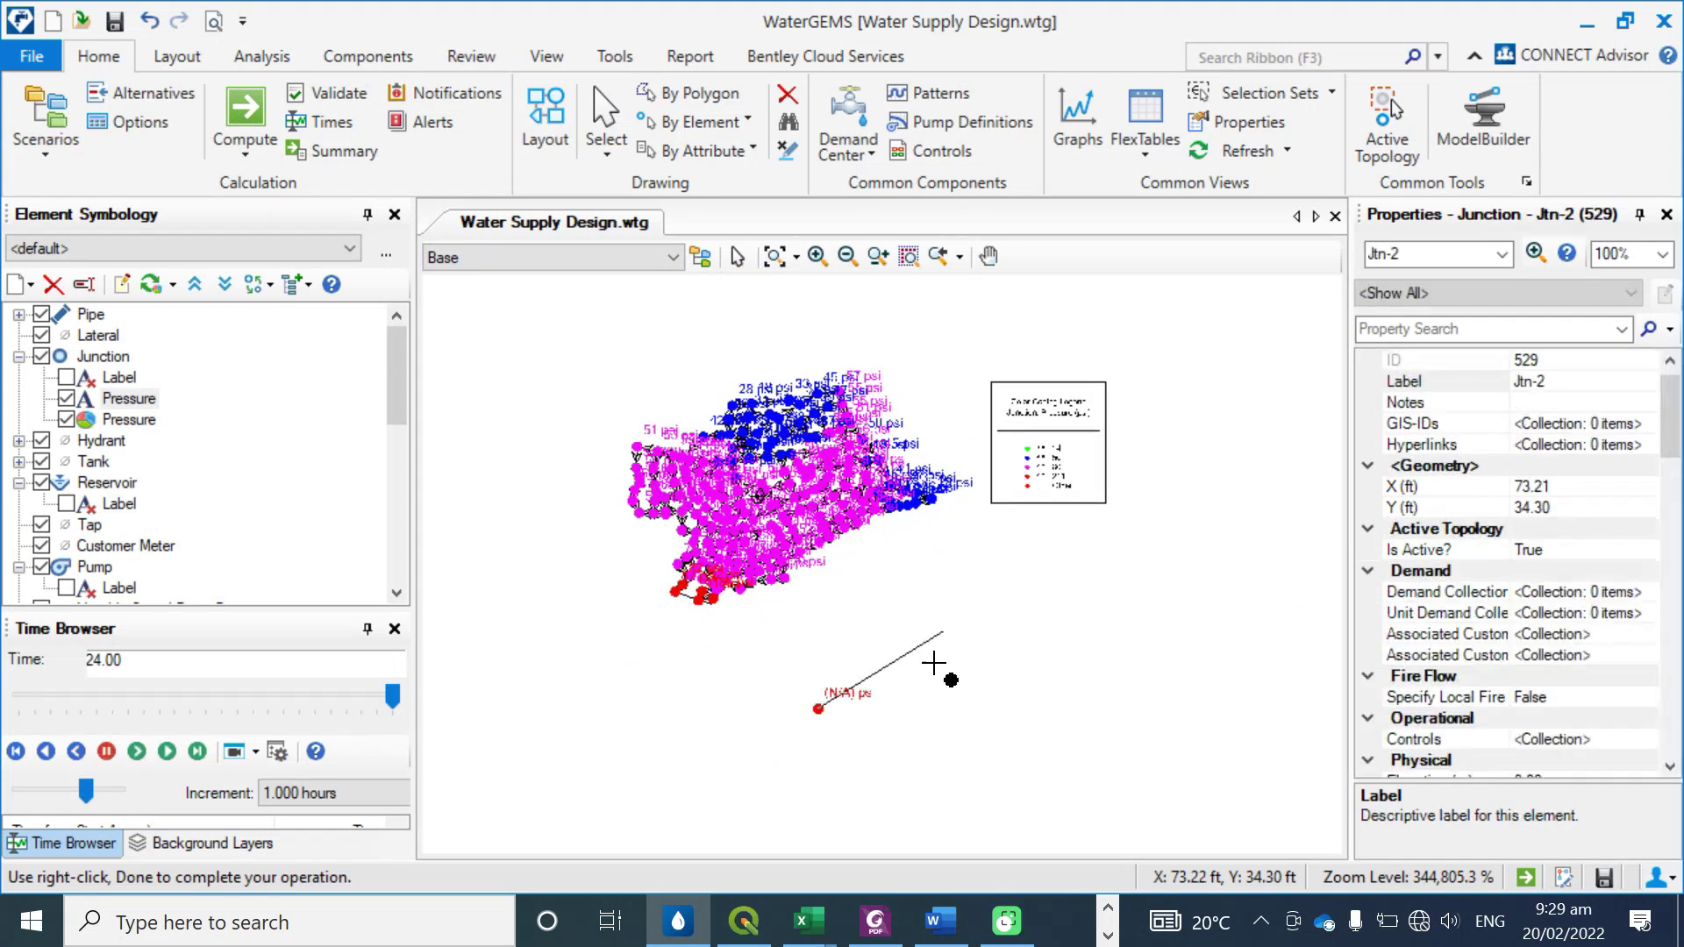
{"action": "left_click", "coordinate": [1134, 718]}
{"action": "left_click", "coordinate": [1011, 787]}
{"action": "left_click", "coordinate": [818, 708]}
{"action": "right_click", "coordinate": [758, 669]}
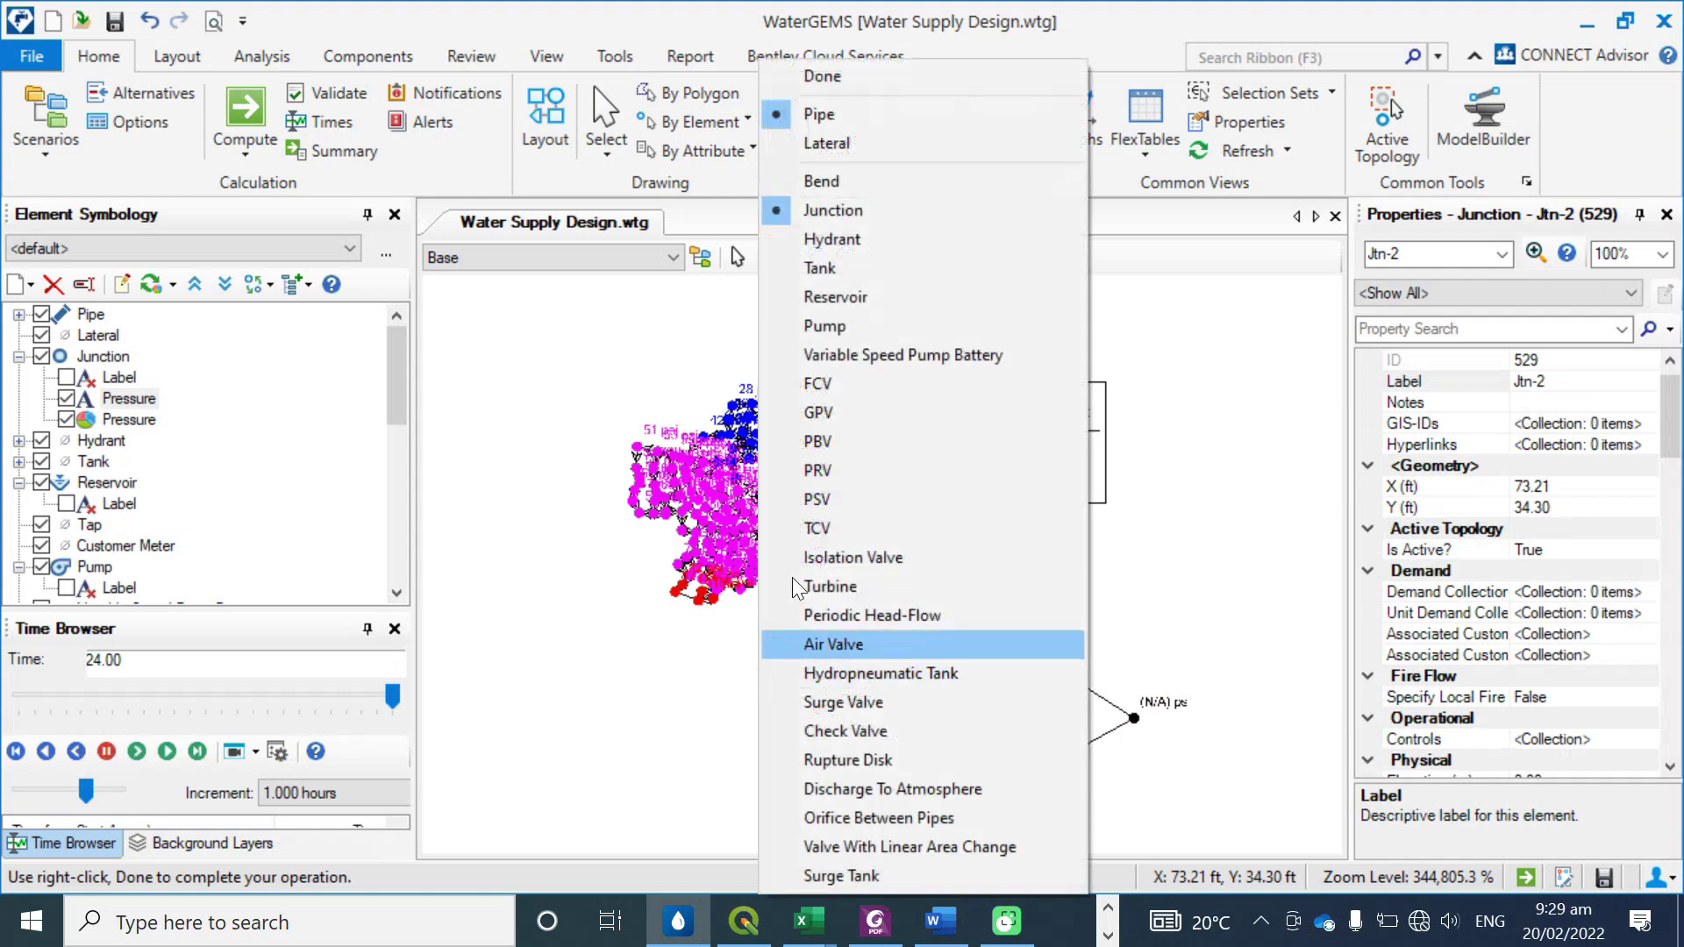
{"action": "left_click", "coordinate": [831, 88]}
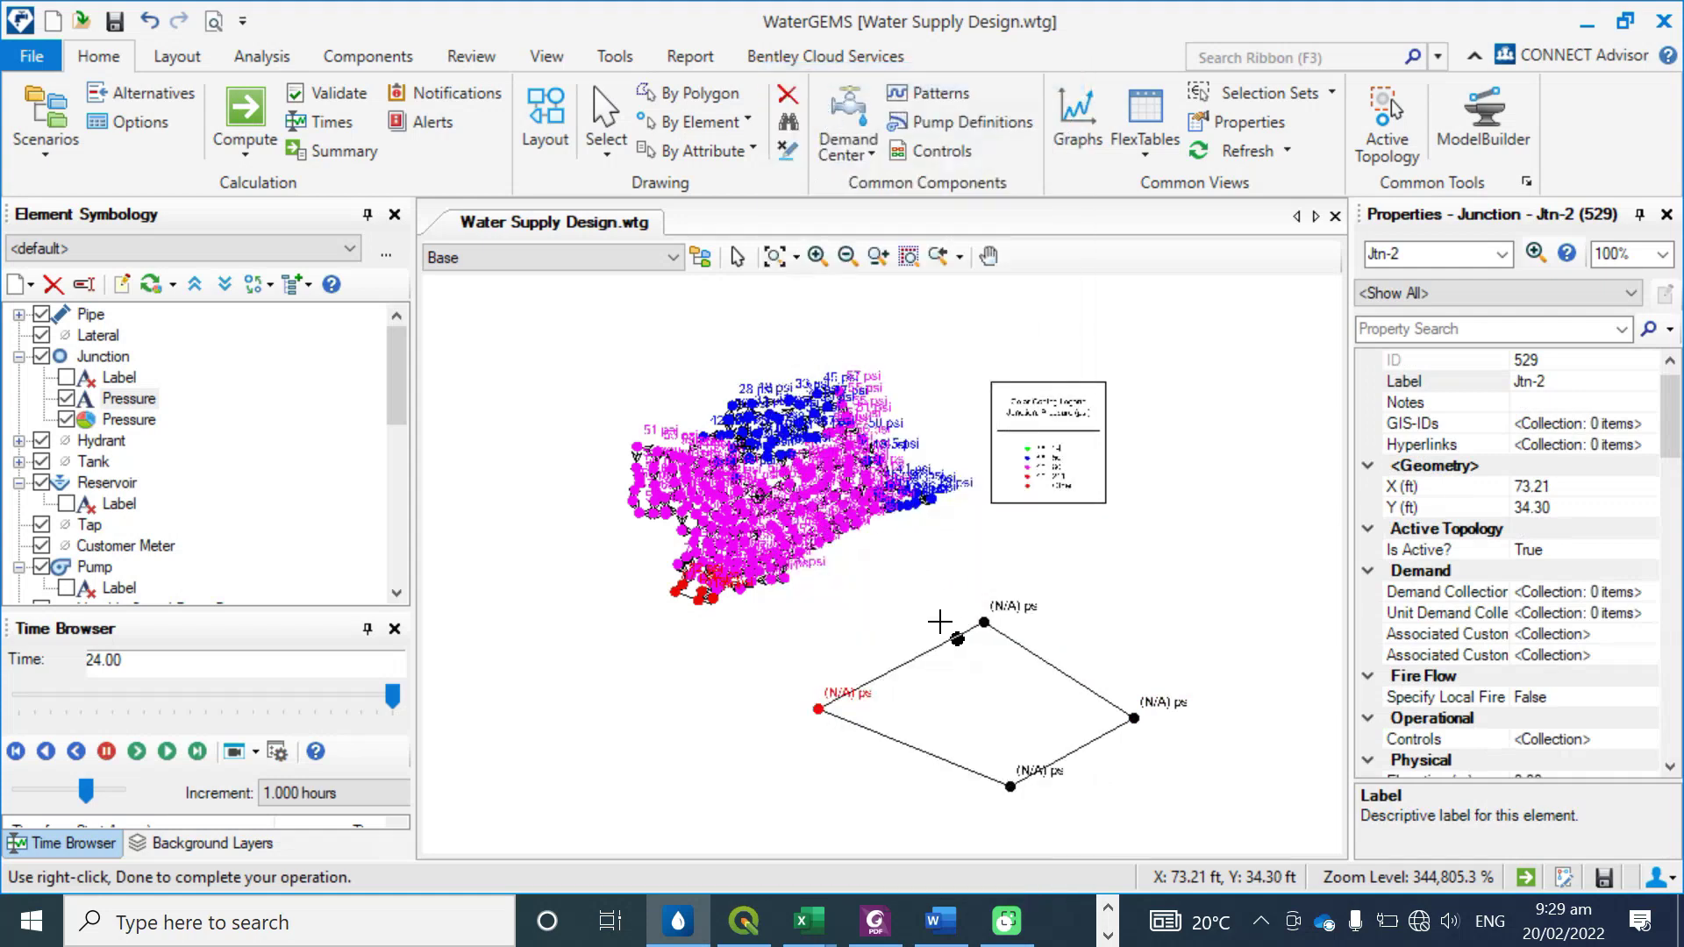
{"action": "key", "text": "Escape"}
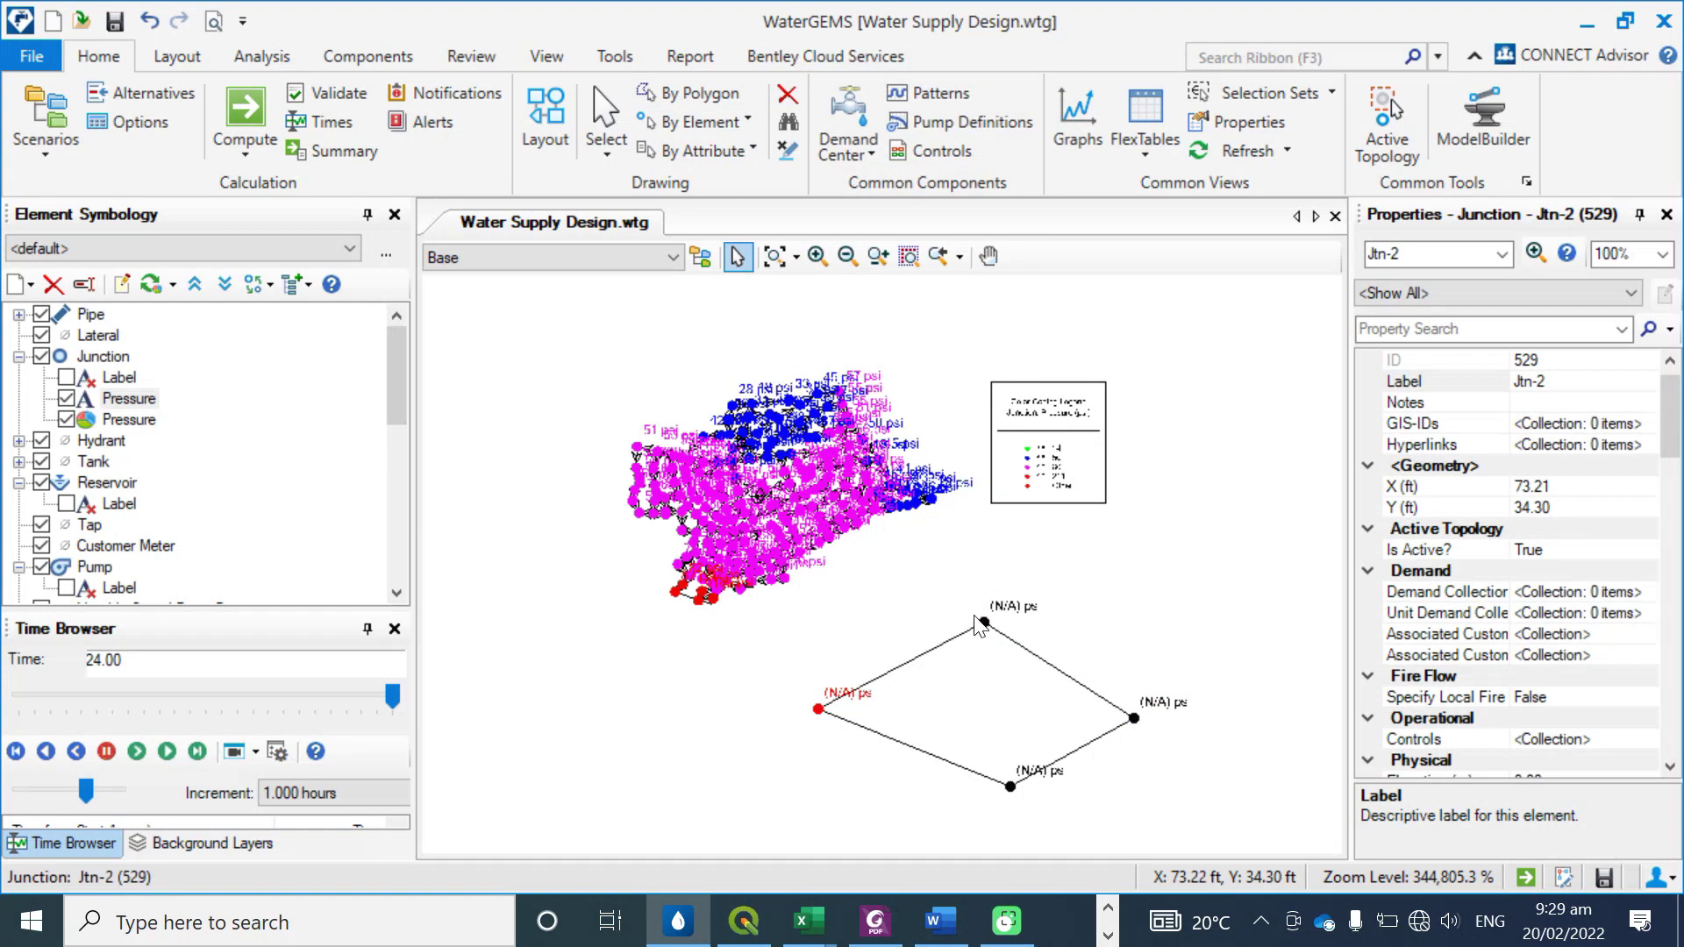
Inspect the properties of the loop's upper-left pipe, including its physical, water quality and results values
{"action": "left_click", "coordinate": [932, 651]}
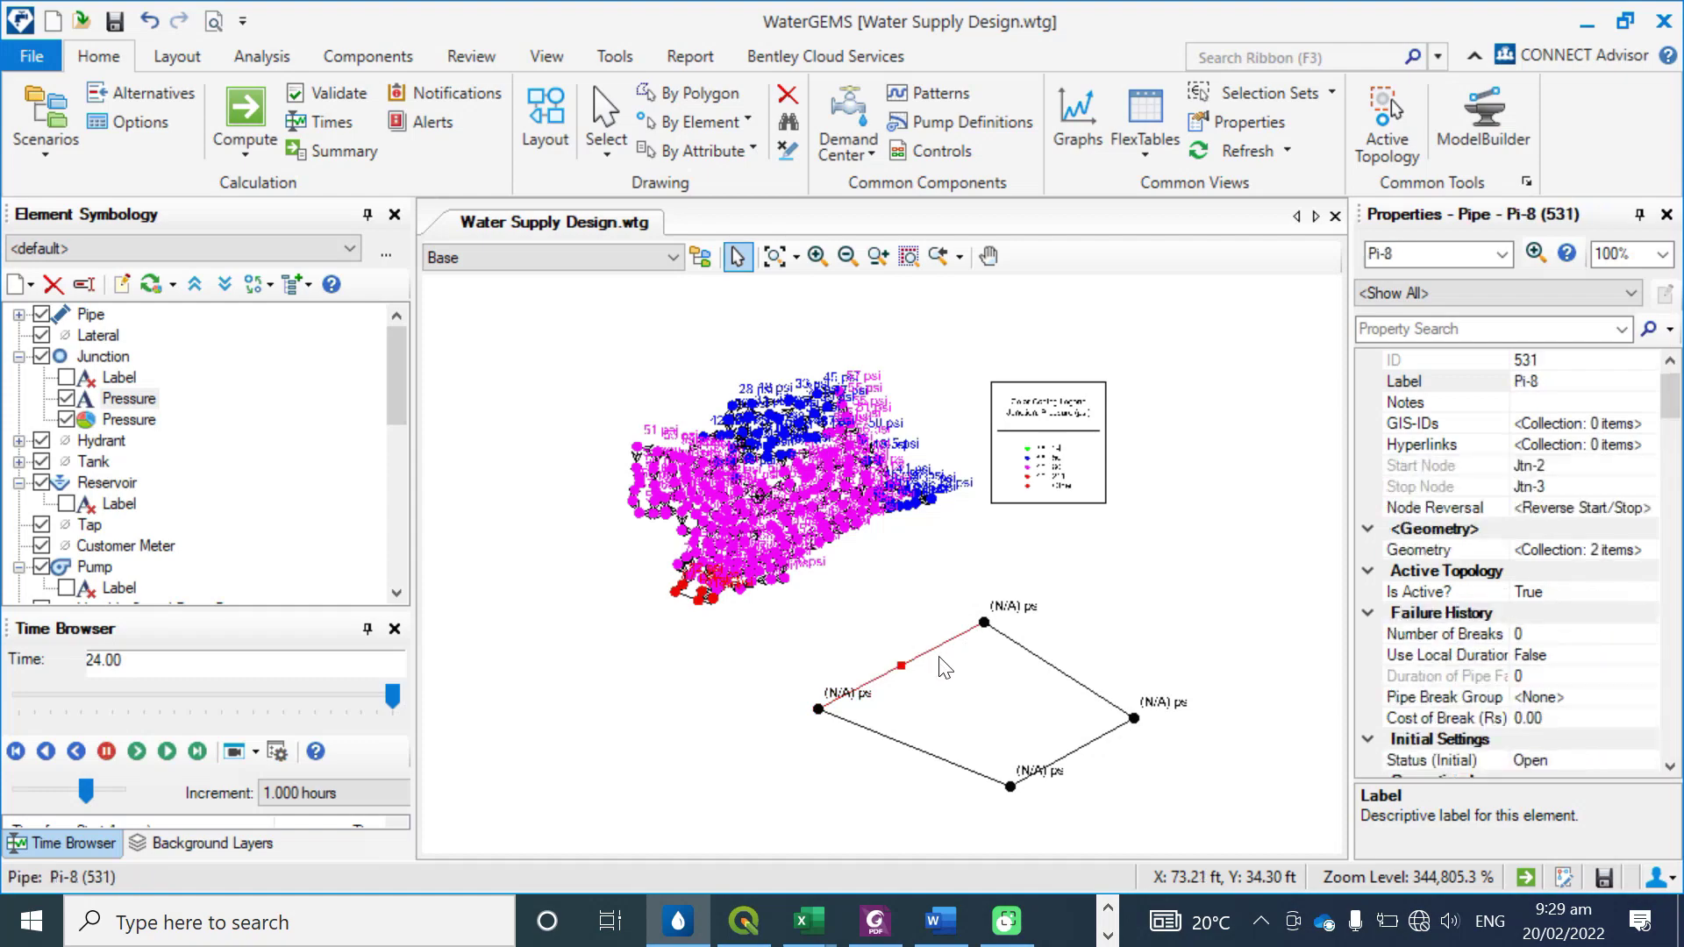
{"action": "scroll", "coordinate": [1495, 518], "scroll_direction": "down", "scroll_amount": 5}
{"action": "scroll", "coordinate": [1495, 518], "scroll_direction": "down", "scroll_amount": 6}
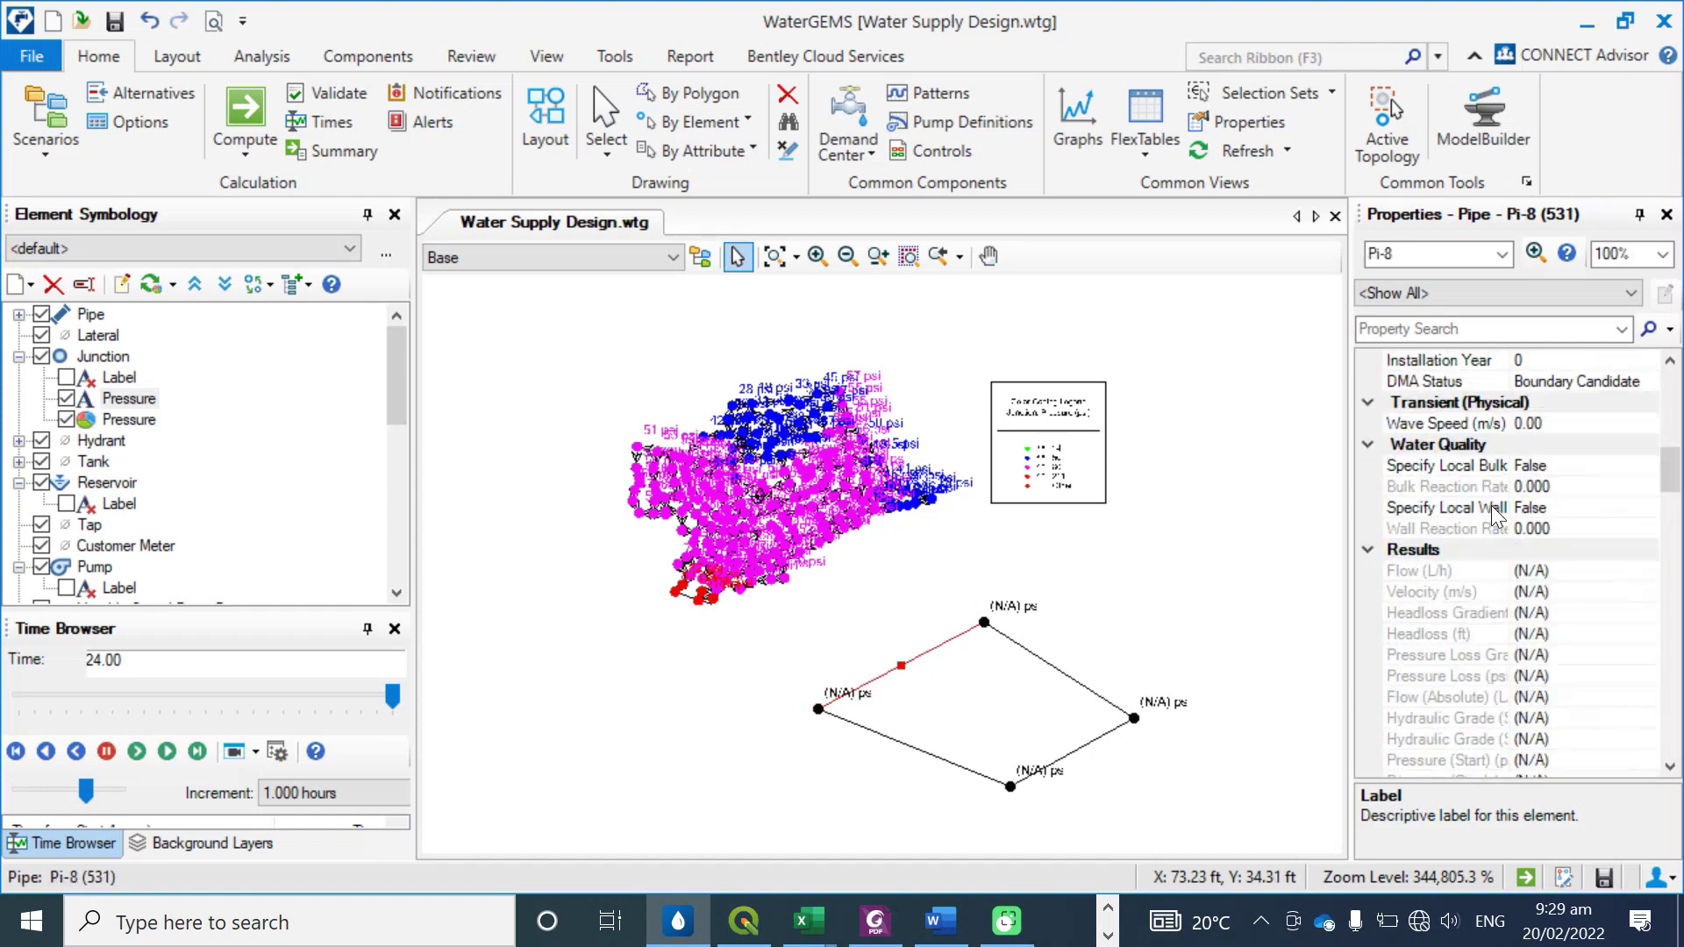
{"action": "scroll", "coordinate": [1495, 517], "scroll_direction": "up", "scroll_amount": 11}
{"action": "scroll", "coordinate": [1496, 518], "scroll_direction": "down", "scroll_amount": 6}
{"action": "scroll", "coordinate": [1495, 518], "scroll_direction": "down", "scroll_amount": 6}
{"action": "scroll", "coordinate": [1495, 517], "scroll_direction": "up", "scroll_amount": 12}
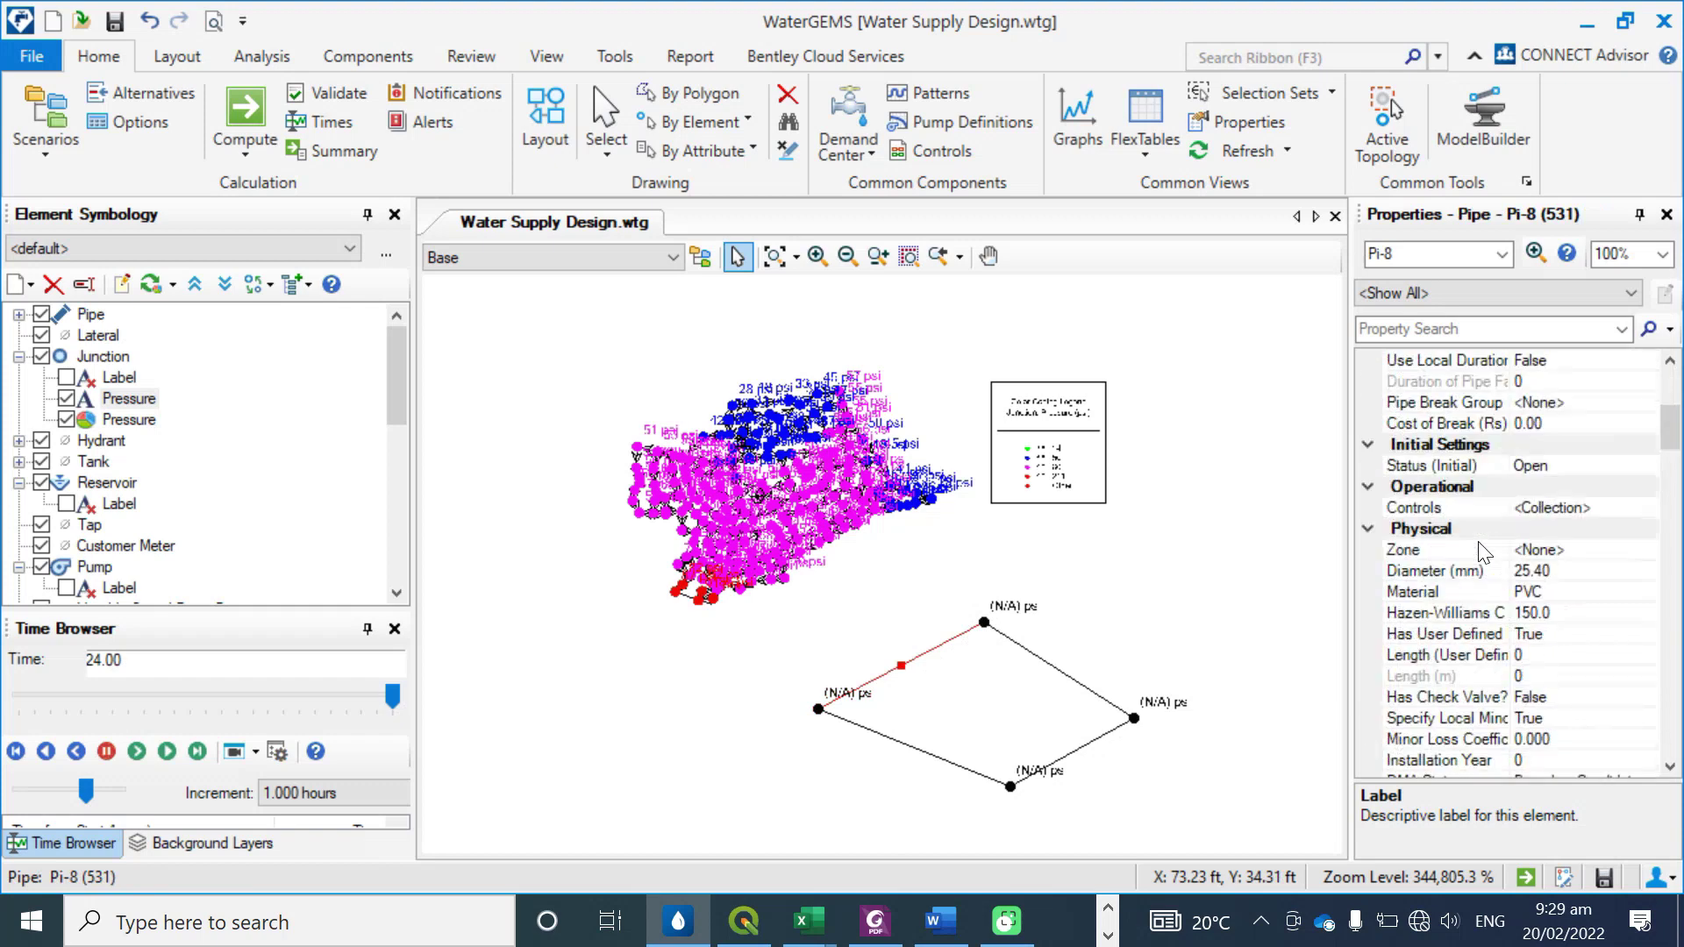
Inspect the loop's top junction properties, including its demand, physical and water quality values
{"action": "left_click", "coordinate": [984, 623]}
{"action": "scroll", "coordinate": [1564, 551], "scroll_direction": "down", "scroll_amount": 4}
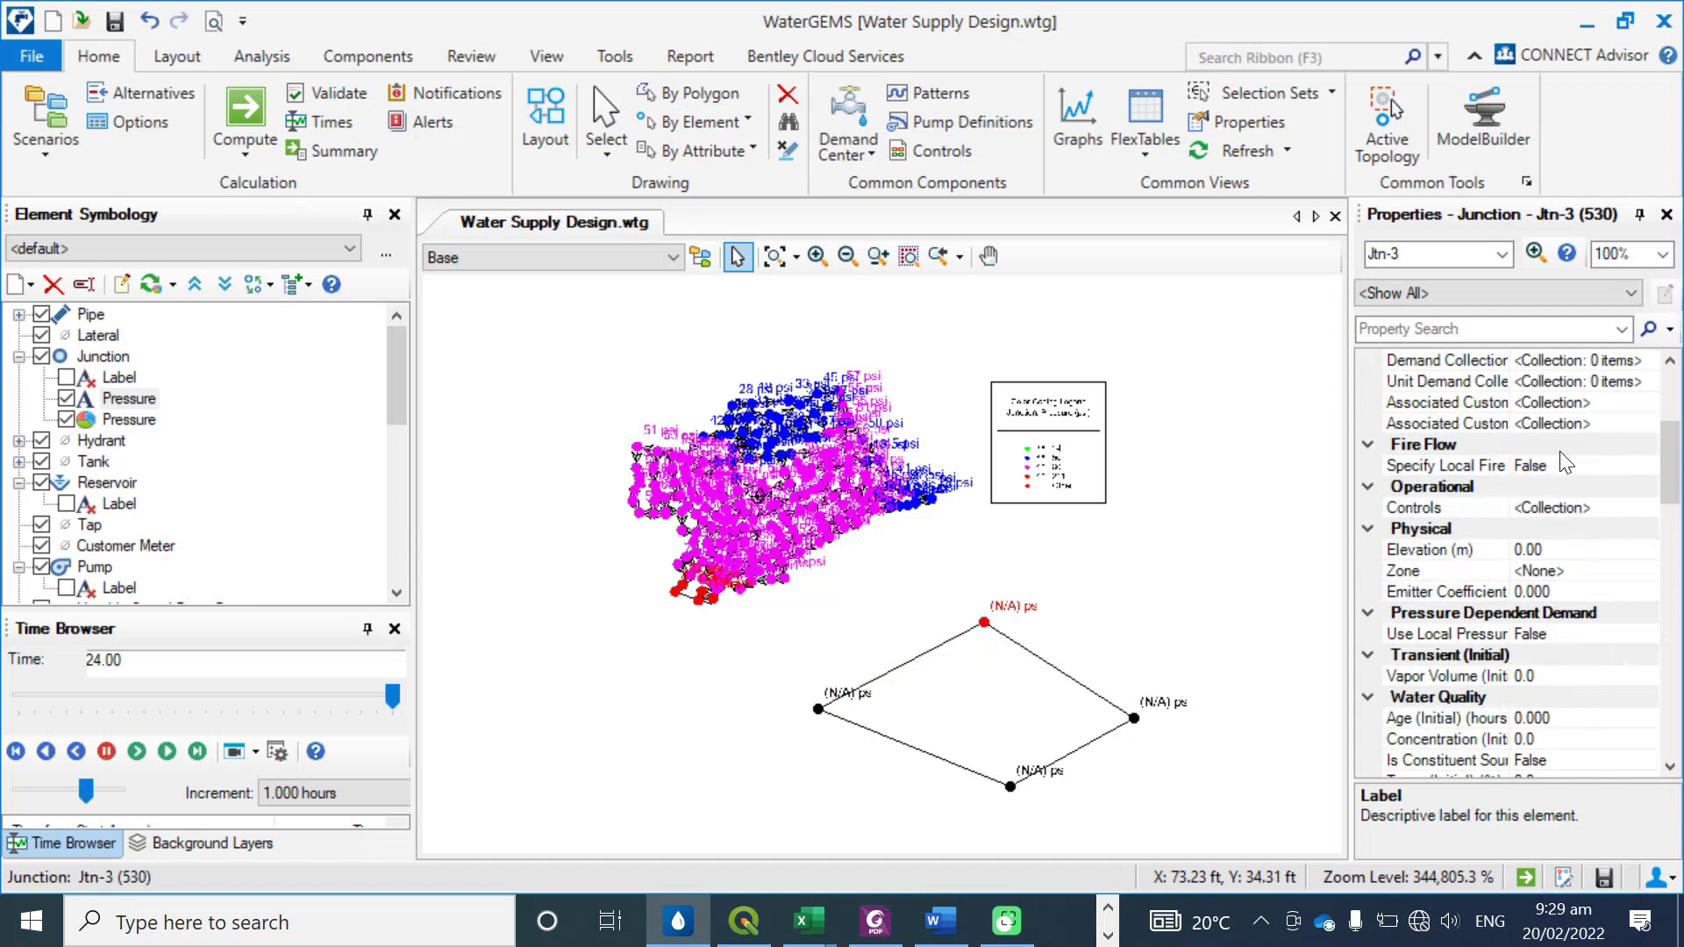
{"action": "scroll", "coordinate": [1482, 534], "scroll_direction": "down", "scroll_amount": 1}
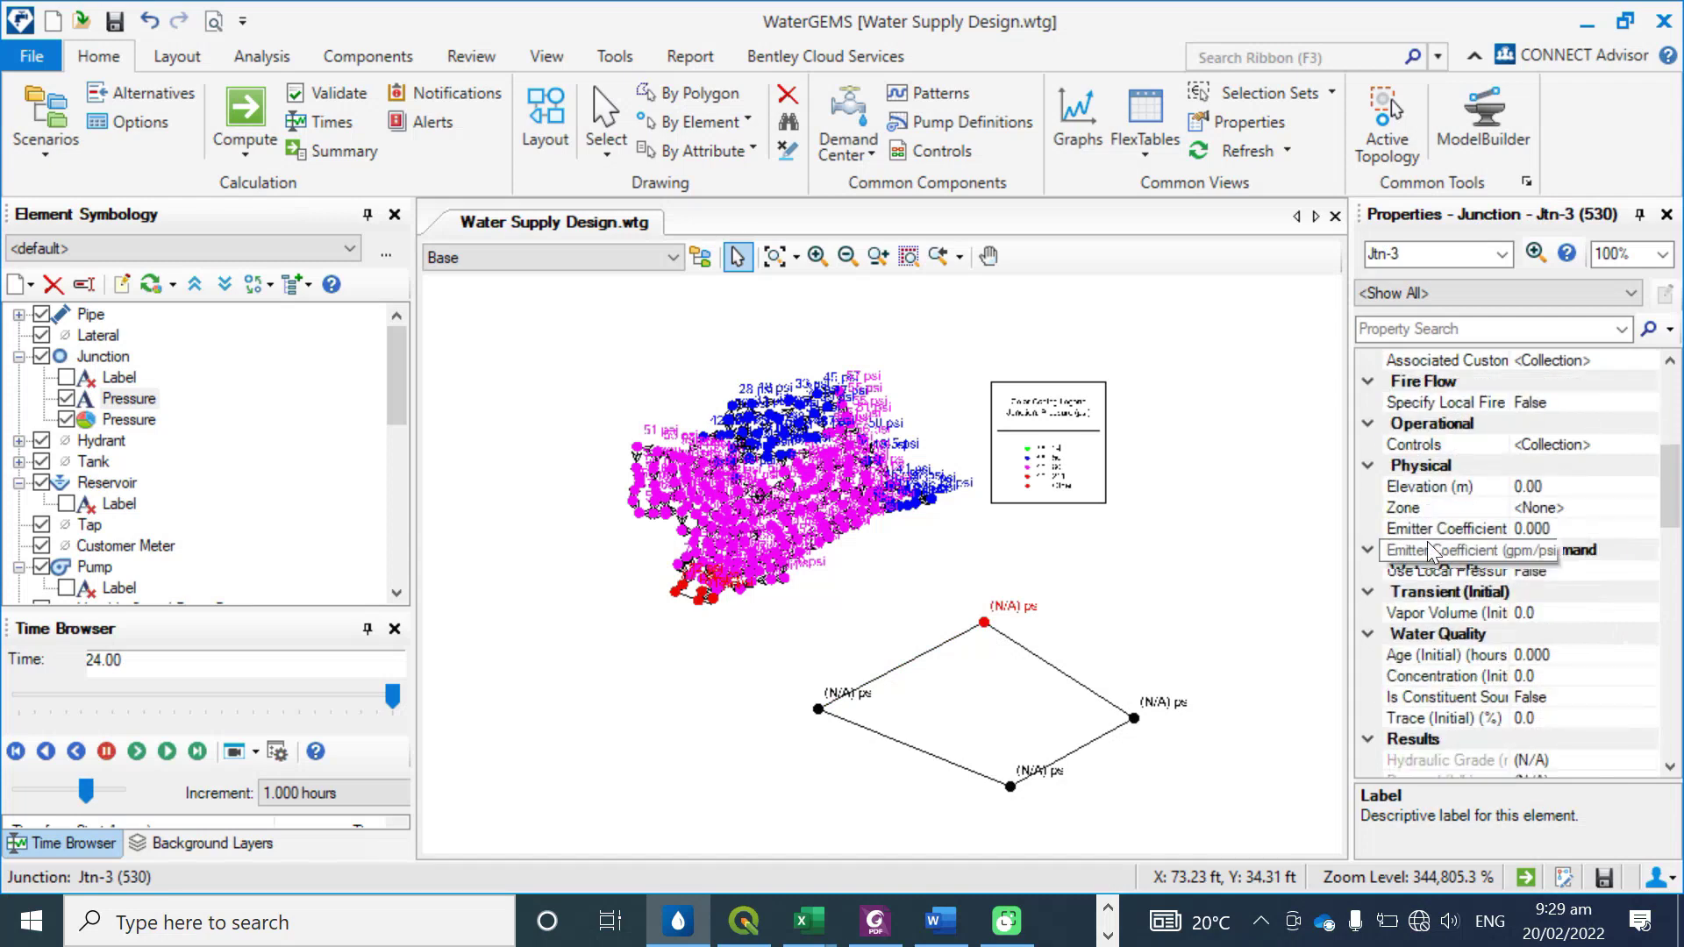
{"action": "scroll", "coordinate": [1428, 541], "scroll_direction": "down", "scroll_amount": 1}
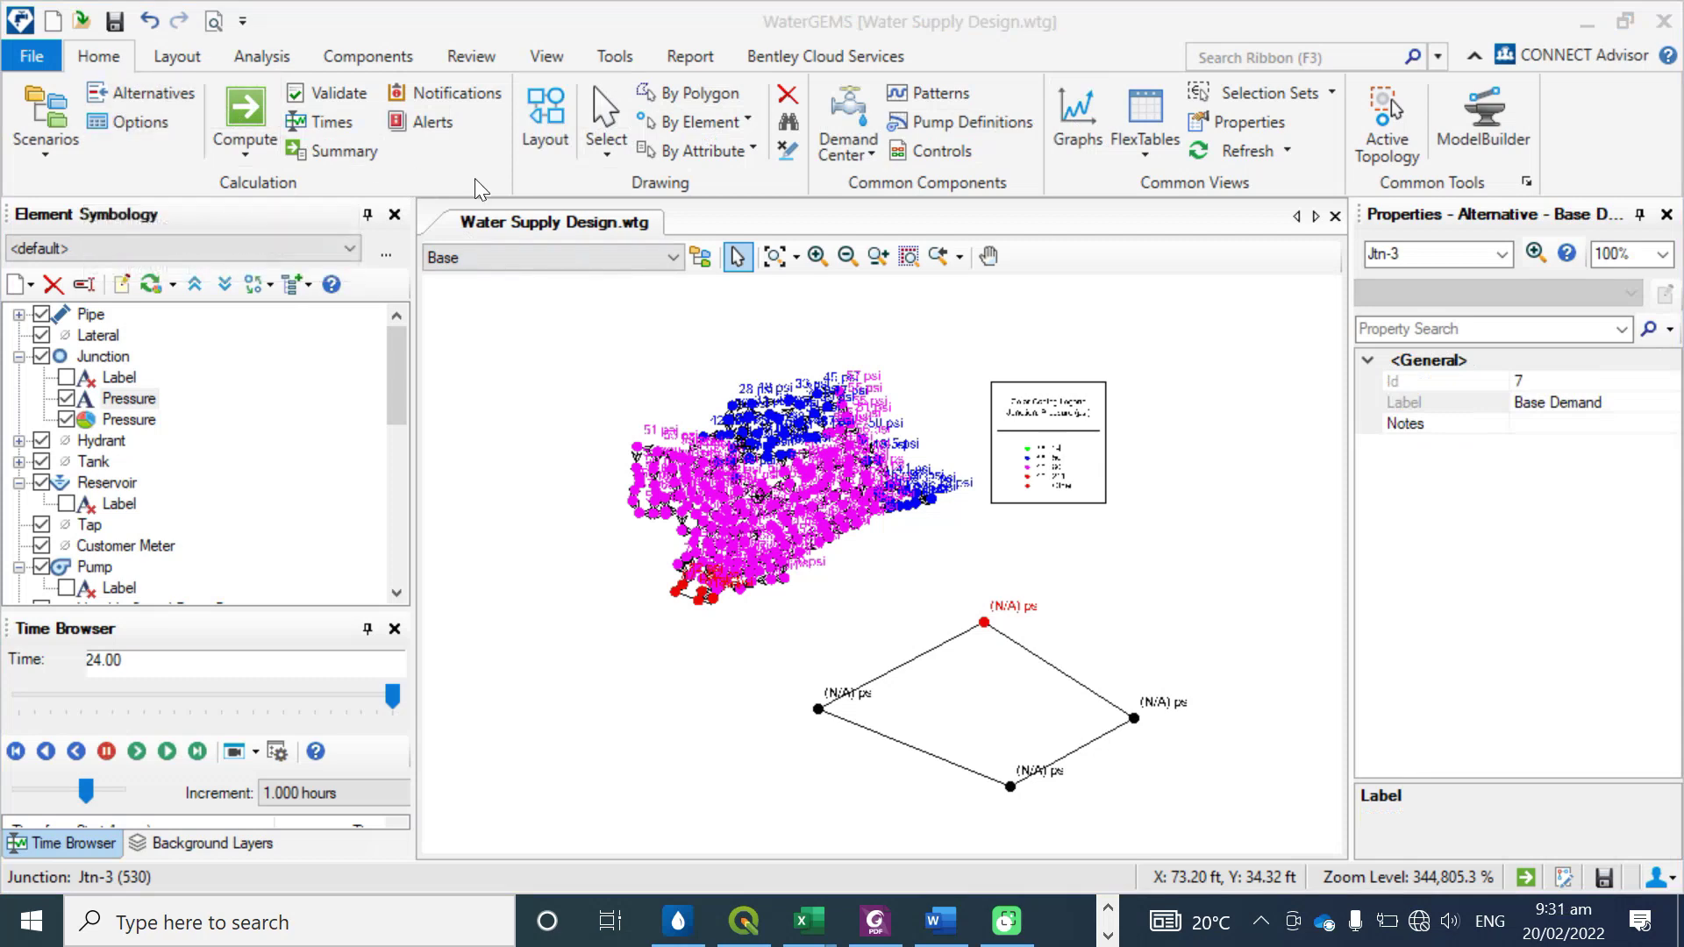
Open the Alternatives manager and expand the Initial Settings category
{"action": "left_click", "coordinate": [141, 96]}
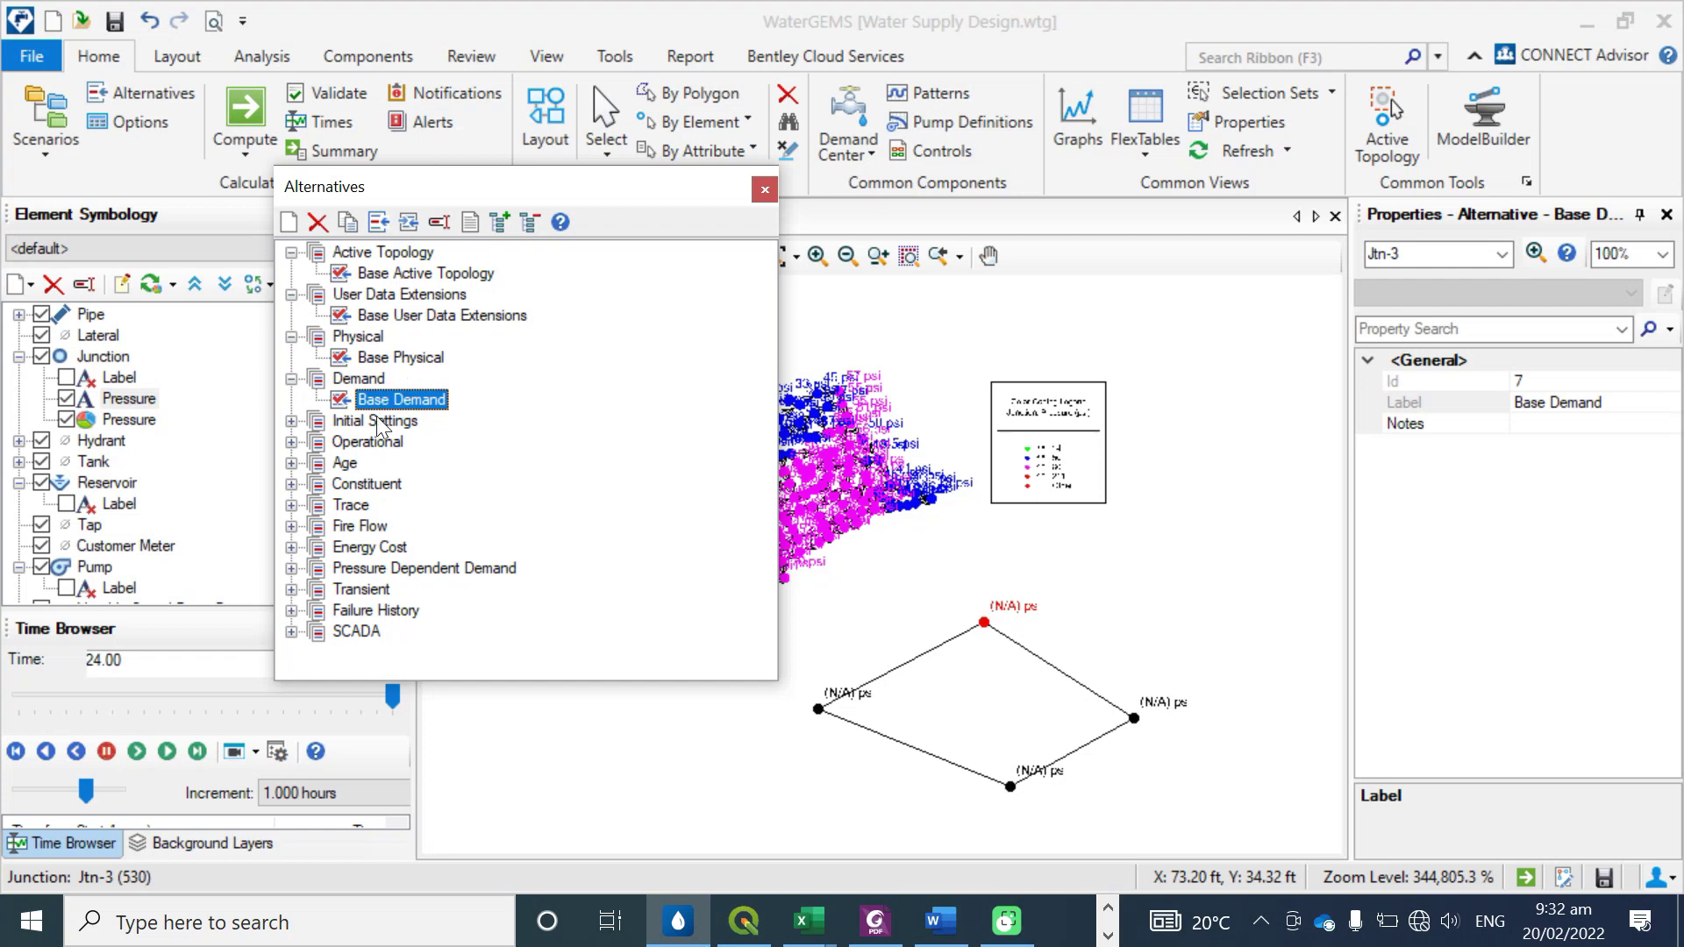
{"action": "left_click", "coordinate": [292, 422]}
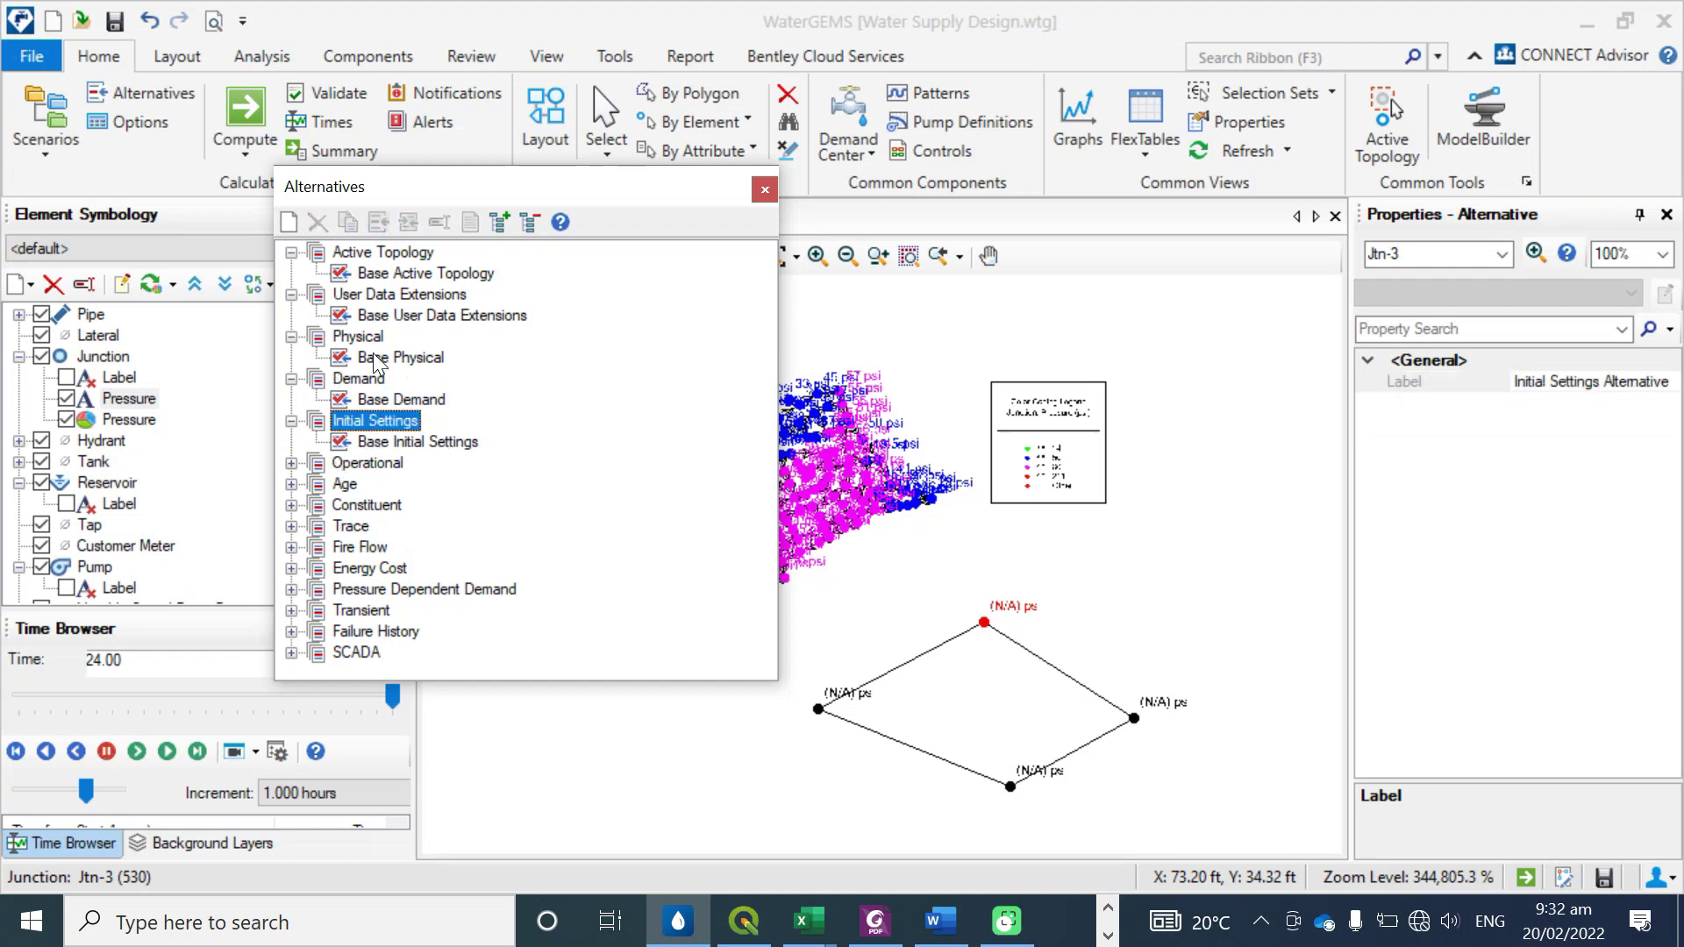
Close the Alternatives manager, open Batch Run to view the available scenarios, and close it without running a batch
{"action": "left_click", "coordinate": [756, 187]}
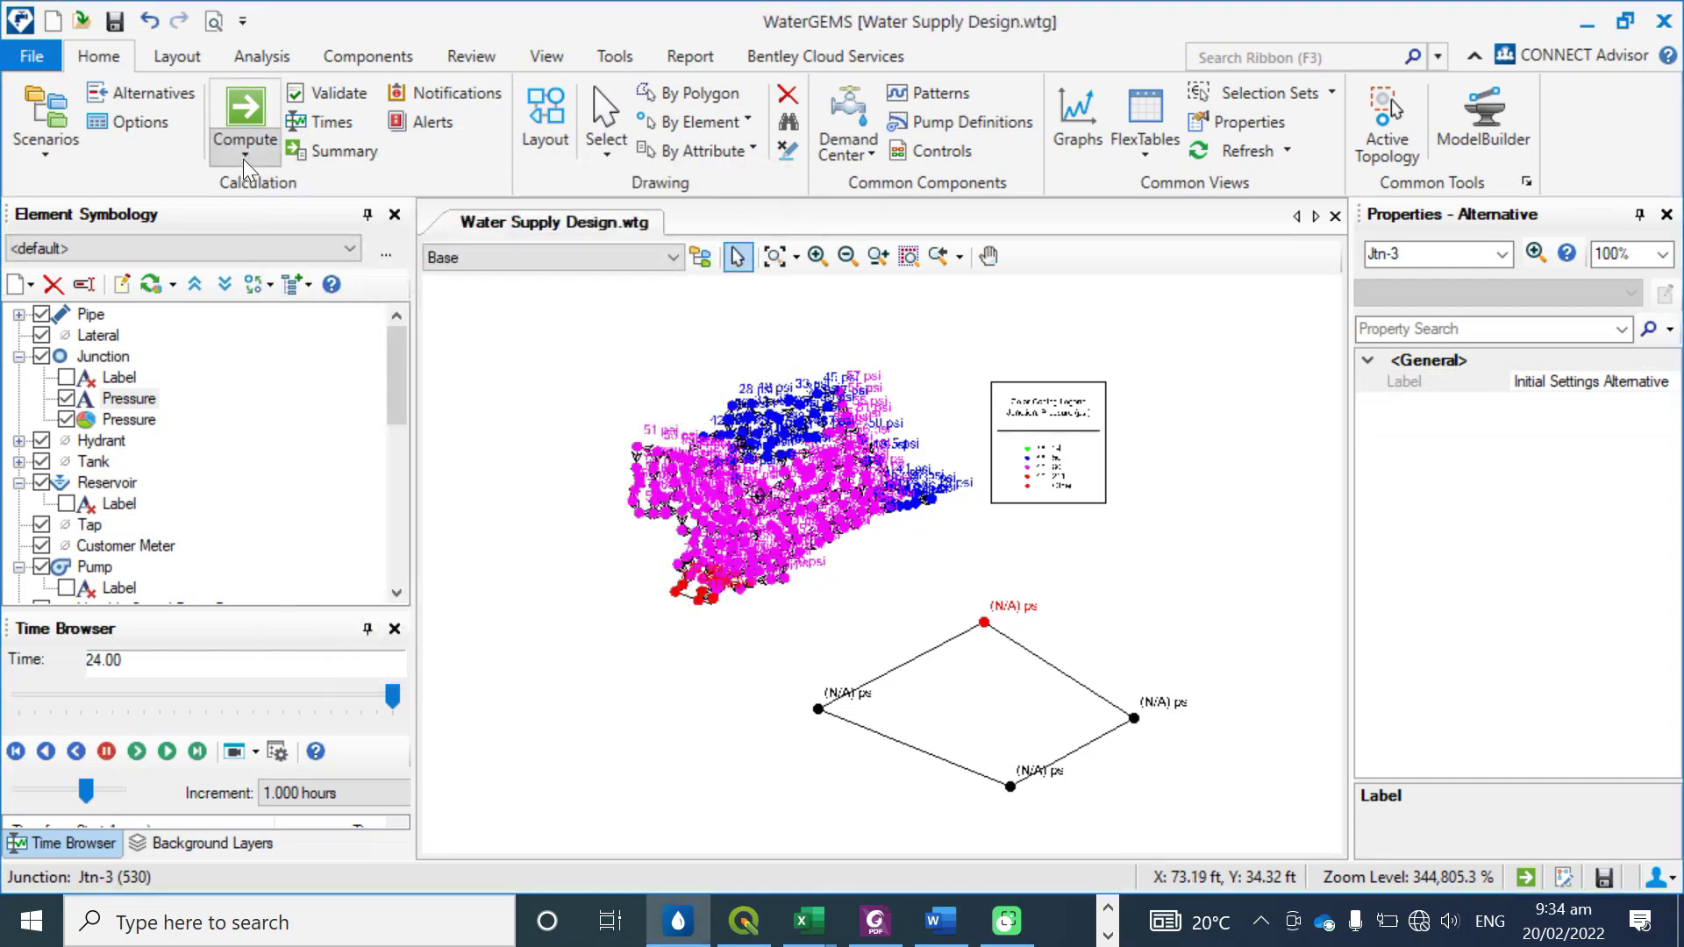
{"action": "left_click", "coordinate": [244, 159]}
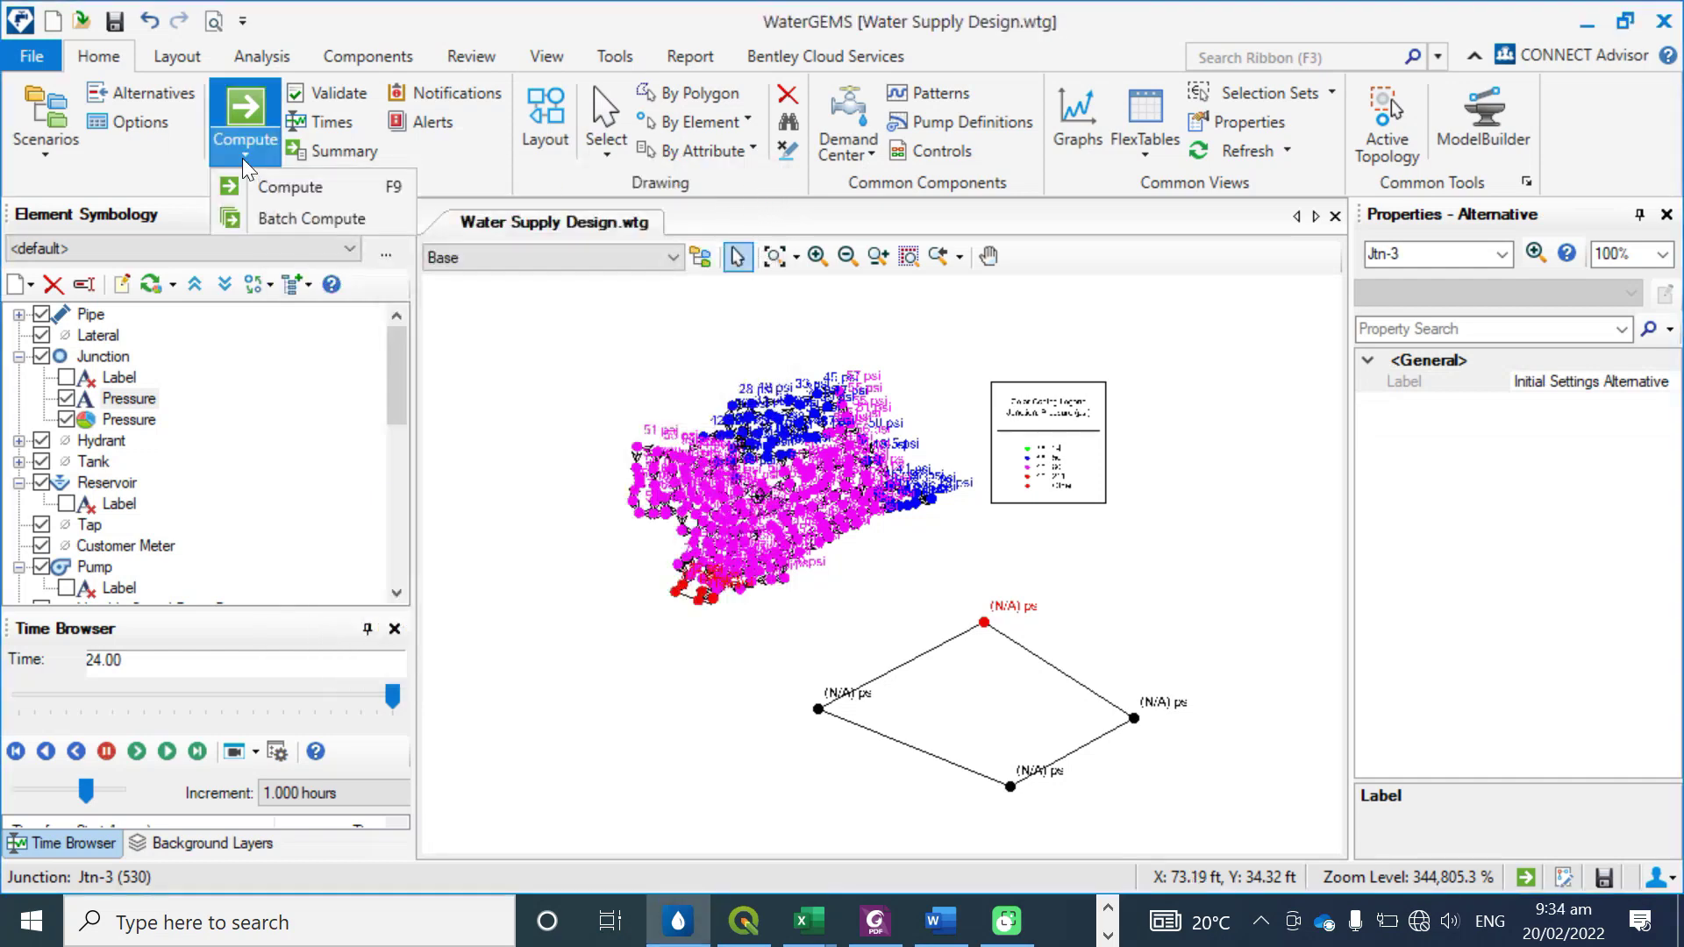
{"action": "left_click", "coordinate": [272, 218]}
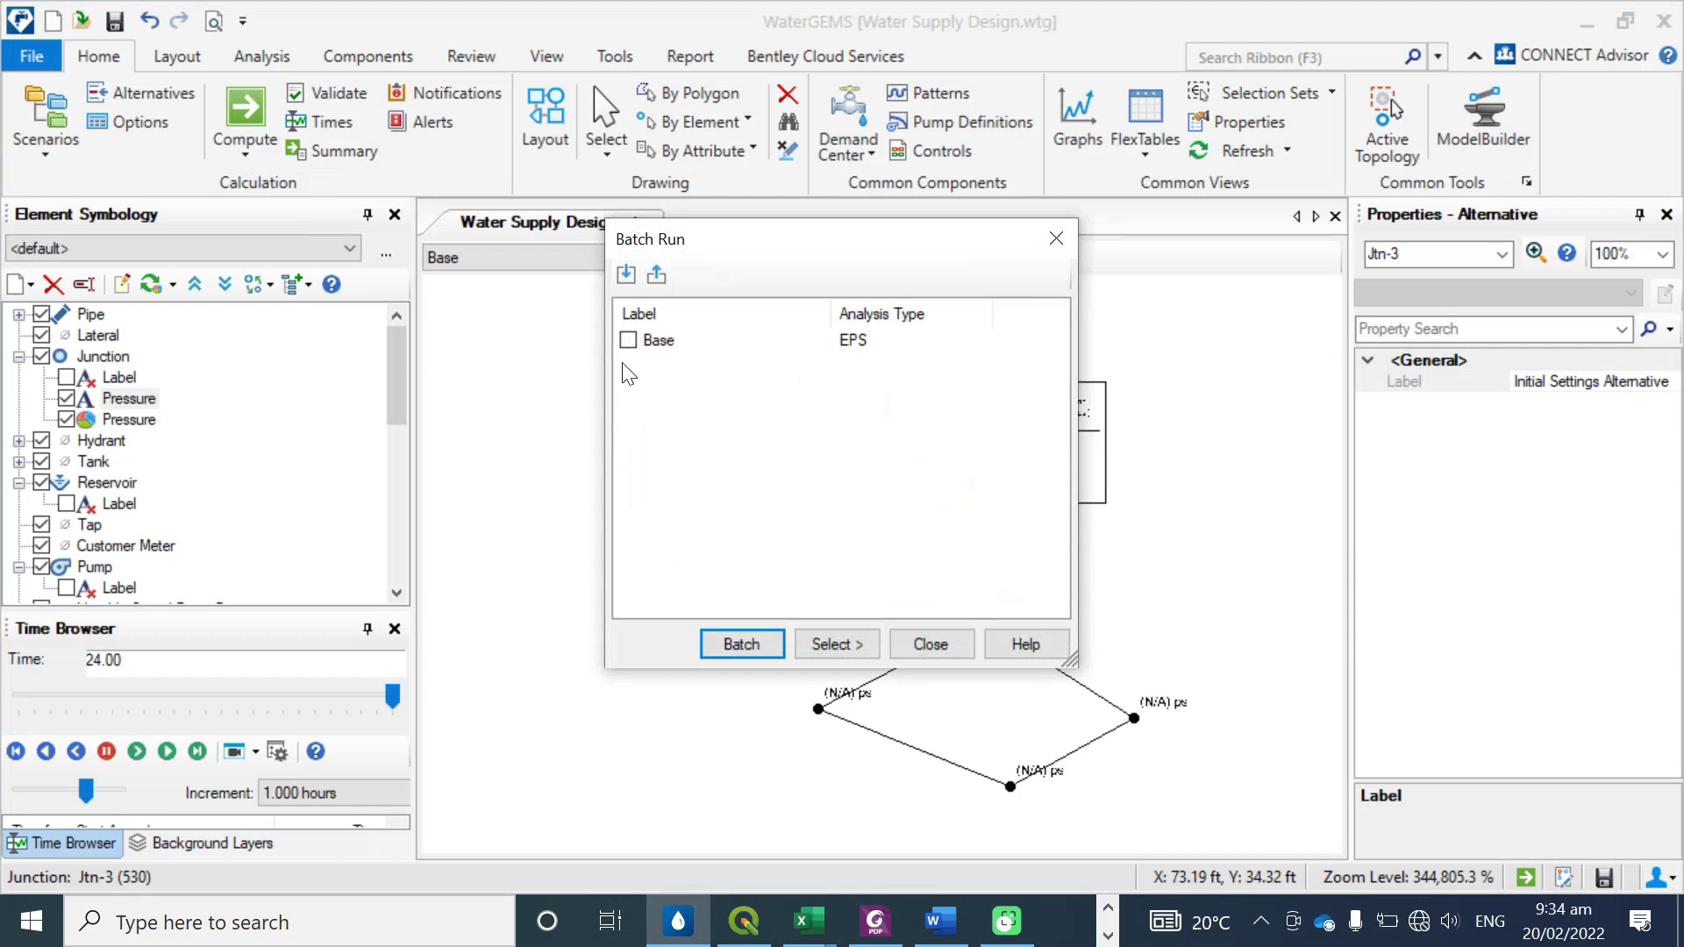
{"action": "left_click_drag", "start_coordinate": [760, 242], "coordinate": [654, 247]}
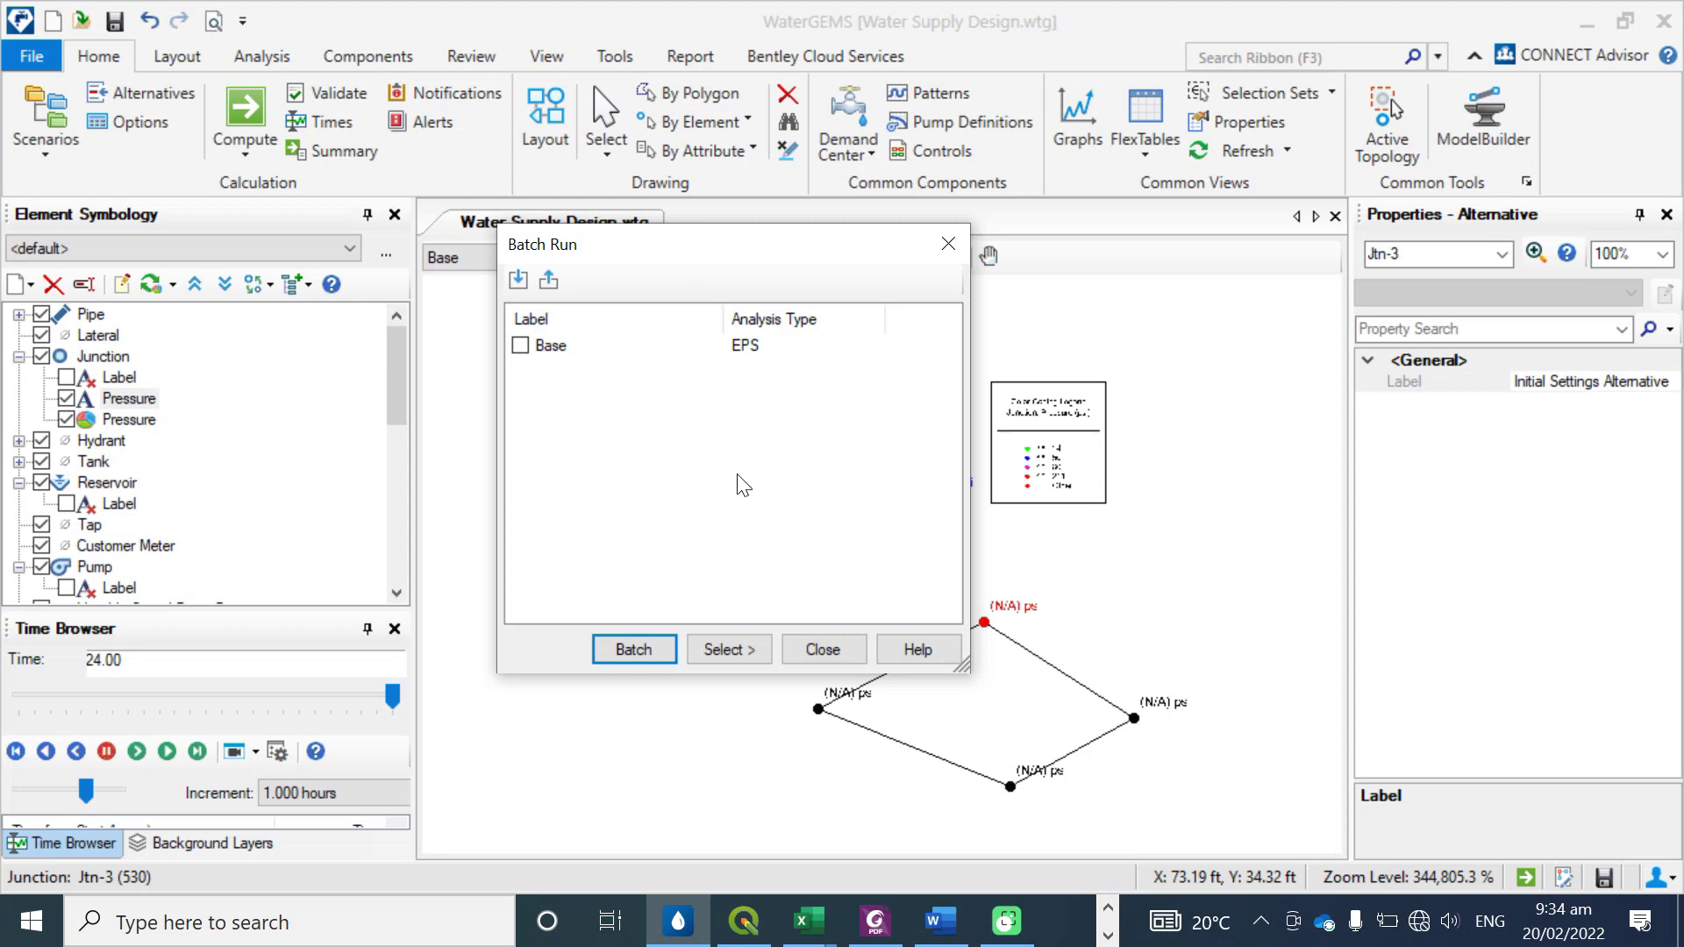
{"action": "left_click", "coordinate": [833, 647]}
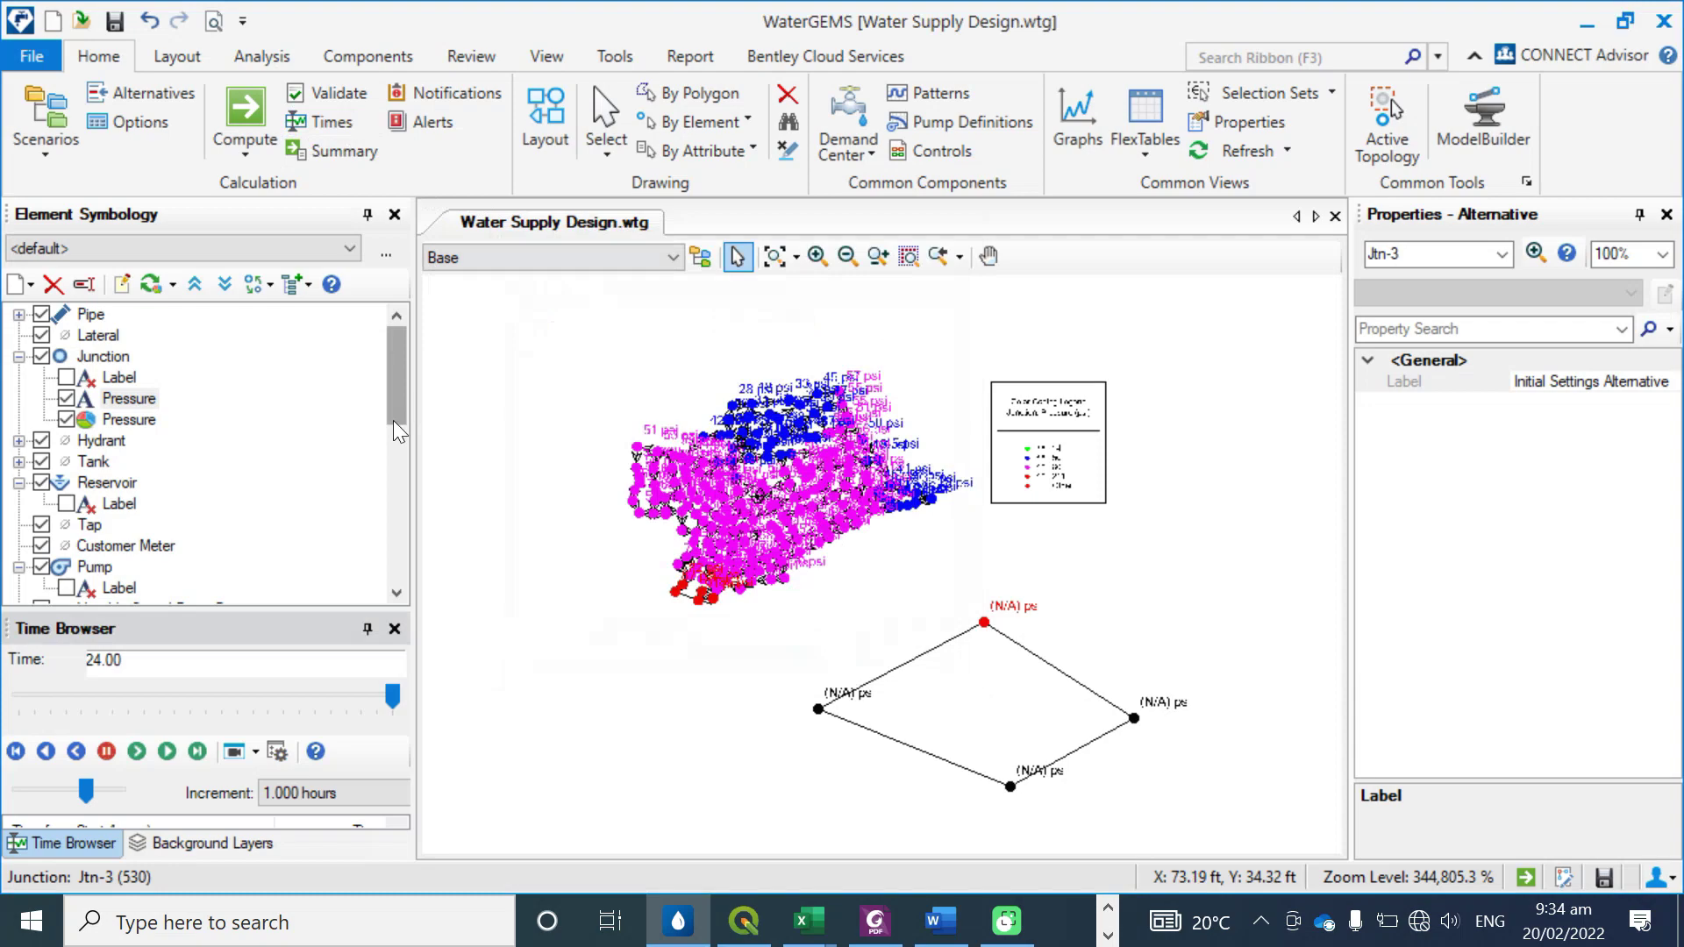
Compare the network's junction pressures at 13.00 and 24.00 hours by moving through the simulation time
{"action": "mouse_move", "coordinate": [392, 696]}
{"action": "left_mouse_down"}
{"action": "mouse_move", "coordinate": [151, 692]}
{"action": "mouse_move", "coordinate": [235, 689]}
{"action": "left_mouse_up"}
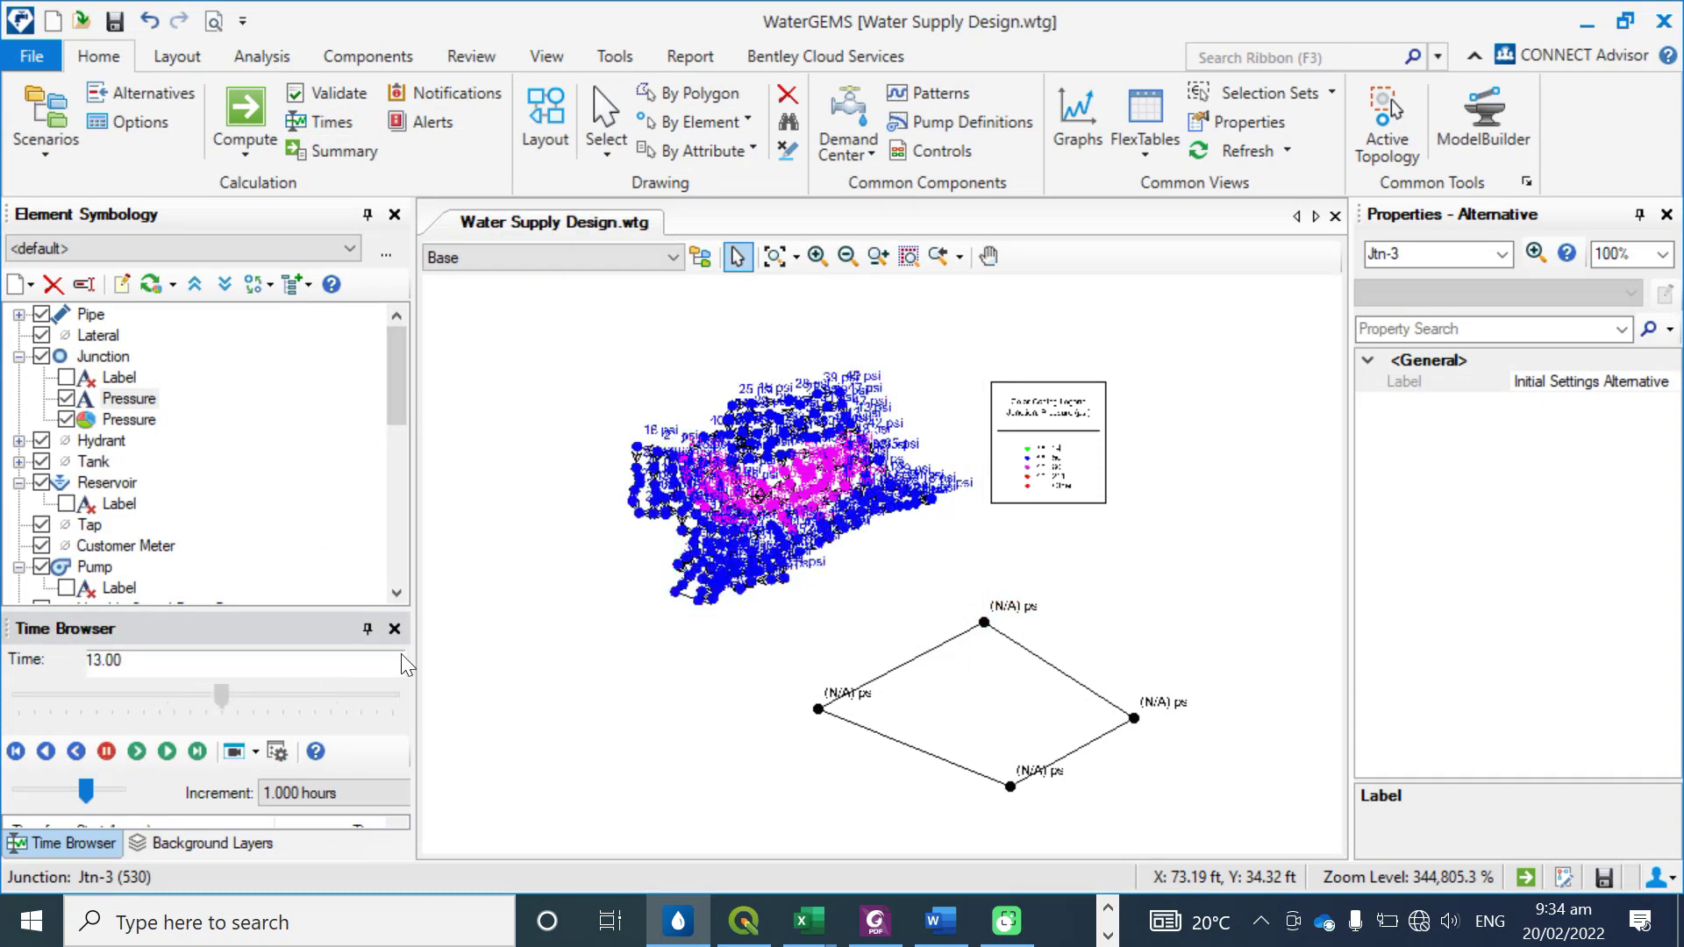
{"action": "scroll", "coordinate": [860, 575], "scroll_direction": "up", "scroll_amount": 3}
{"action": "left_click_drag", "start_coordinate": [791, 612], "coordinate": [923, 795]}
{"action": "left_click_drag", "start_coordinate": [235, 695], "coordinate": [395, 701]}
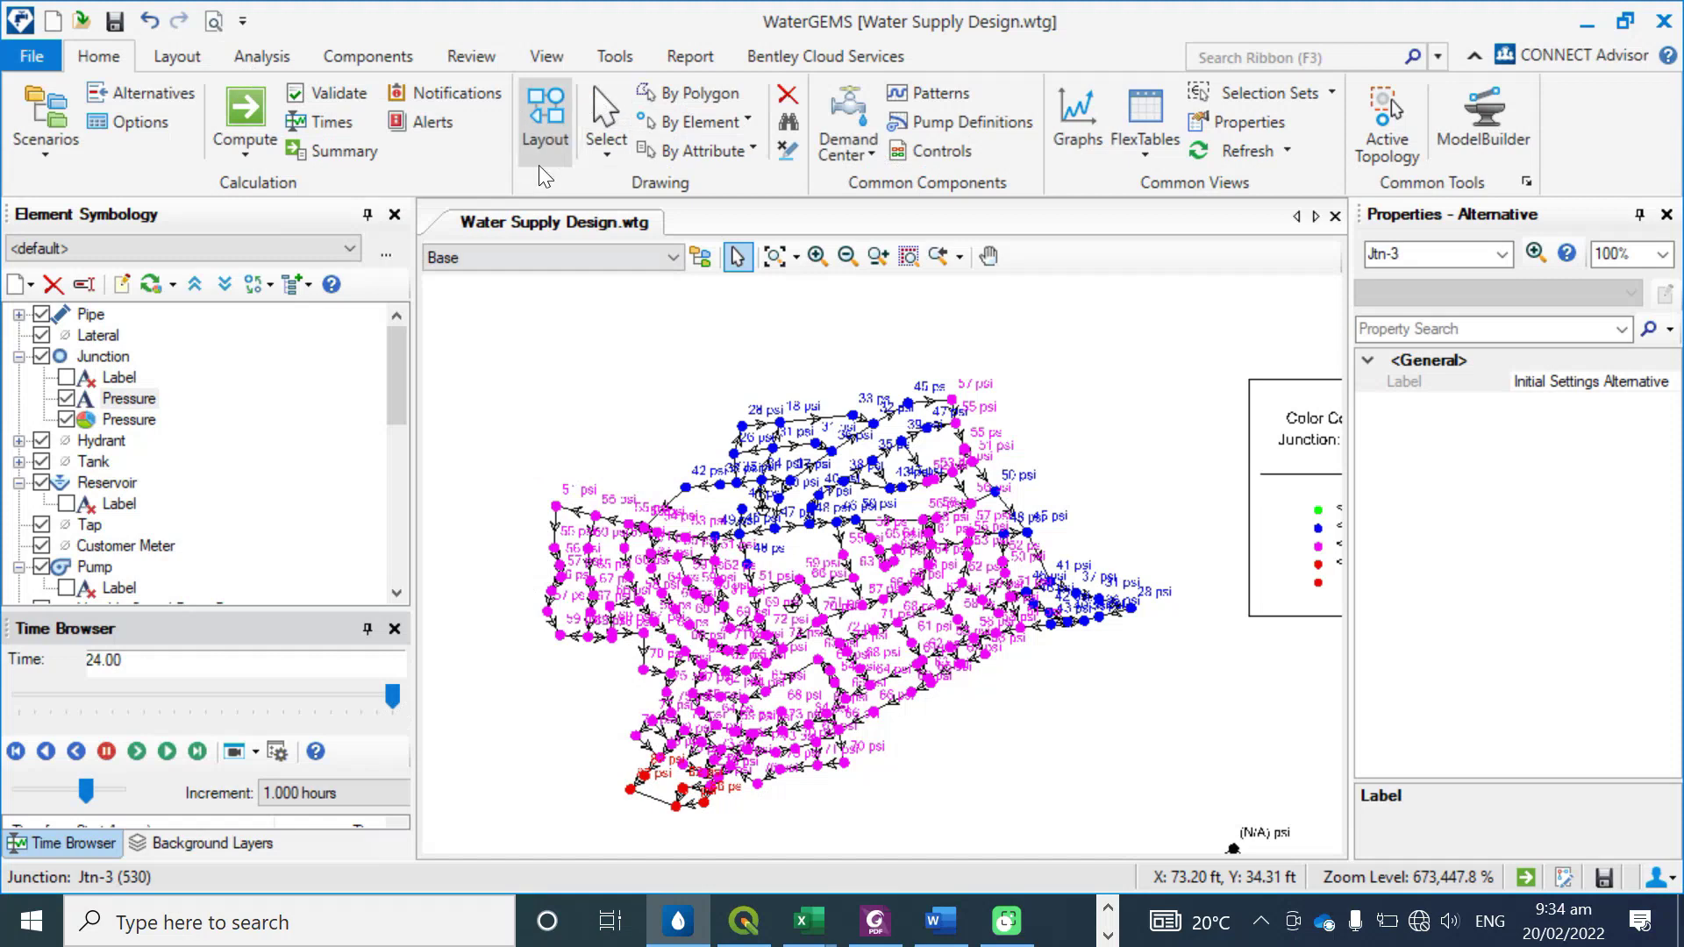
Review the junction base demands in the Demand Control Center, and view the pattern categories in the Patterns manager
{"action": "left_click", "coordinate": [853, 101]}
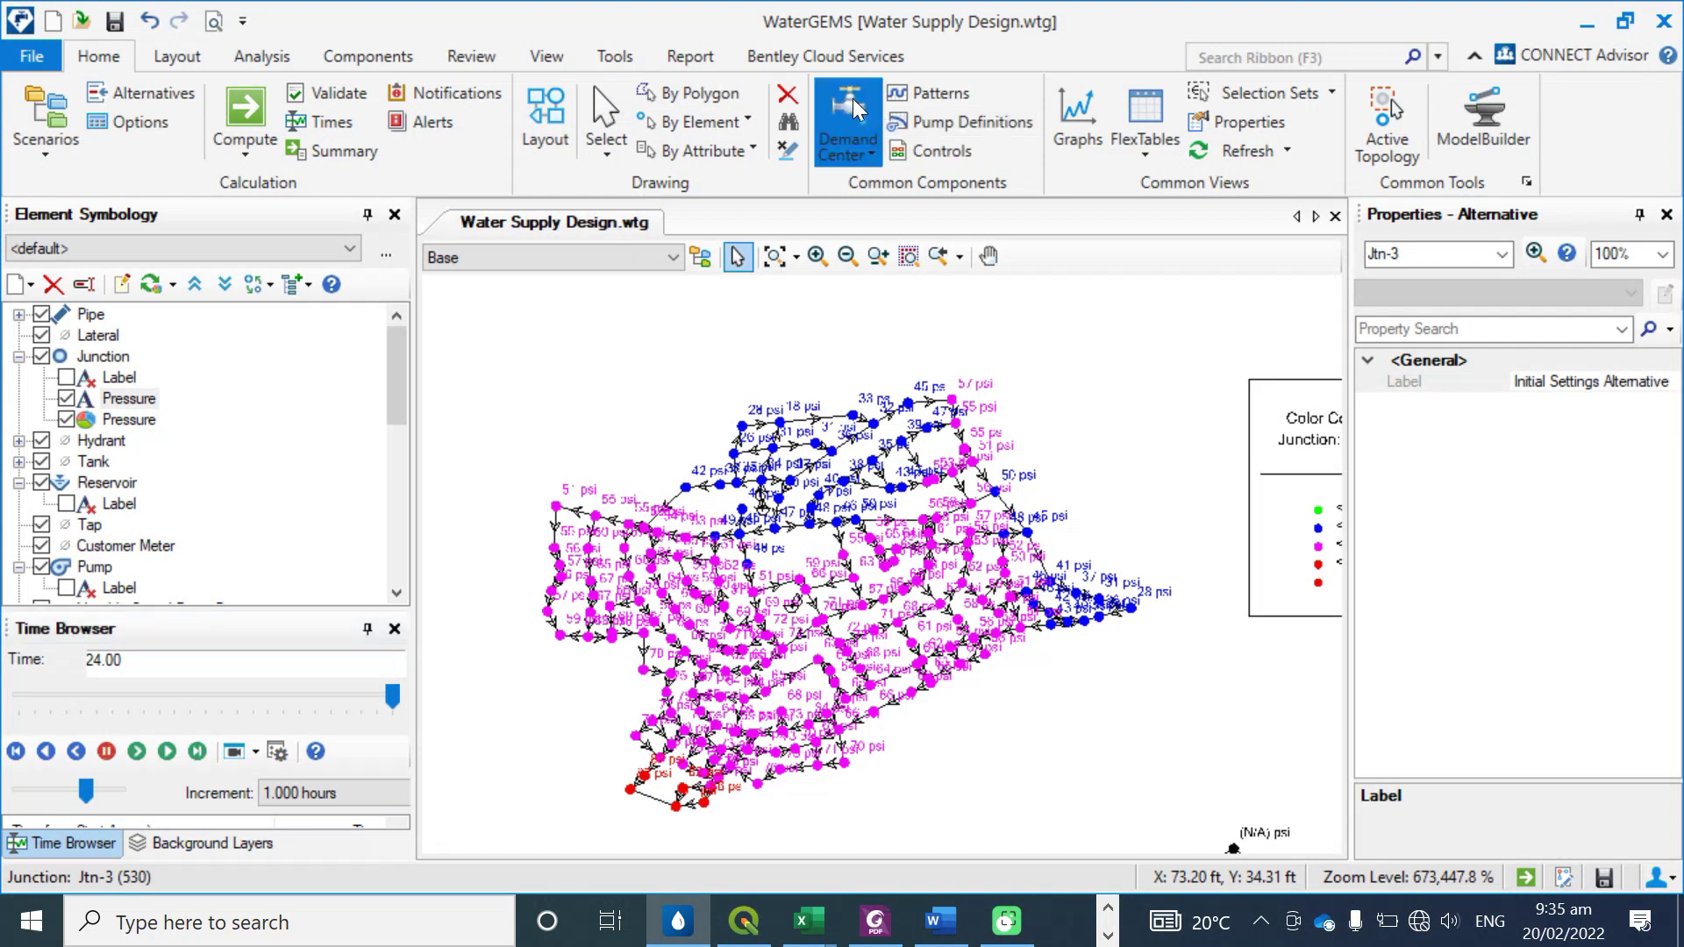
{"action": "left_click", "coordinate": [897, 187]}
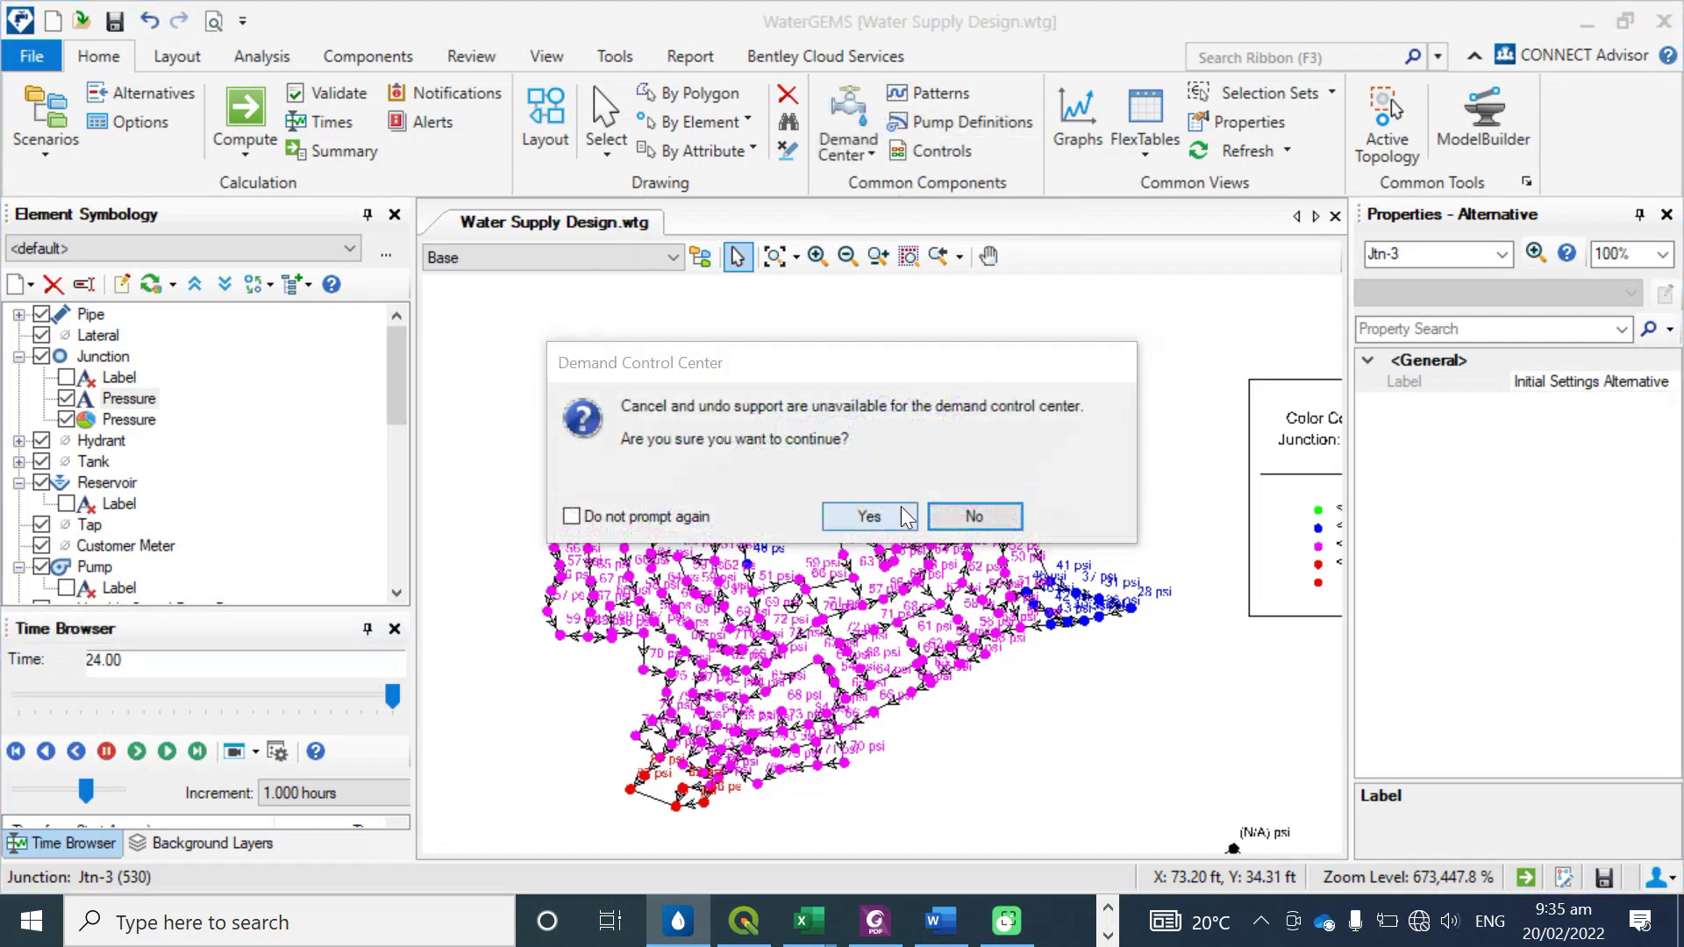
{"action": "left_click", "coordinate": [877, 507]}
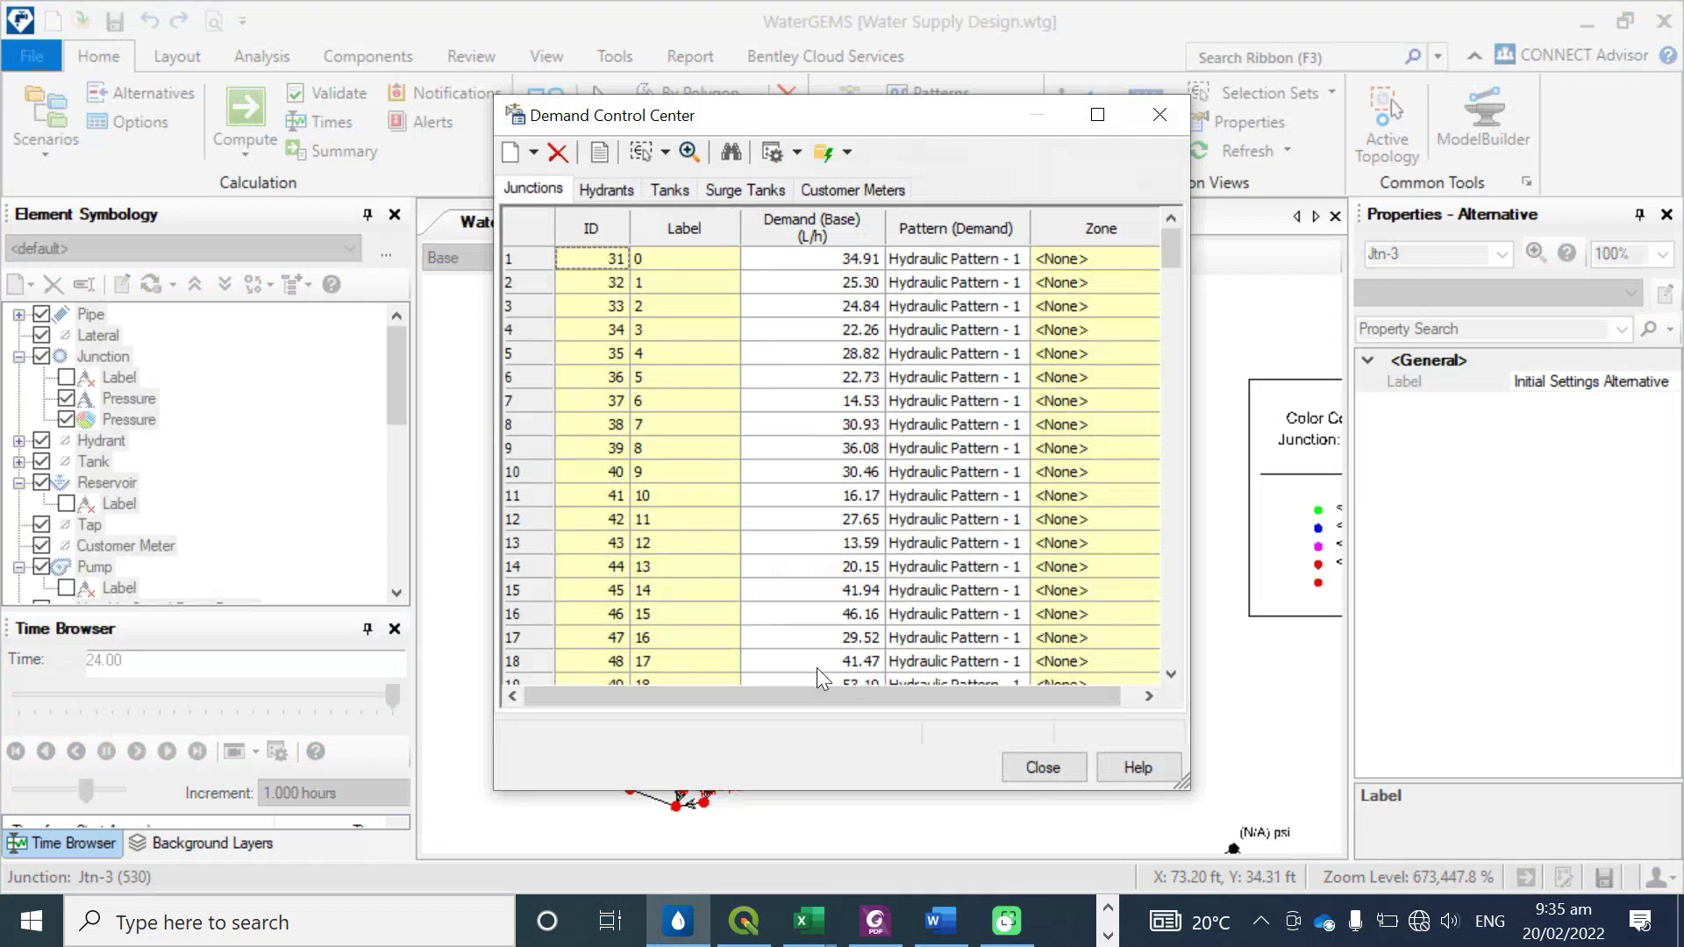
{"action": "scroll", "coordinate": [855, 356], "scroll_direction": "down", "scroll_amount": 11}
{"action": "scroll", "coordinate": [855, 355], "scroll_direction": "down", "scroll_amount": 20}
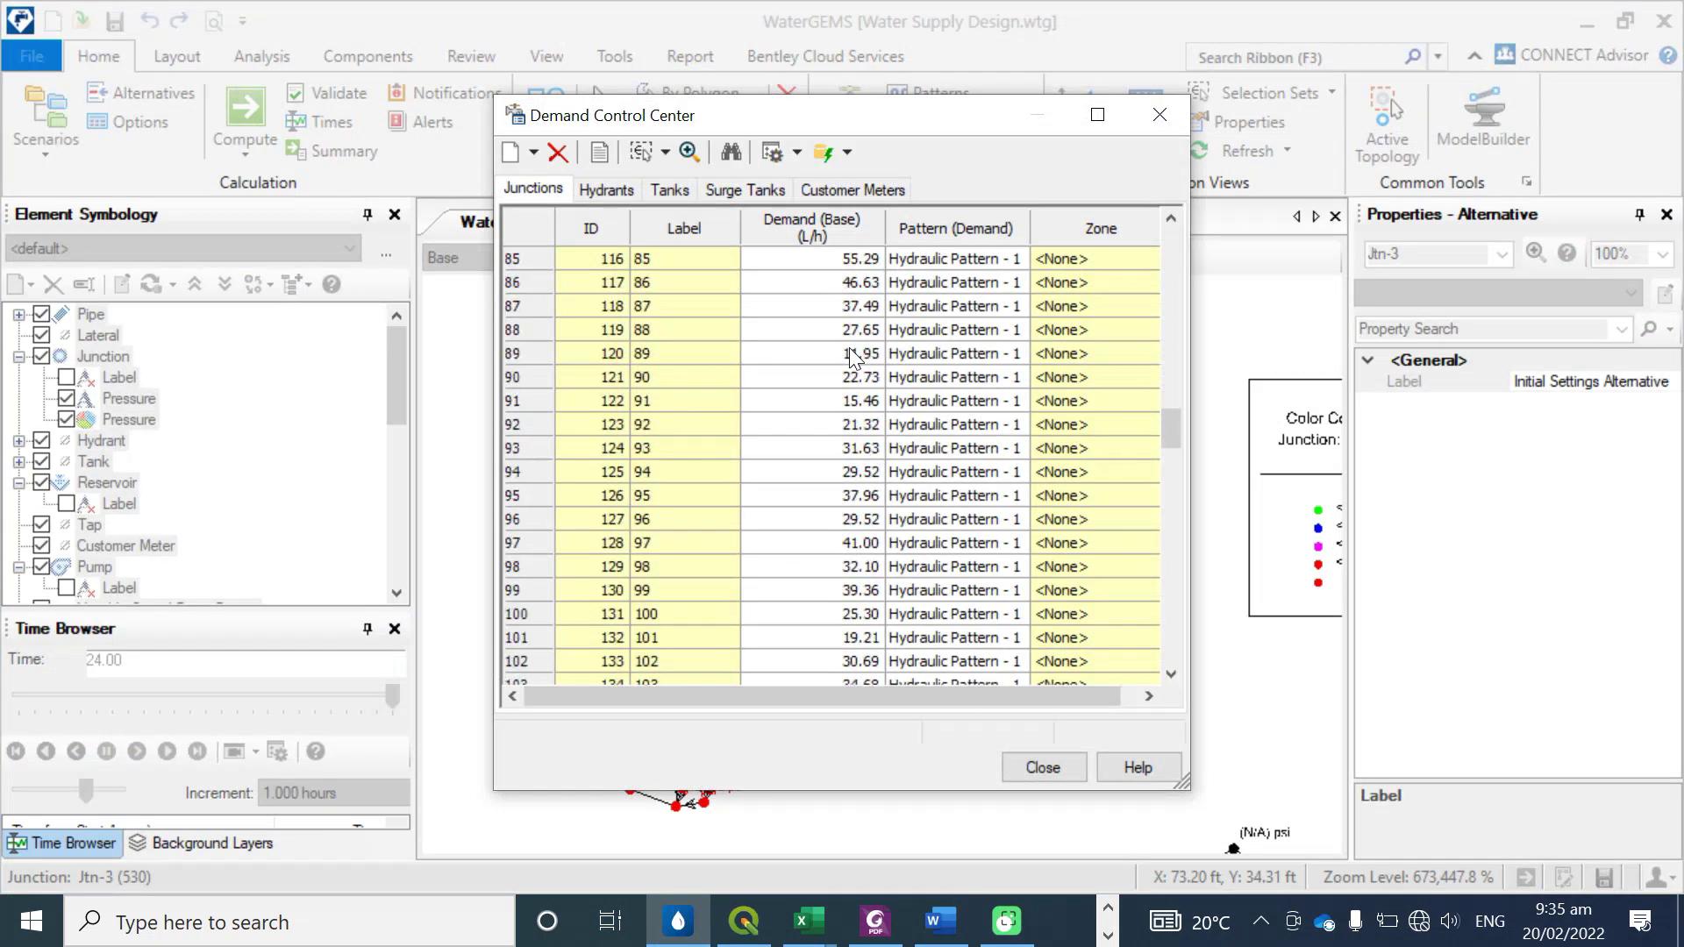
{"action": "scroll", "coordinate": [855, 355], "scroll_direction": "up", "scroll_amount": 6}
{"action": "scroll", "coordinate": [855, 356], "scroll_direction": "up", "scroll_amount": 20}
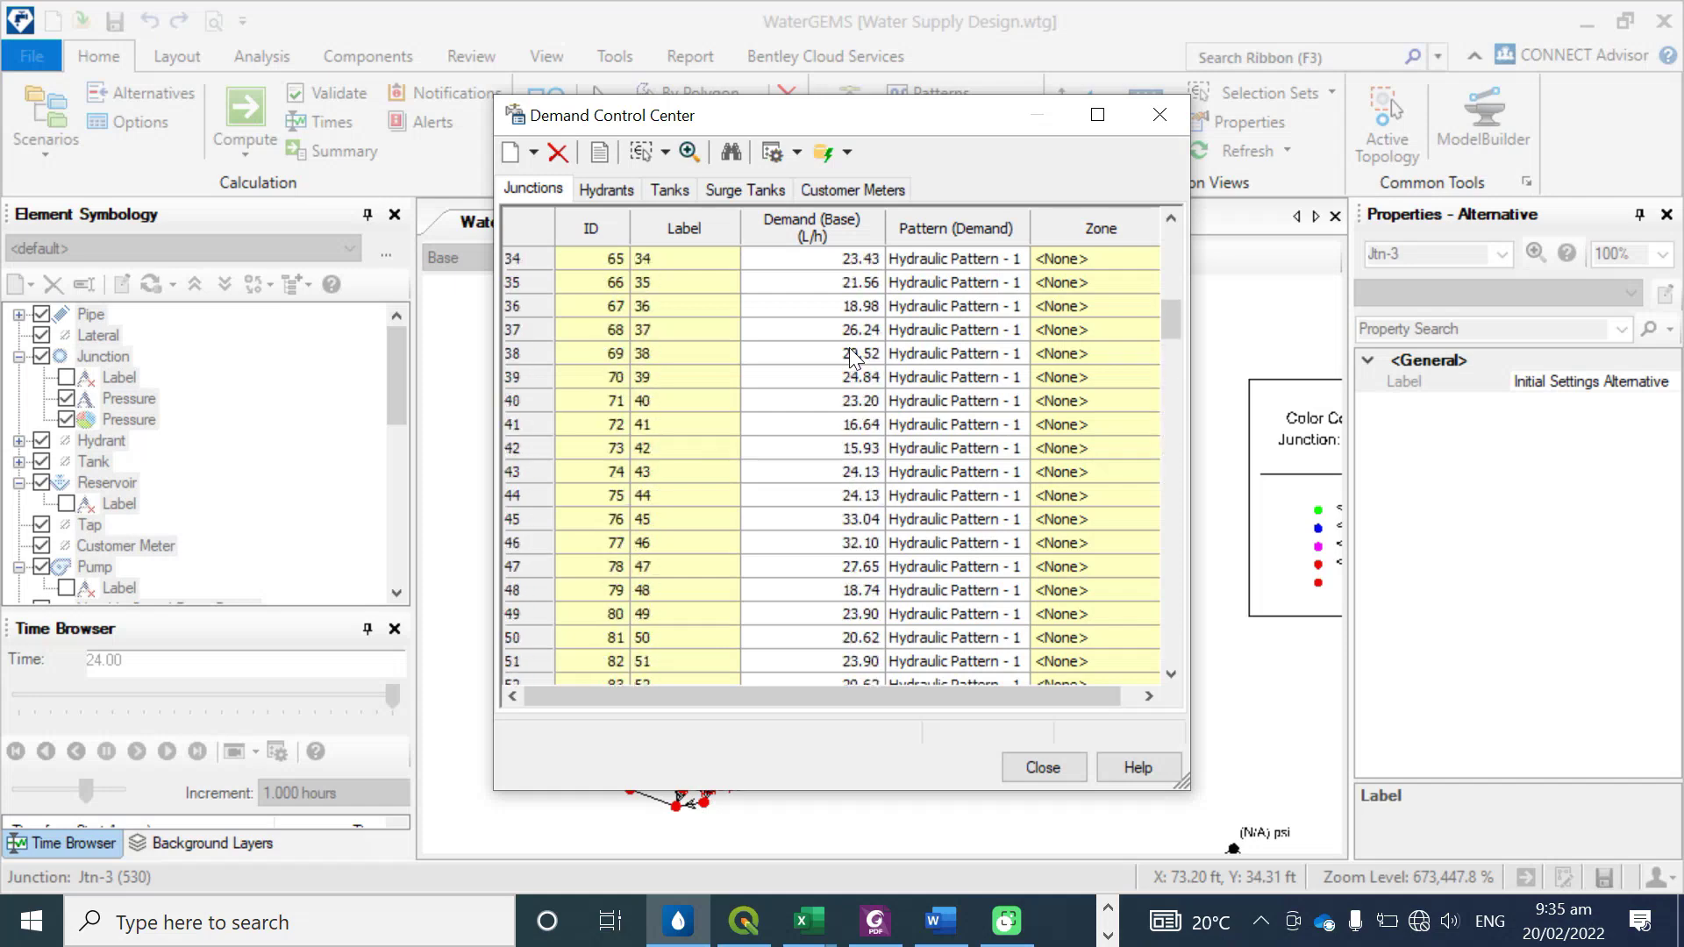
{"action": "left_click", "coordinate": [1161, 108]}
{"action": "left_click", "coordinate": [932, 98]}
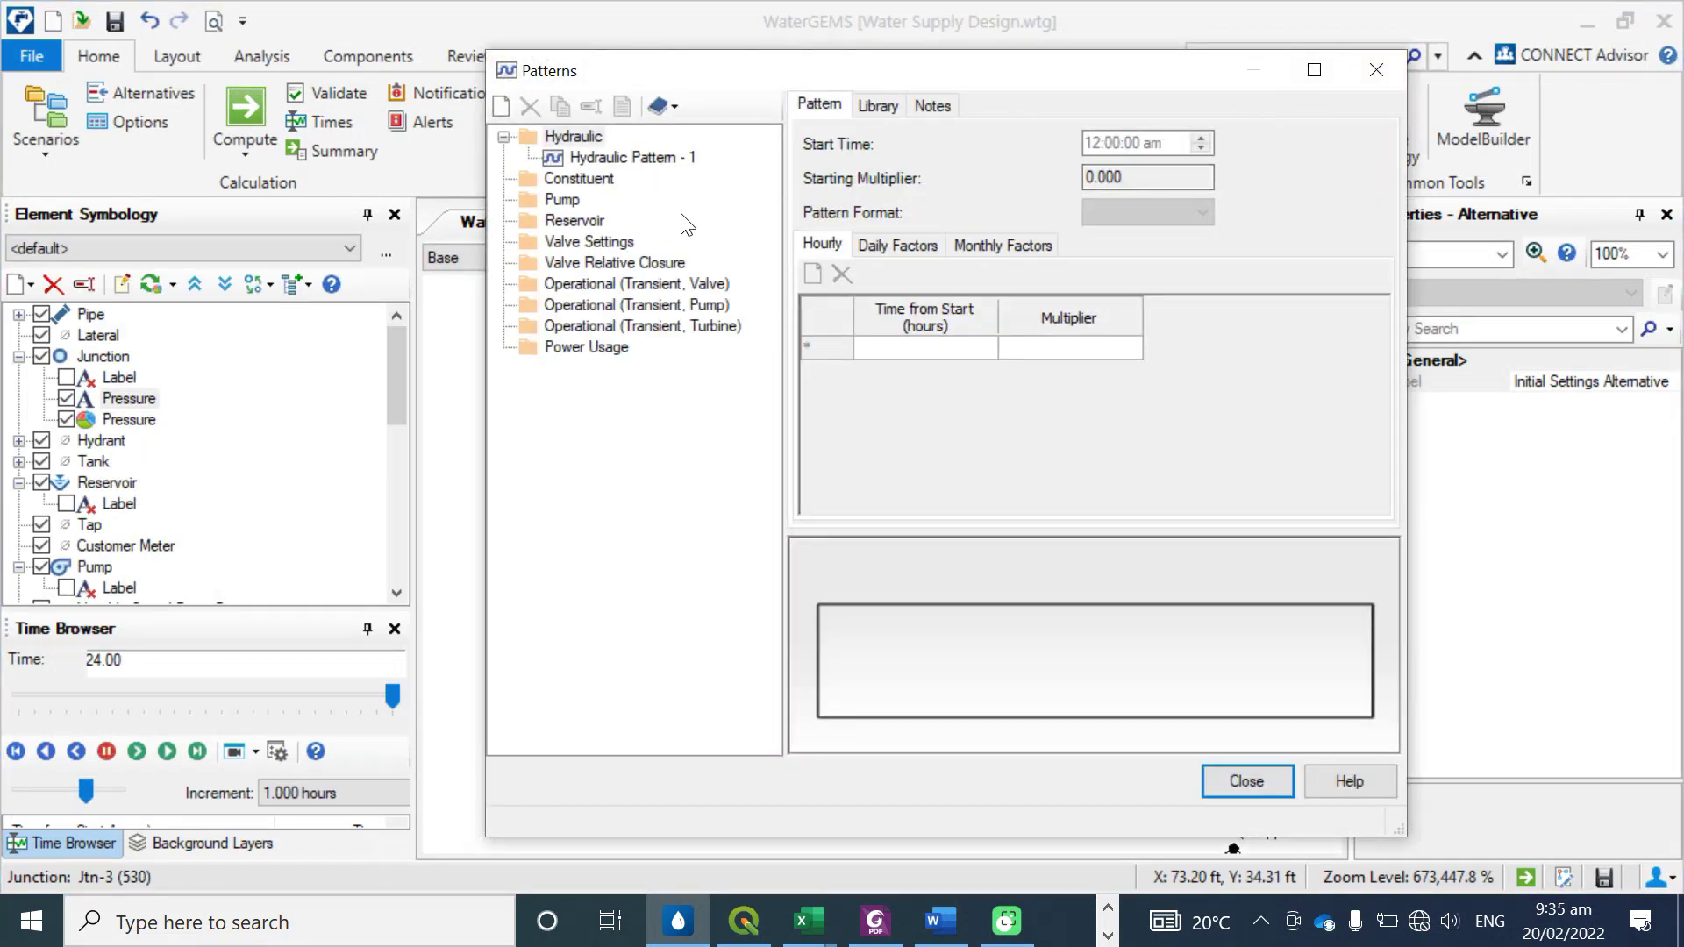
{"action": "left_click", "coordinate": [1376, 72]}
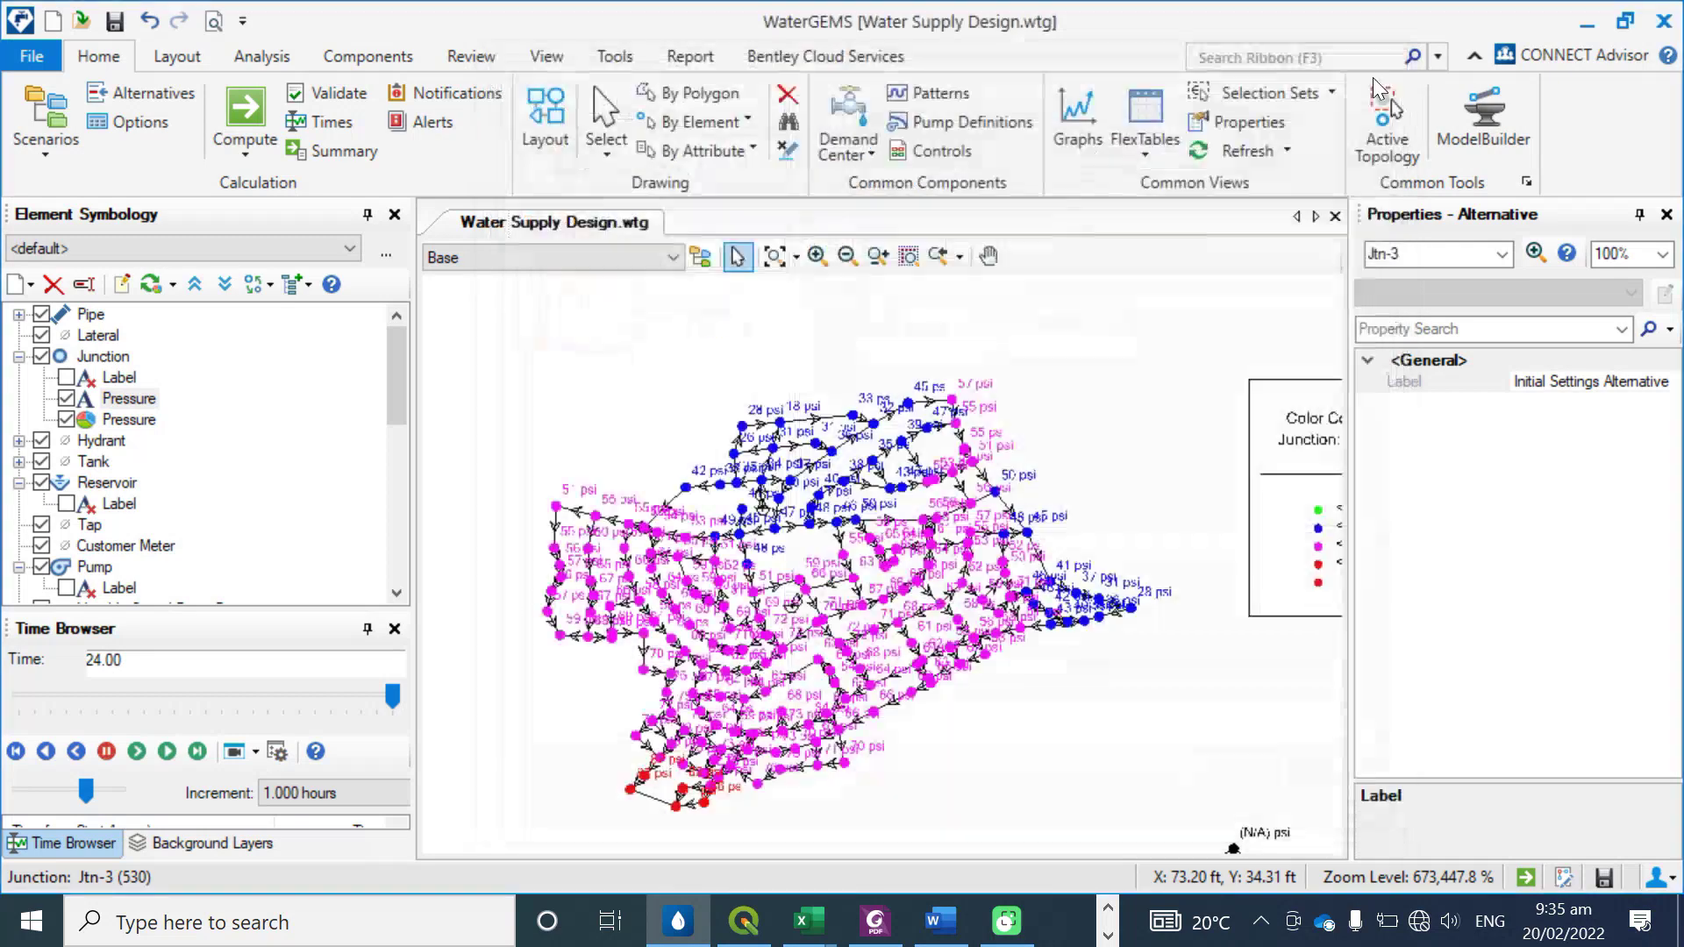
Review the predefined Pipe Table and Junction Table in FlexTables, closing each table and the manager after viewing
{"action": "left_click", "coordinate": [1140, 112]}
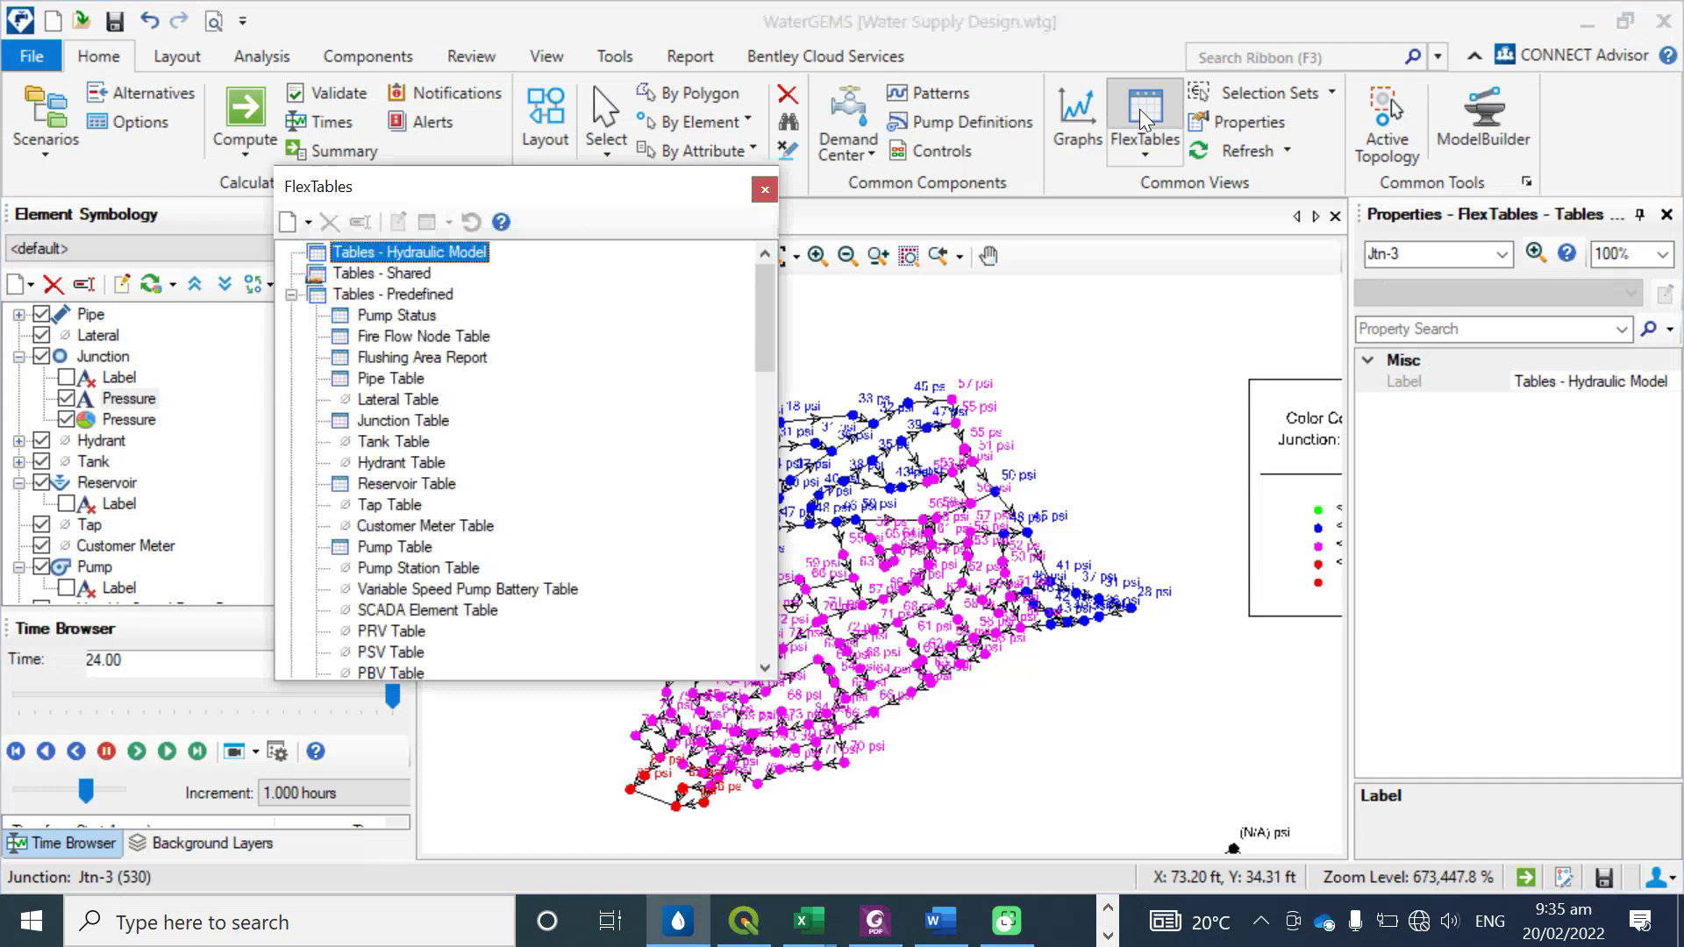
{"action": "double_click", "coordinate": [392, 378]}
{"action": "scroll", "coordinate": [671, 456], "scroll_direction": "down", "scroll_amount": 10}
{"action": "left_click_drag", "start_coordinate": [682, 685], "coordinate": [717, 677]}
{"action": "left_click", "coordinate": [1179, 237]}
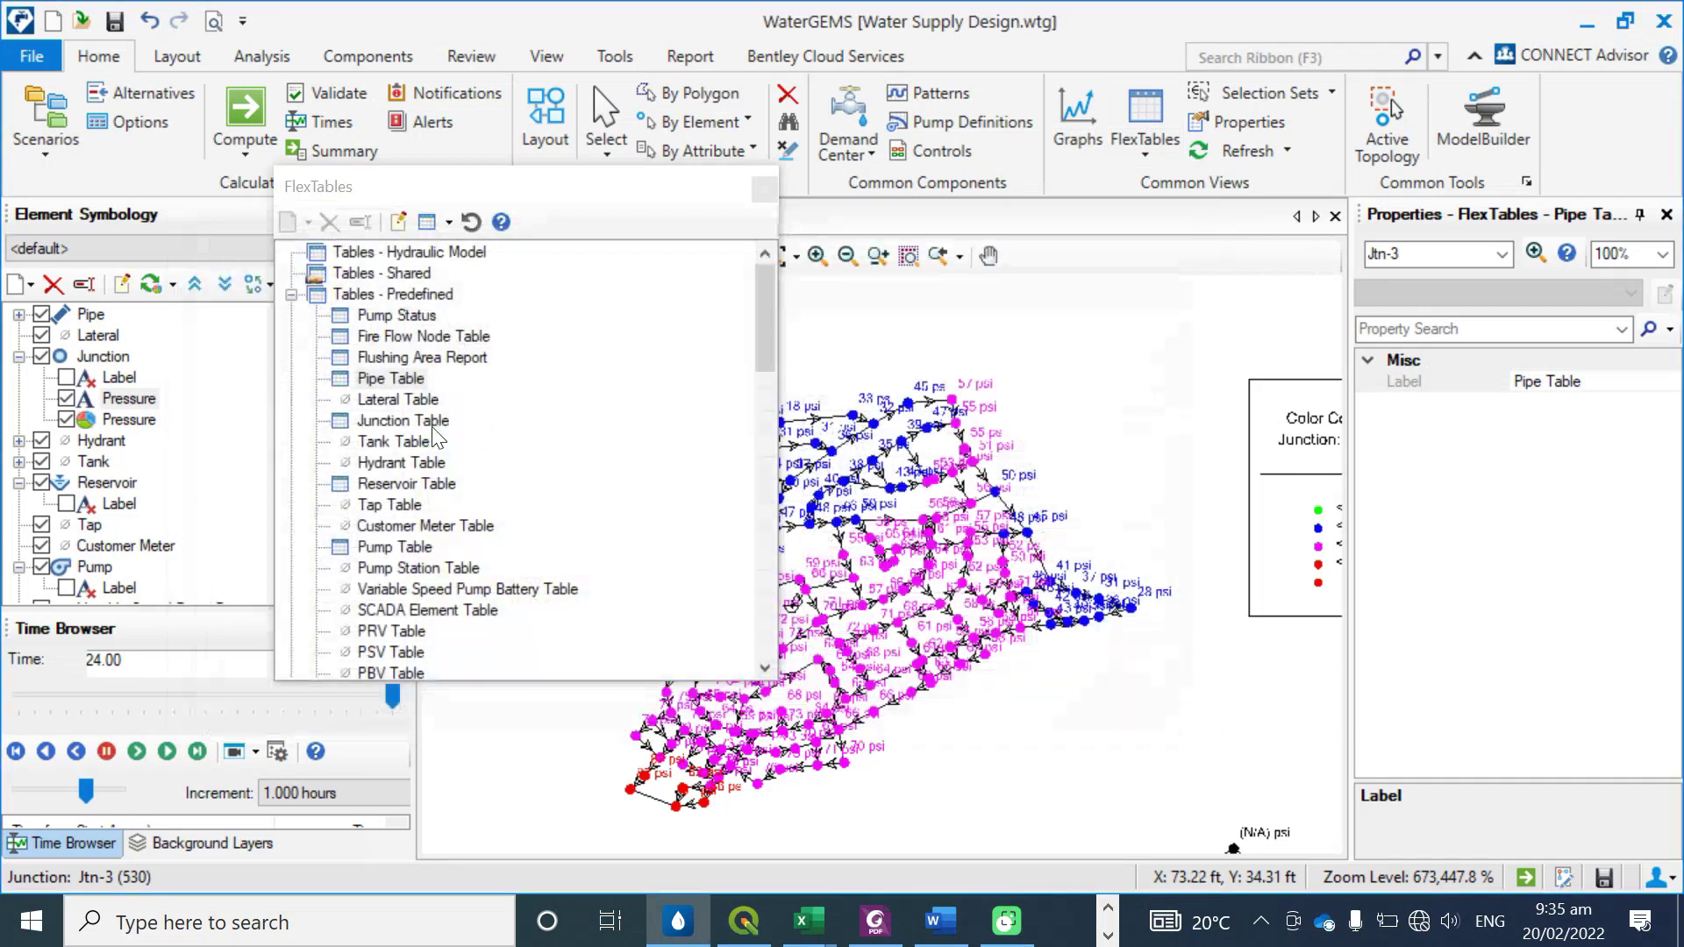
{"action": "double_click", "coordinate": [409, 421]}
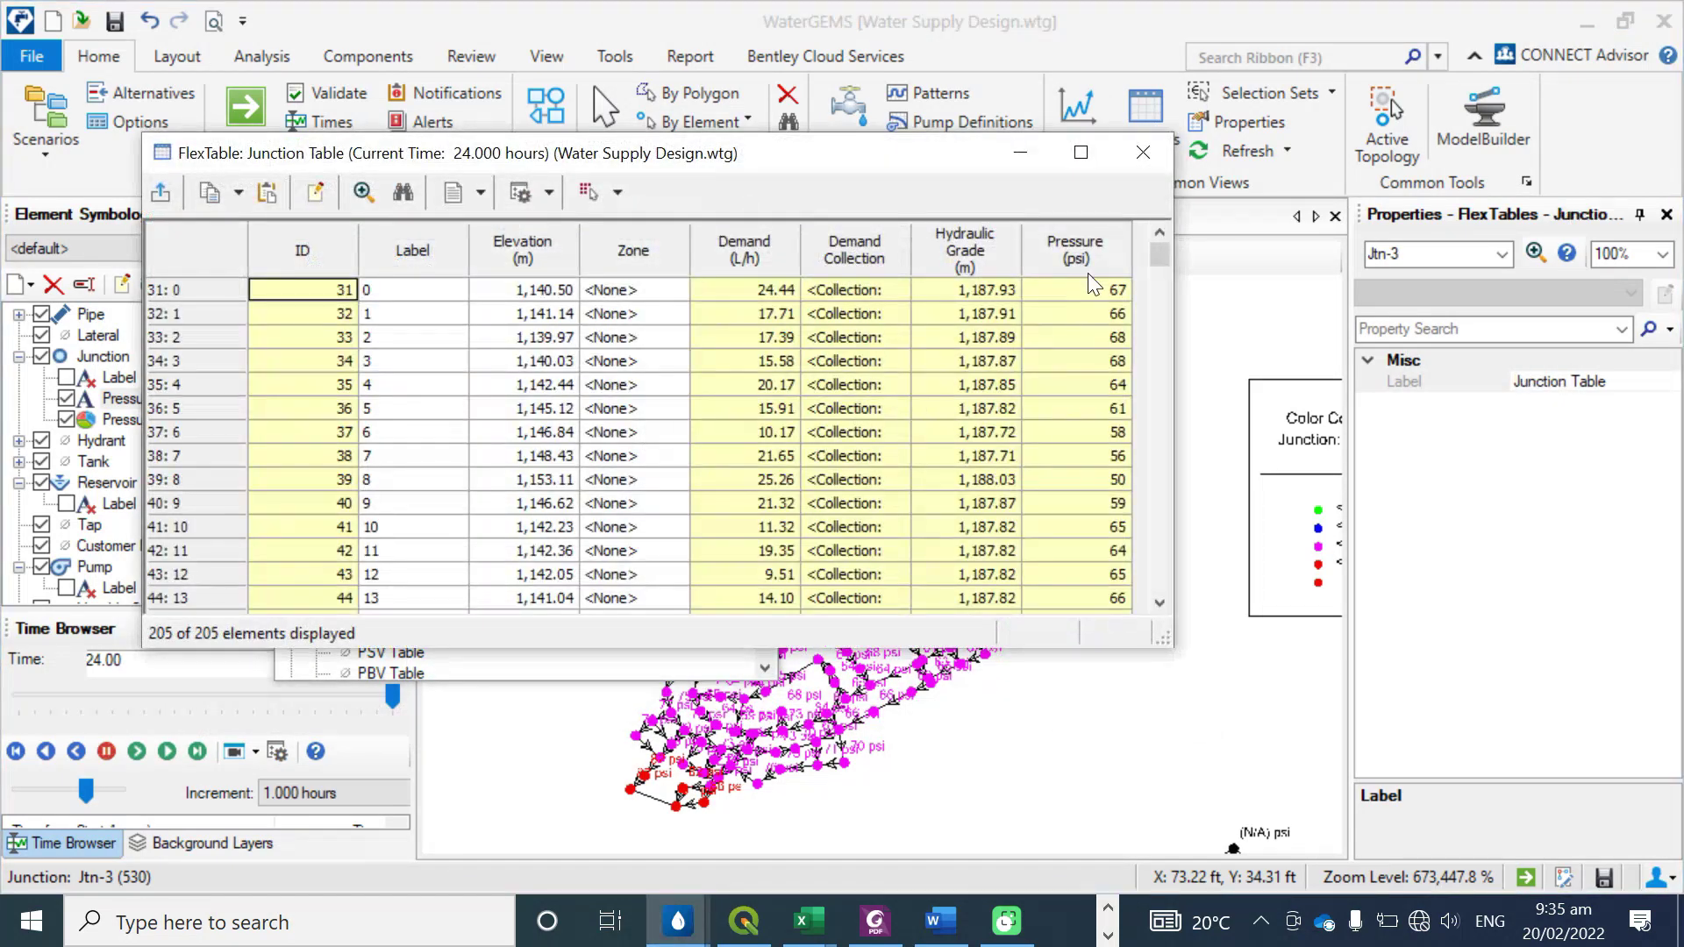
{"action": "left_click", "coordinate": [1141, 154]}
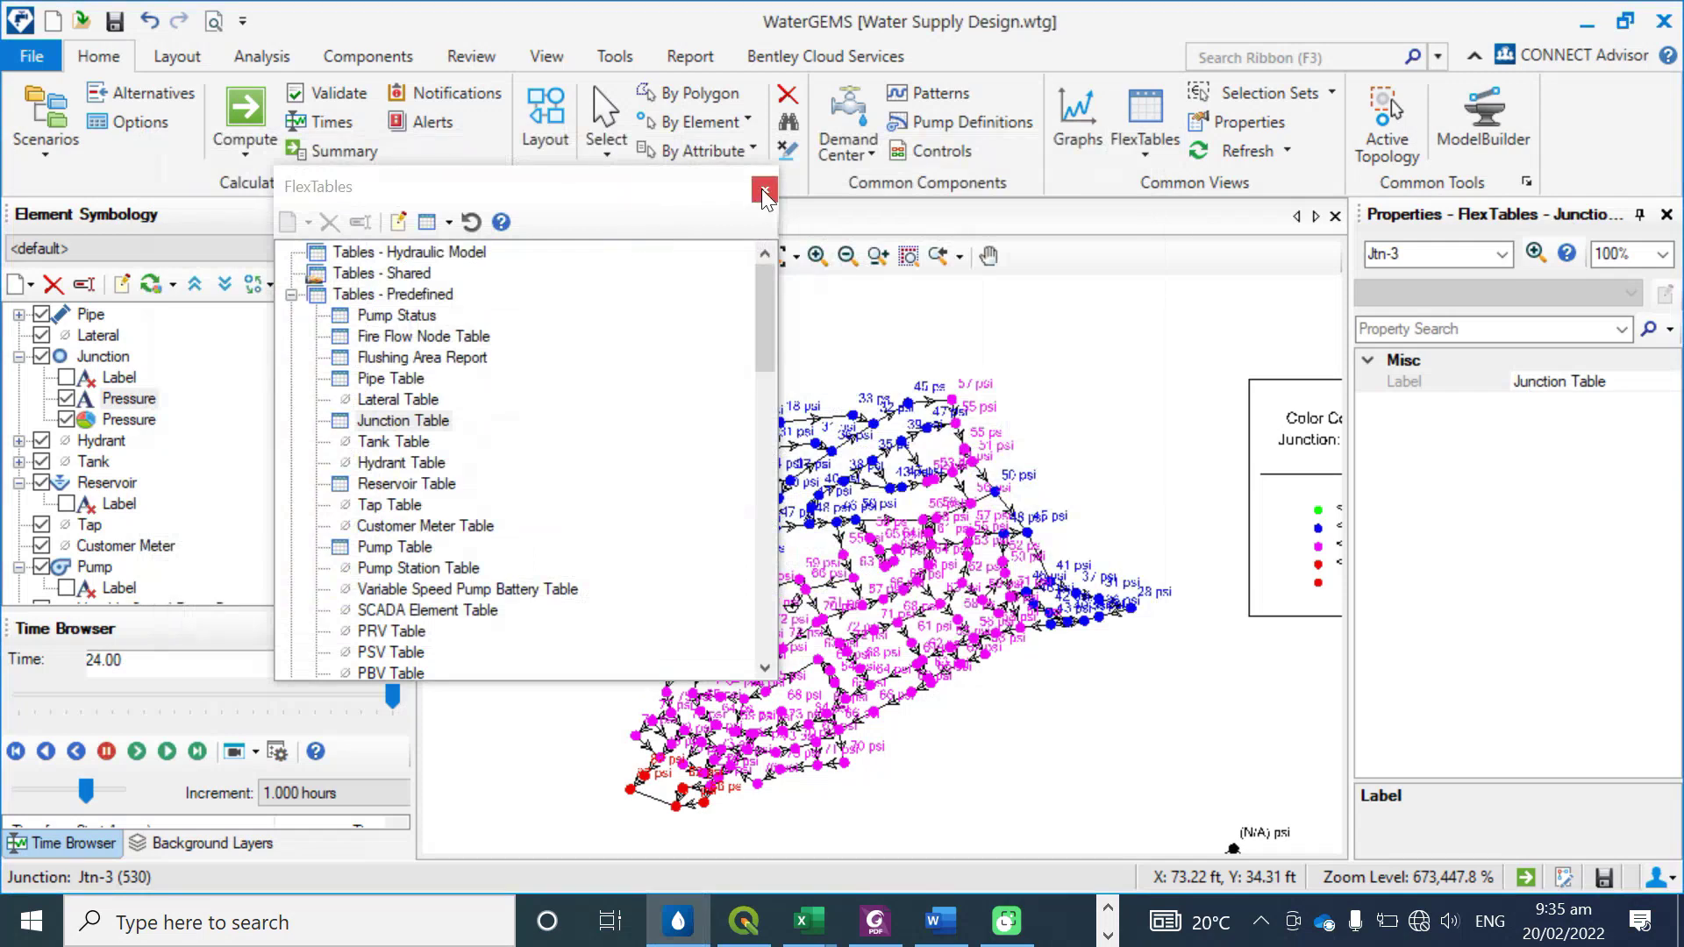
{"action": "left_click", "coordinate": [761, 190]}
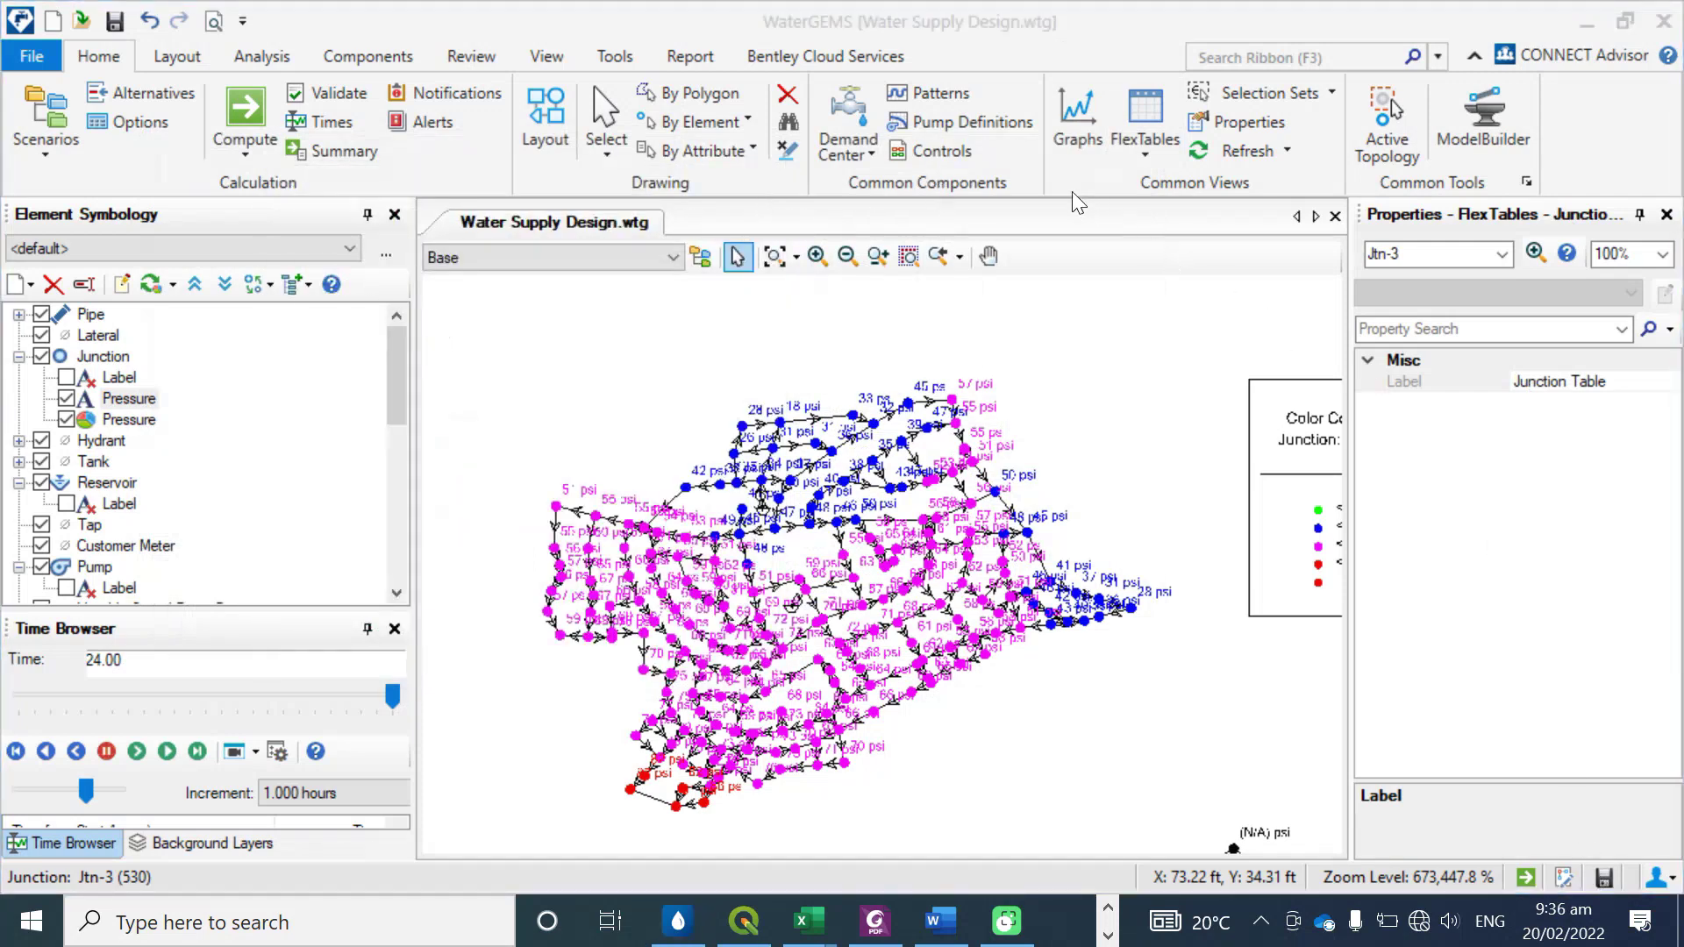
View the logical controls in the Controls manager and the import connections in ModelBuilder, closing each one
{"action": "left_click", "coordinate": [942, 150]}
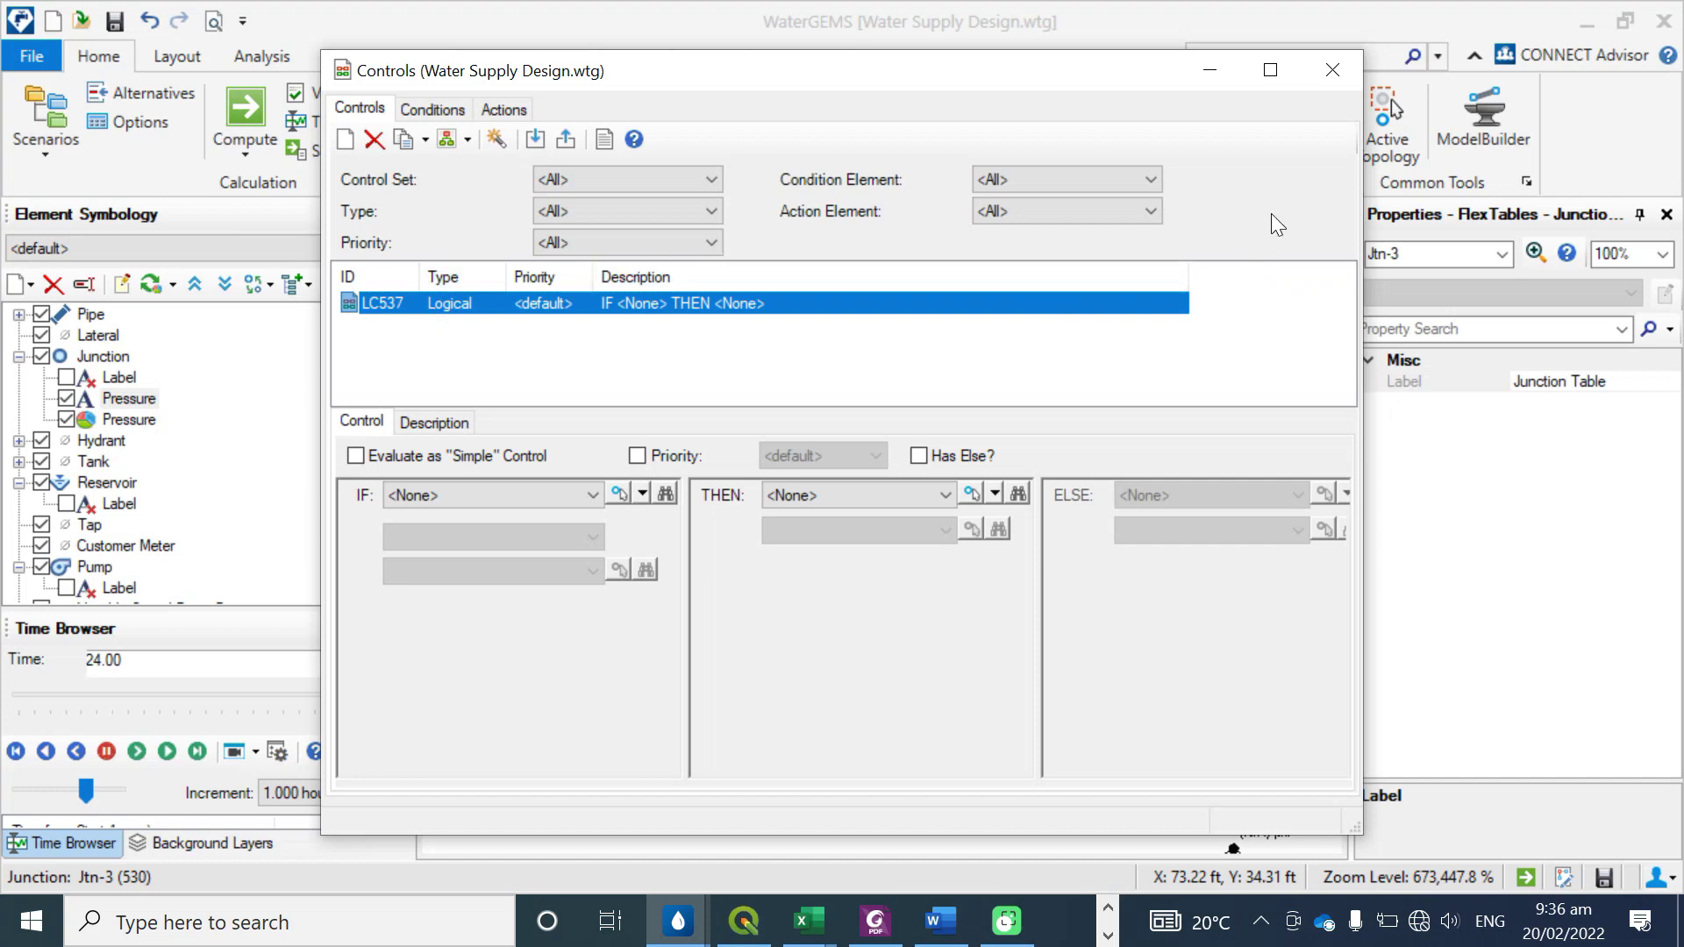
{"action": "left_click", "coordinate": [1338, 72]}
{"action": "left_click", "coordinate": [1460, 113]}
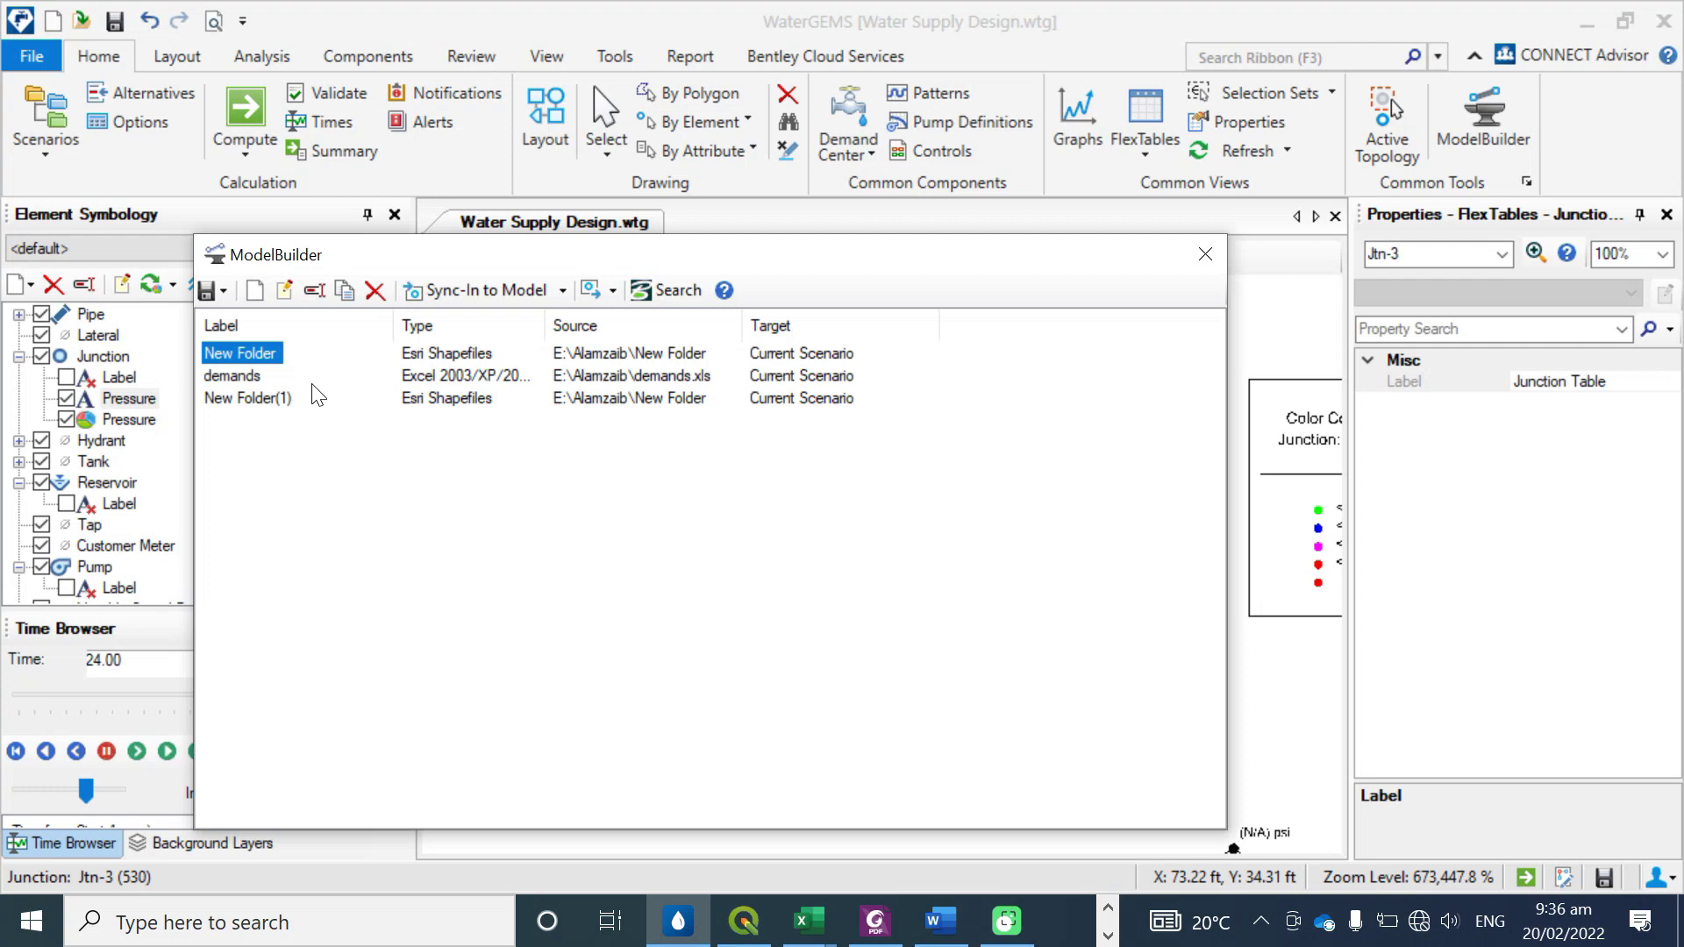
{"action": "left_click", "coordinate": [1203, 263]}
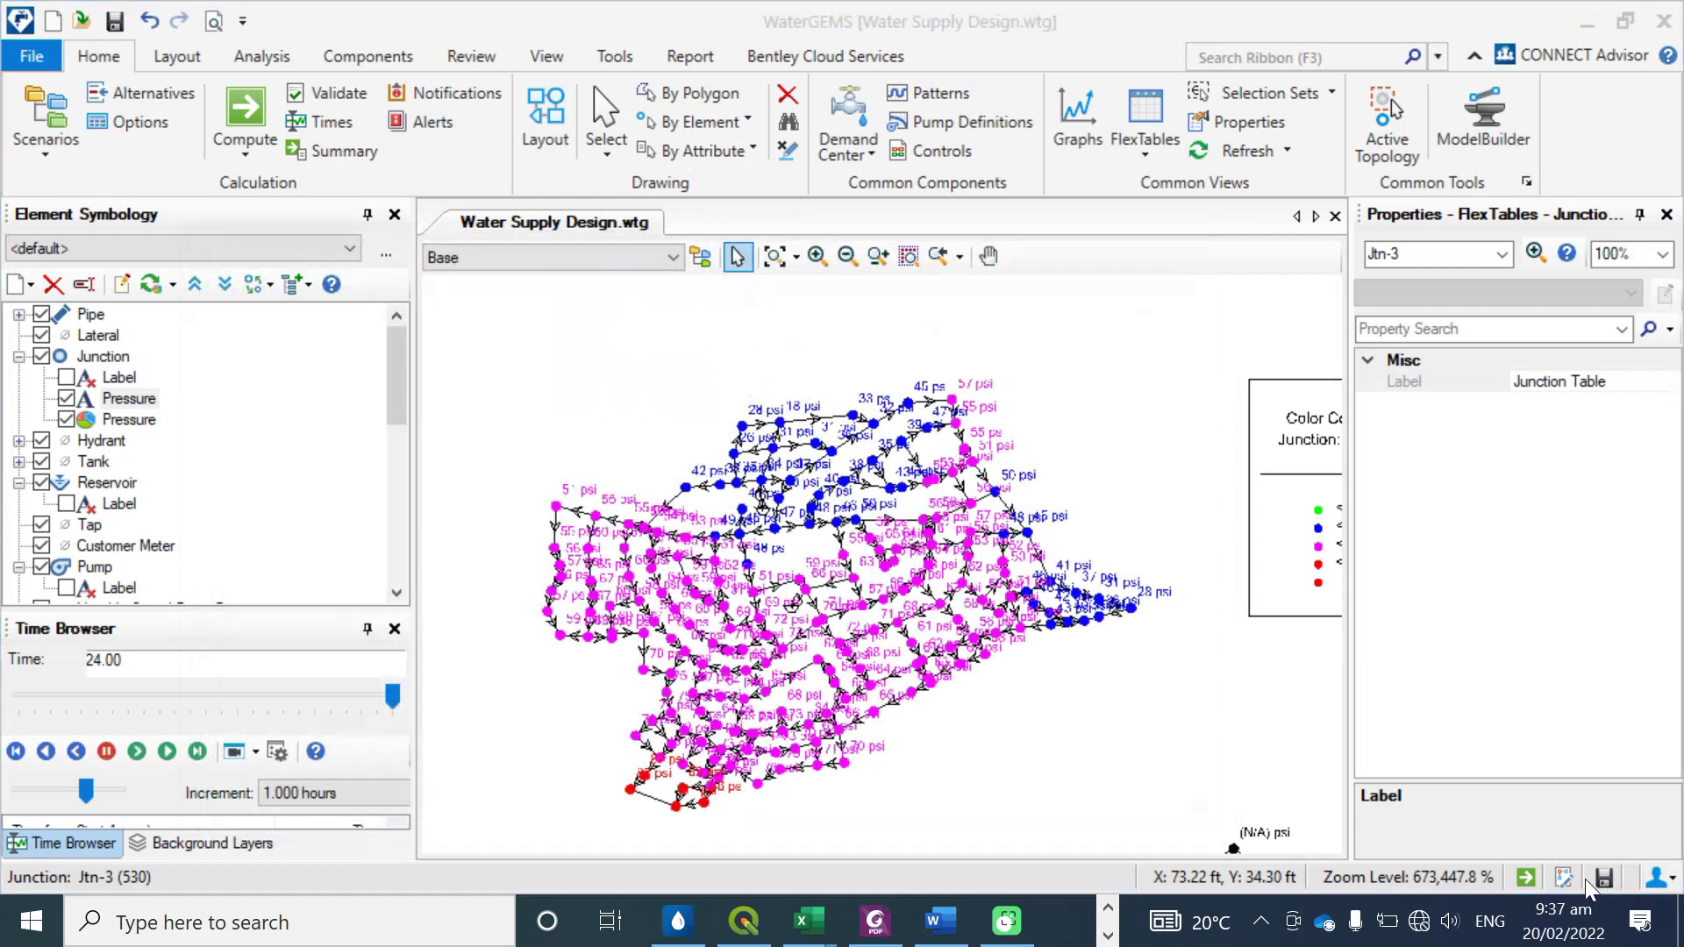
{"action": "left_click", "coordinate": [175, 56]}
{"action": "left_click", "coordinate": [261, 56]}
{"action": "left_click", "coordinate": [367, 56]}
{"action": "left_click", "coordinate": [471, 56]}
{"action": "left_click", "coordinate": [548, 57]}
{"action": "left_click", "coordinate": [615, 57]}
{"action": "left_click", "coordinate": [690, 56]}
{"action": "left_click", "coordinate": [632, 52]}
{"action": "left_click", "coordinate": [561, 56]}
{"action": "left_click", "coordinate": [471, 56]}
{"action": "left_click", "coordinate": [368, 56]}
{"action": "left_click", "coordinate": [262, 56]}
{"action": "left_click", "coordinate": [176, 56]}
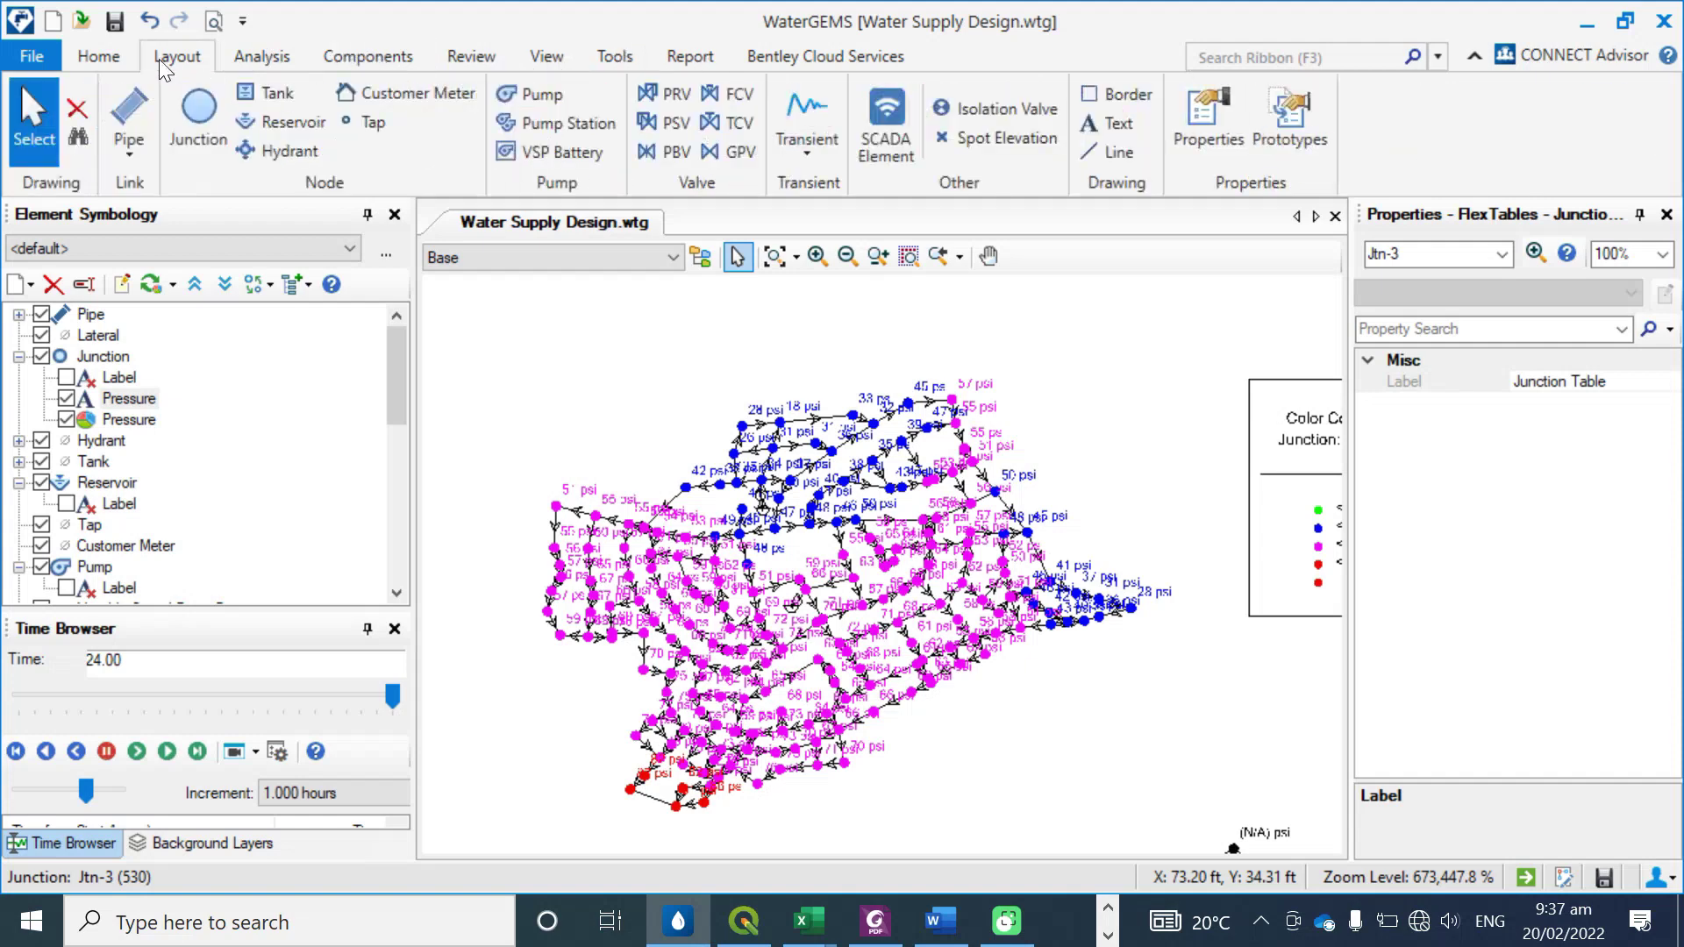
{"action": "left_click", "coordinate": [111, 58]}
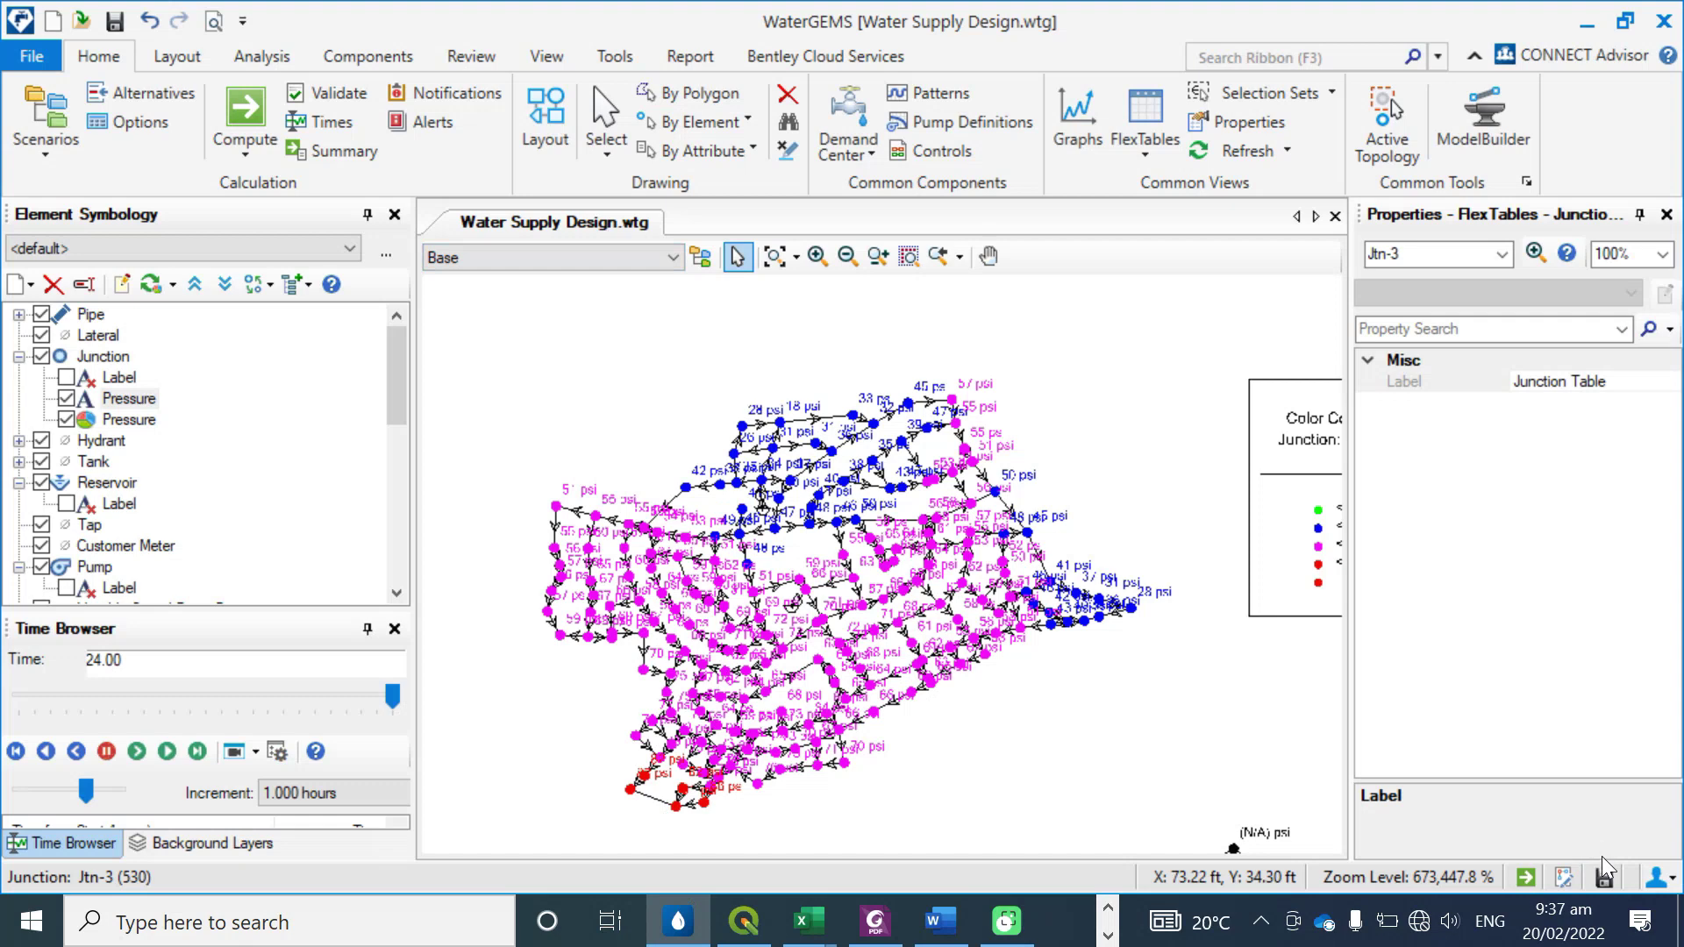
Switch to the GhaziCoat map in ArcGIS Pro and examine the layout of its pipe and junction network
{"action": "left_click", "coordinate": [1108, 911]}
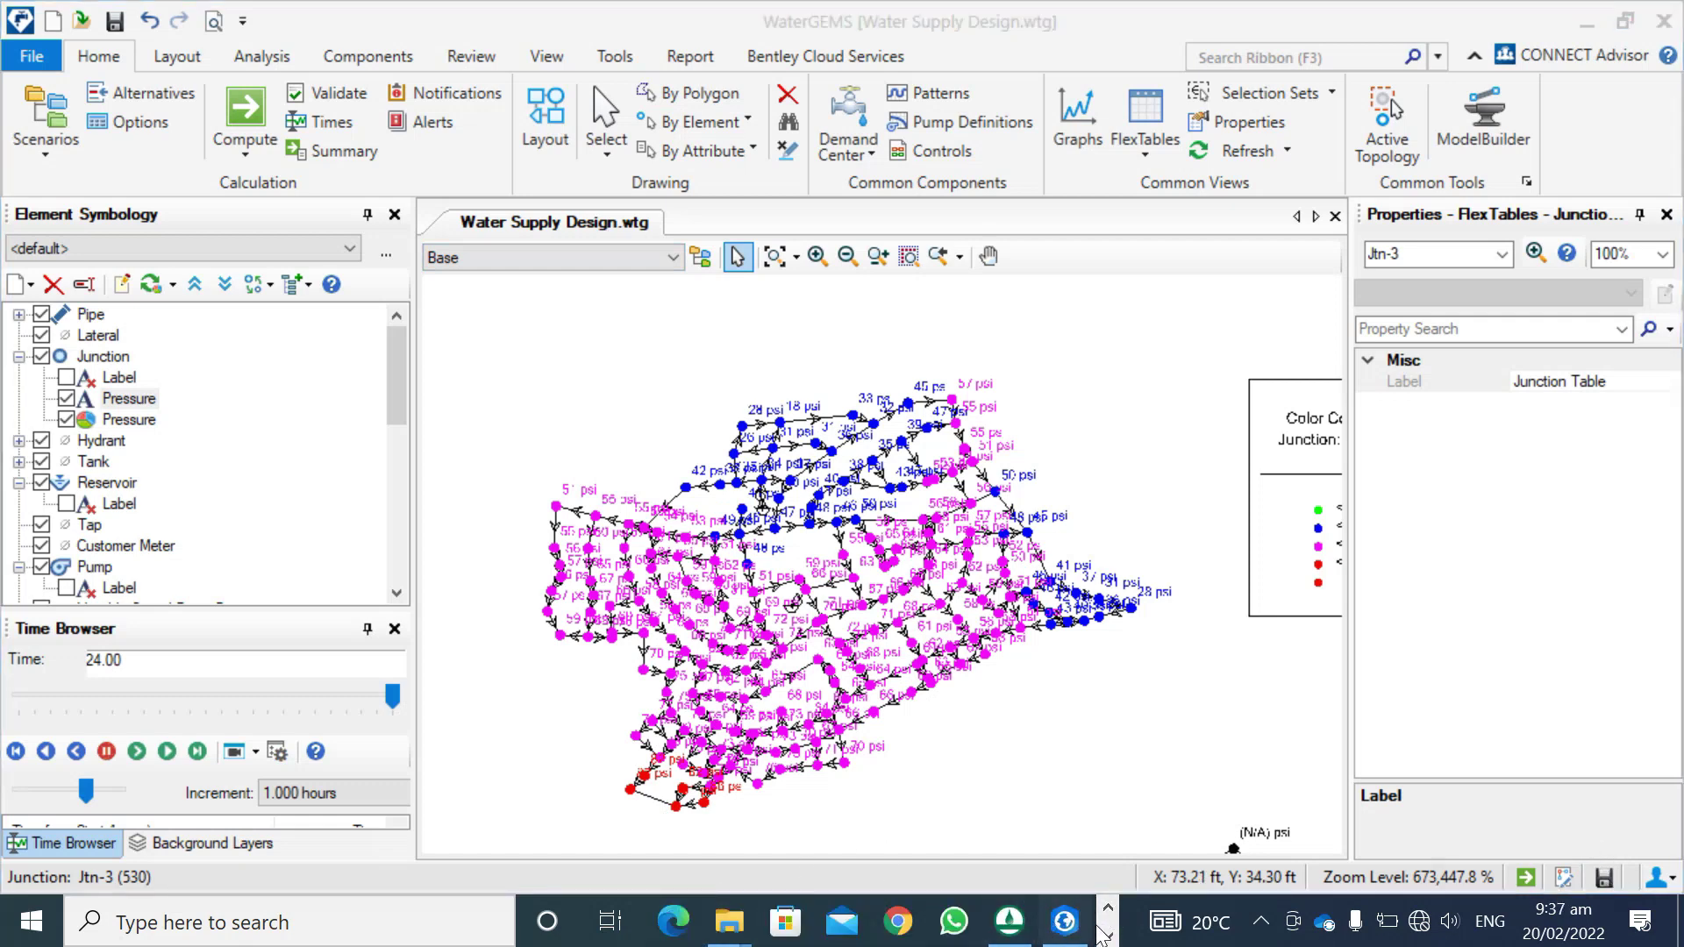
{"action": "left_click", "coordinate": [1065, 931]}
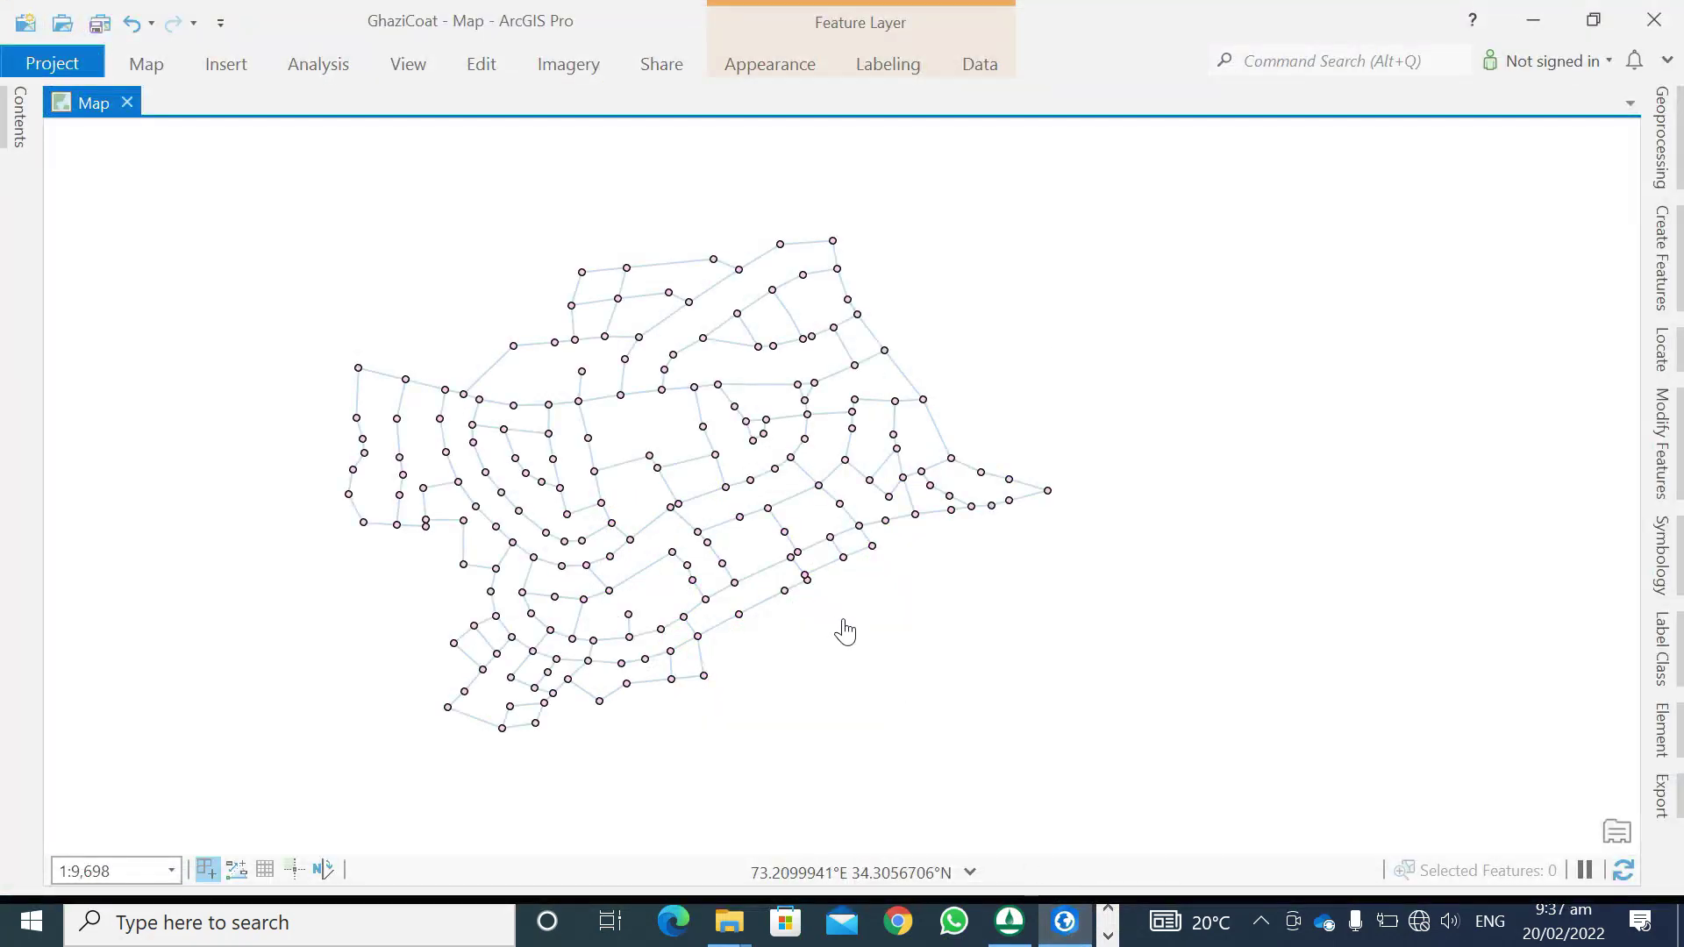
{"action": "scroll", "coordinate": [791, 618], "scroll_direction": "up", "scroll_amount": 2}
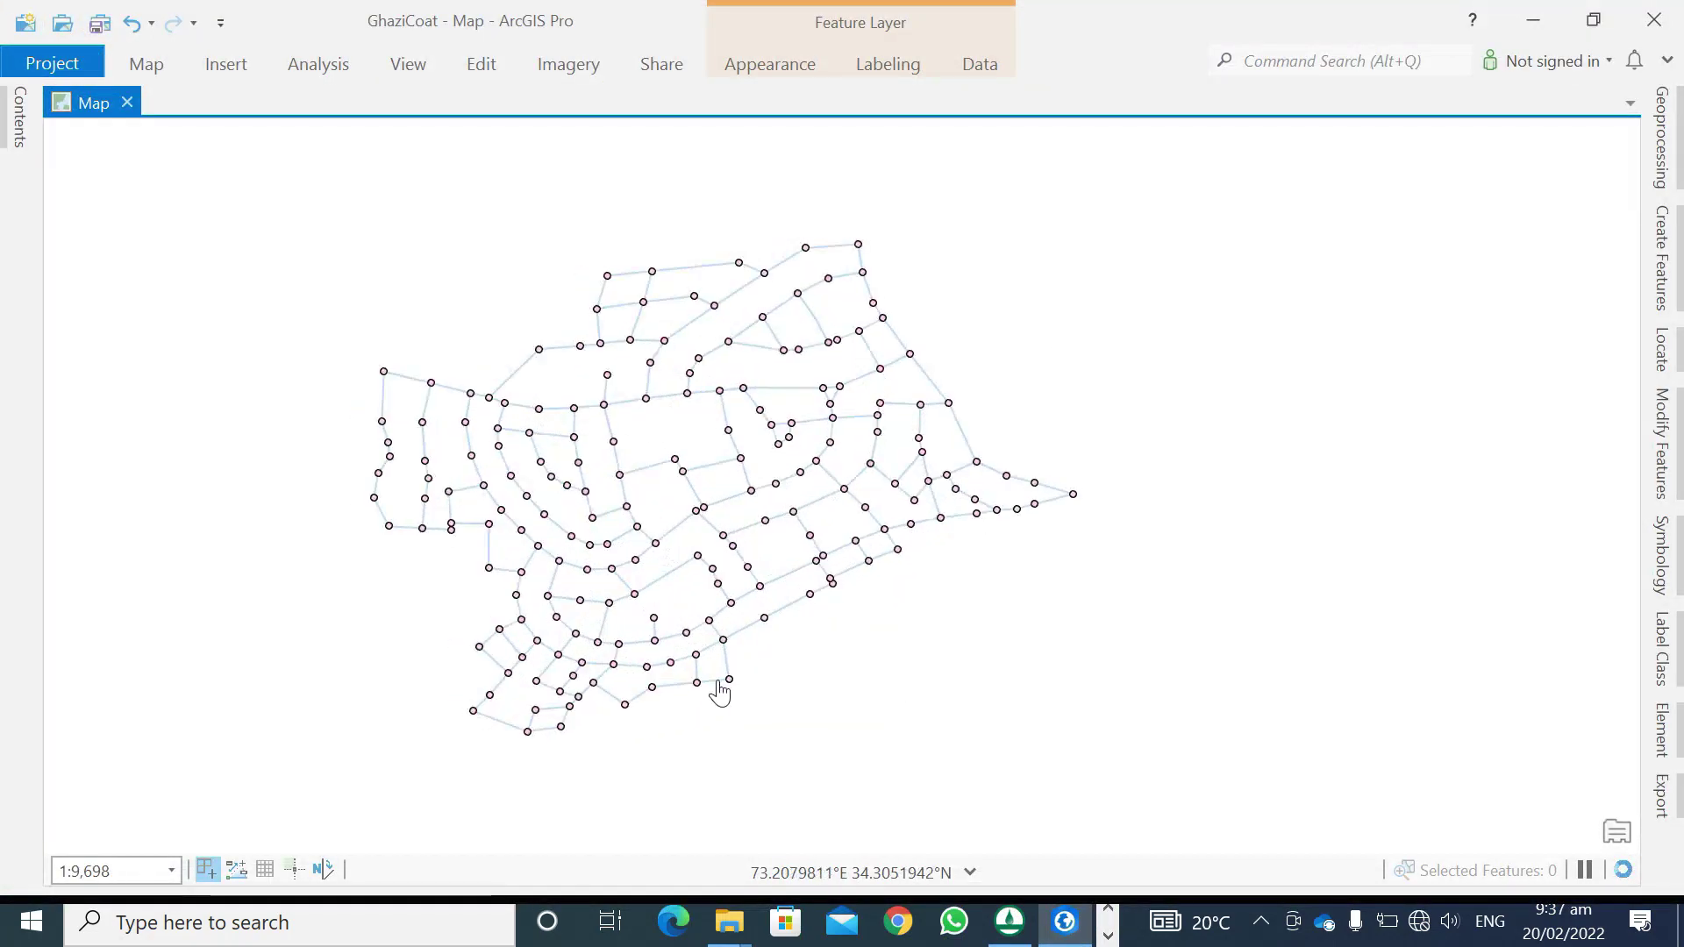
{"action": "scroll", "coordinate": [913, 225], "scroll_direction": "up", "scroll_amount": 2}
{"action": "scroll", "coordinate": [887, 459], "scroll_direction": "down", "scroll_amount": 4}
{"action": "left_click_drag", "start_coordinate": [997, 487], "coordinate": [902, 597]}
{"action": "scroll", "coordinate": [977, 431], "scroll_direction": "up", "scroll_amount": 3}
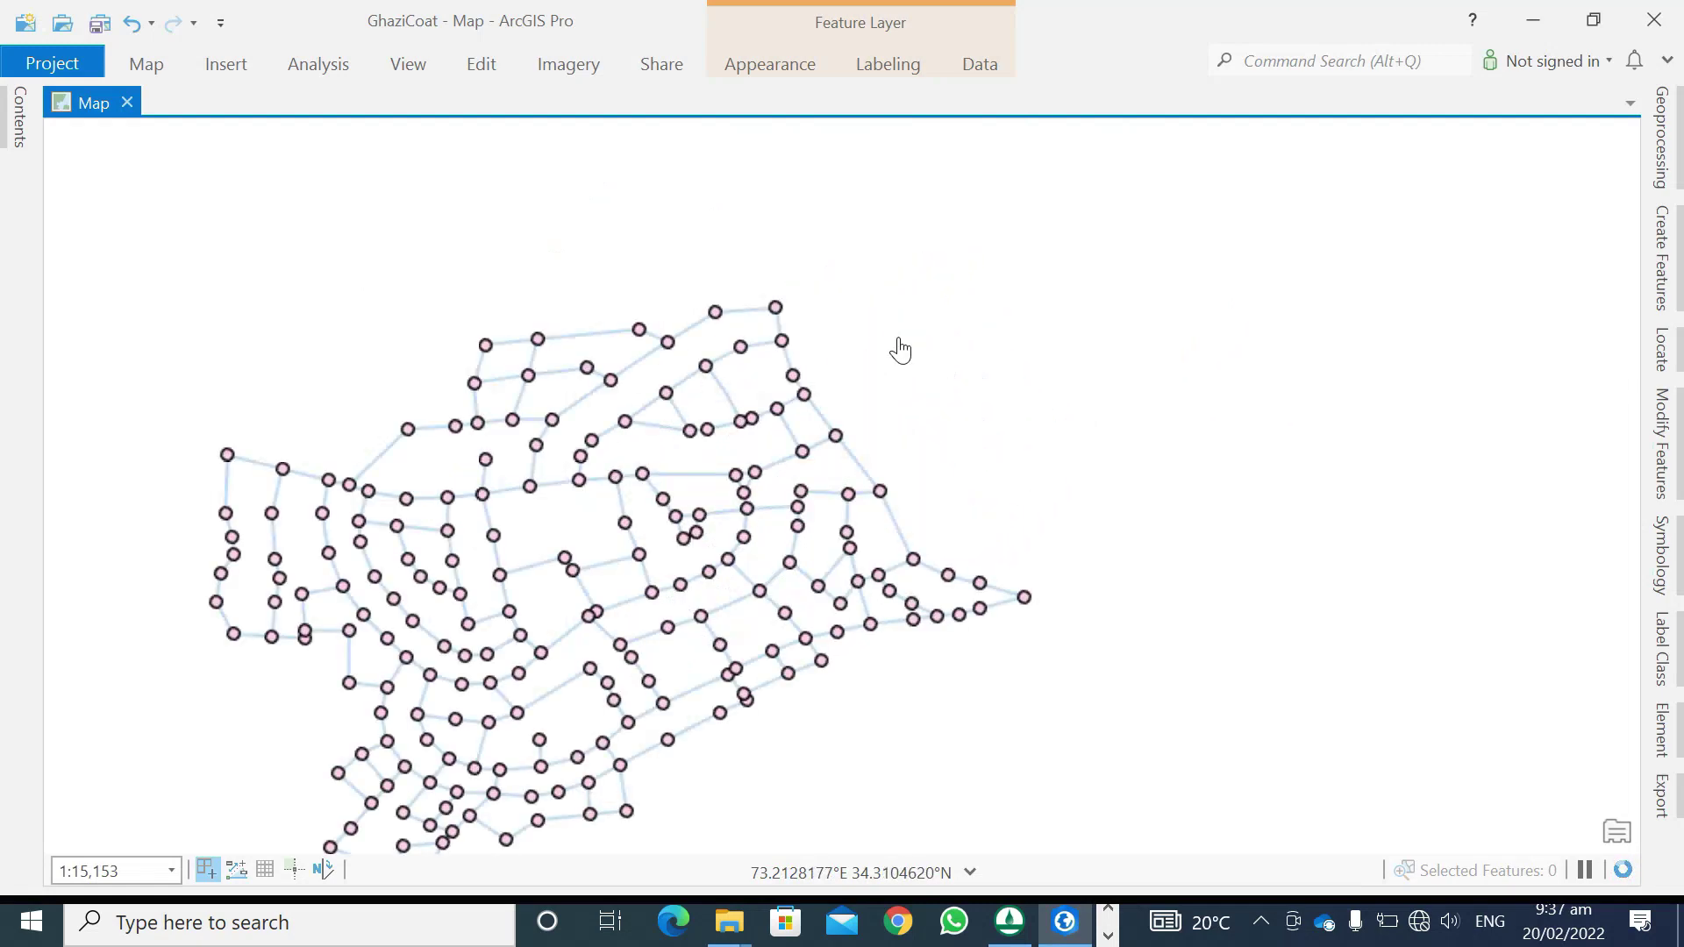
{"action": "scroll", "coordinate": [703, 296], "scroll_direction": "down", "scroll_amount": 2}
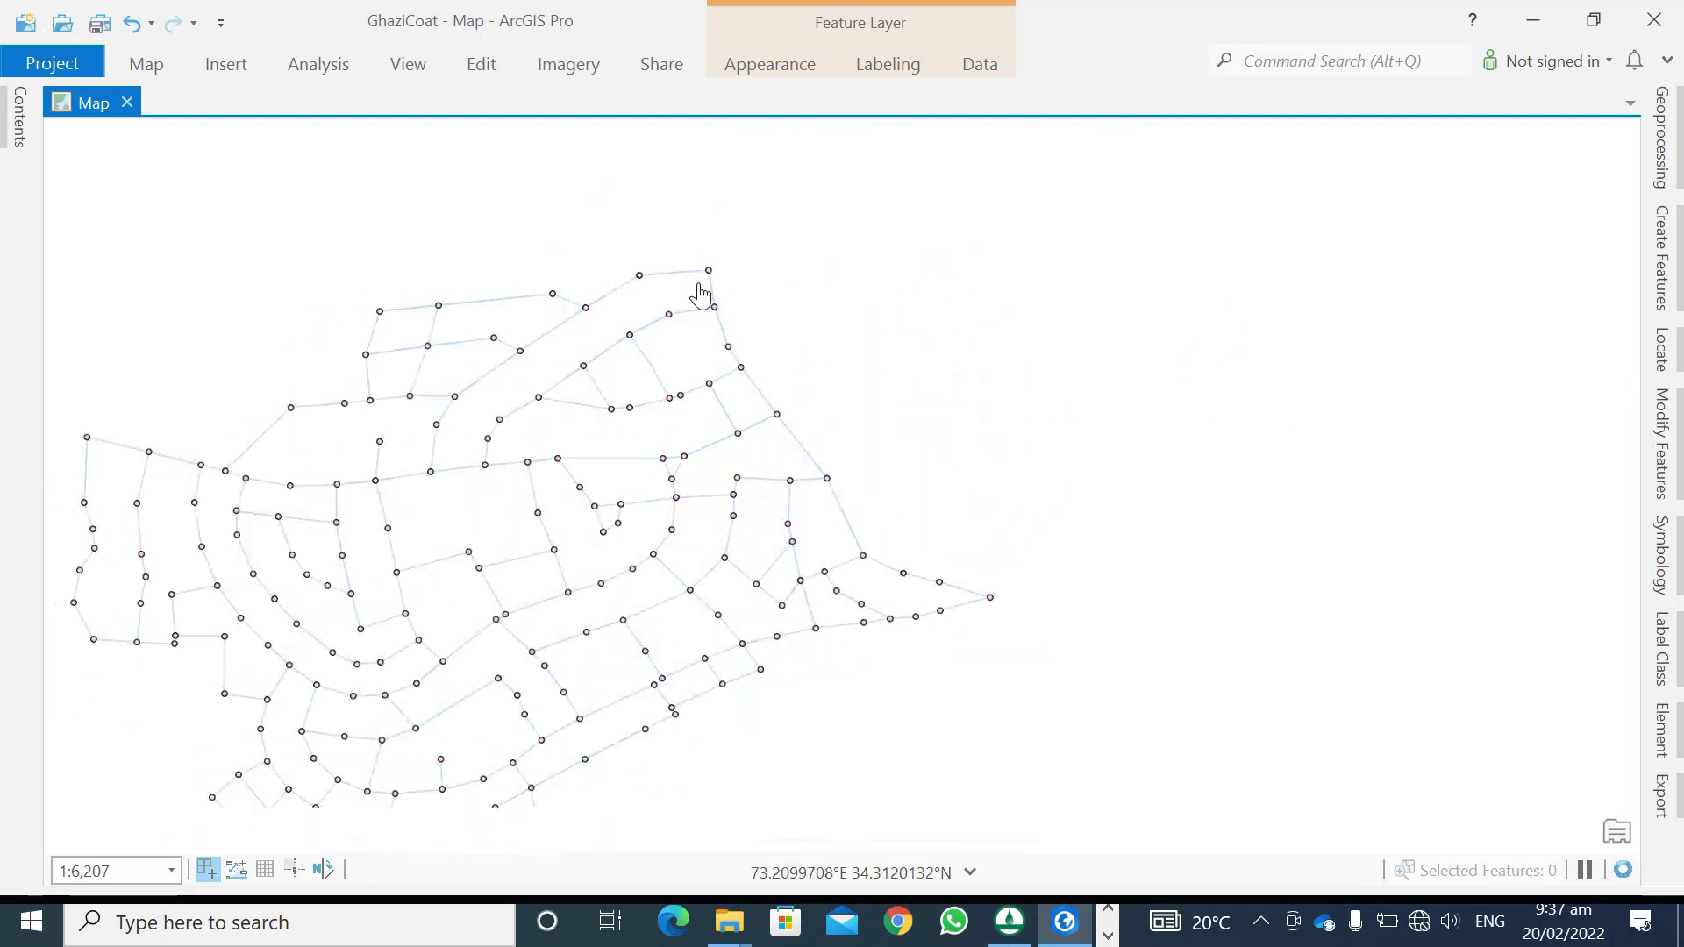
Show the Junction_Theisson_Clip and Study Area layers, toggling the clipped polygons off and on to compare them with the study area
{"action": "left_click", "coordinate": [19, 116]}
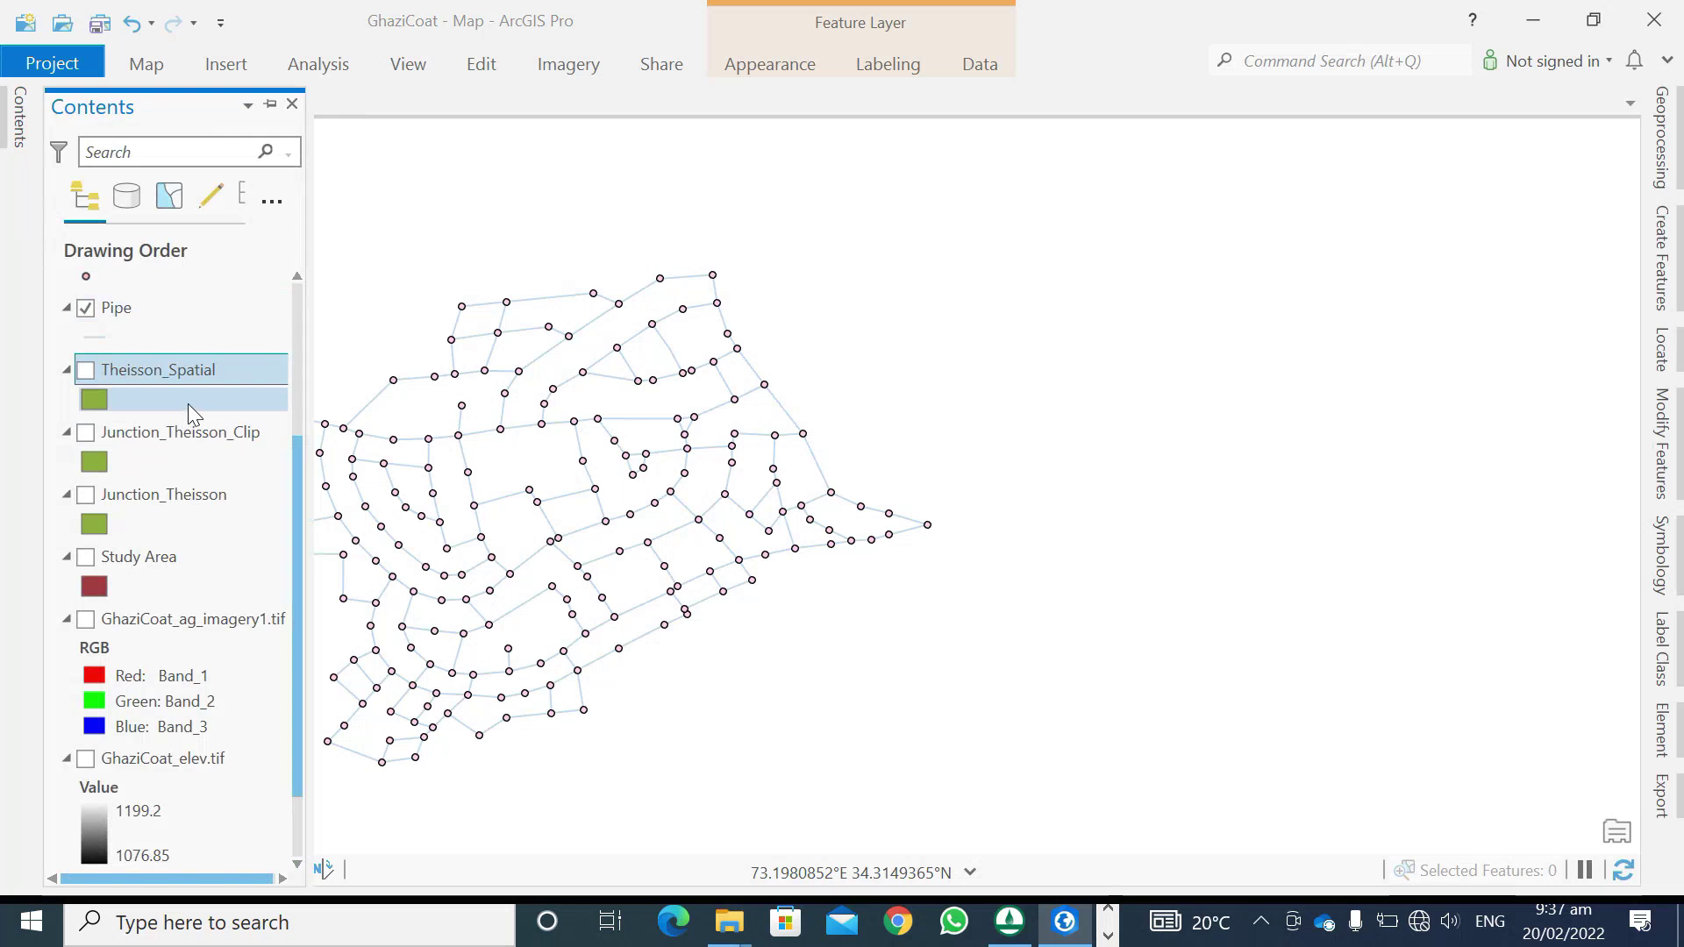
{"action": "left_click", "coordinate": [85, 431]}
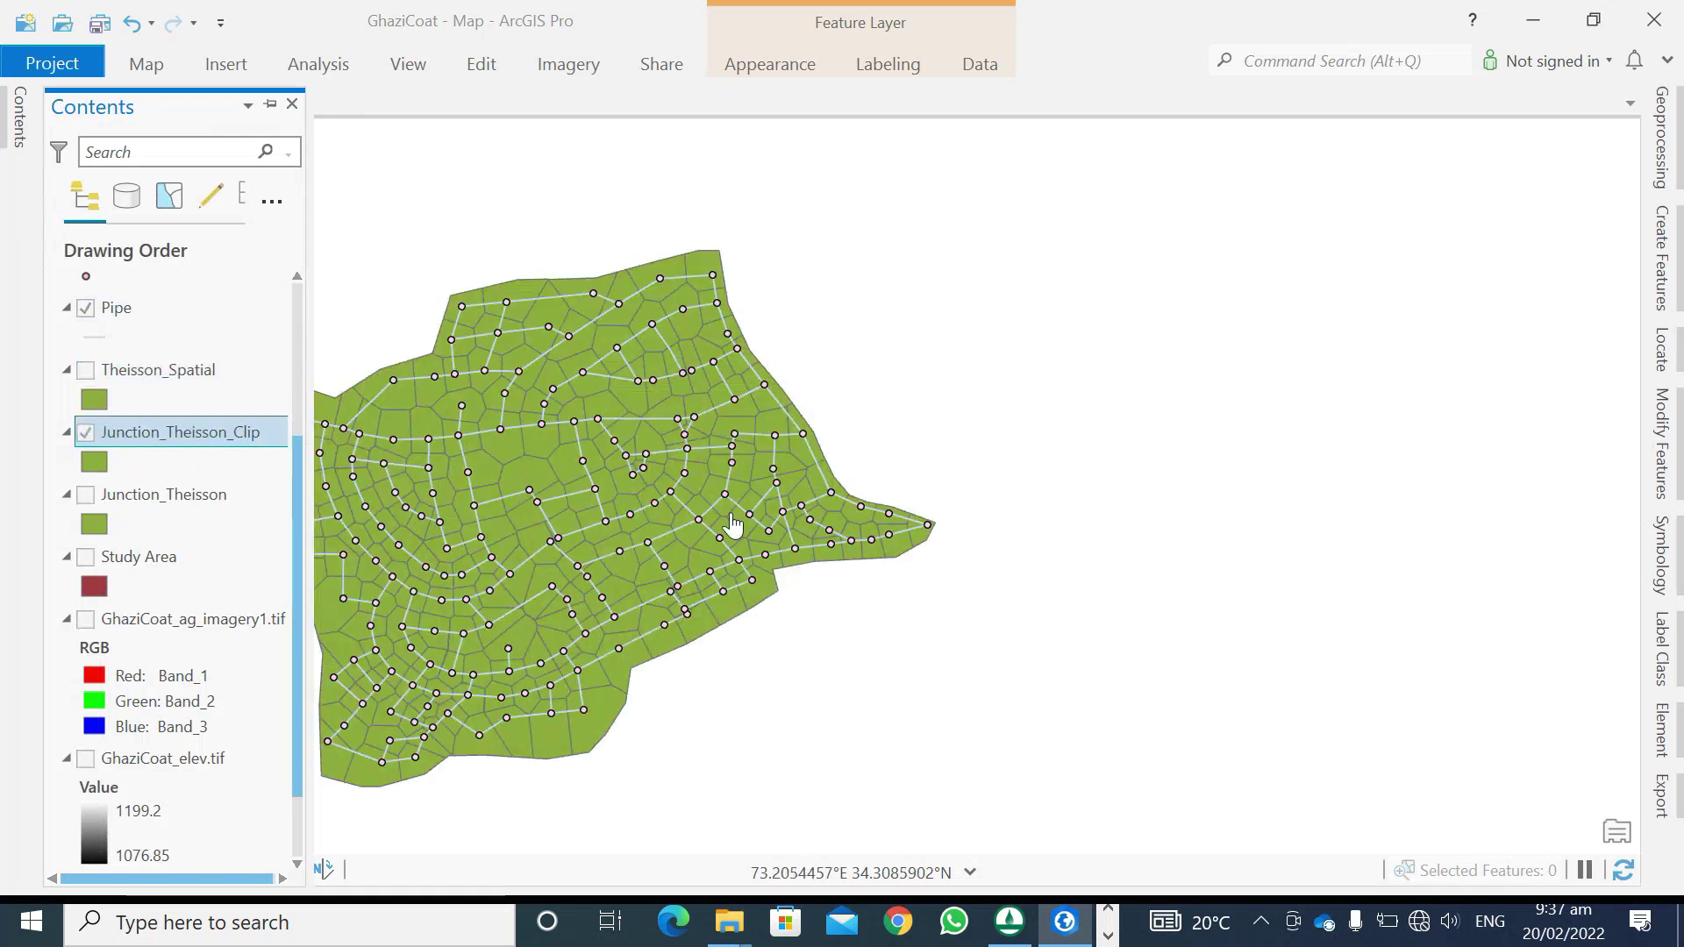
{"action": "left_click_drag", "start_coordinate": [967, 414], "coordinate": [1281, 387]}
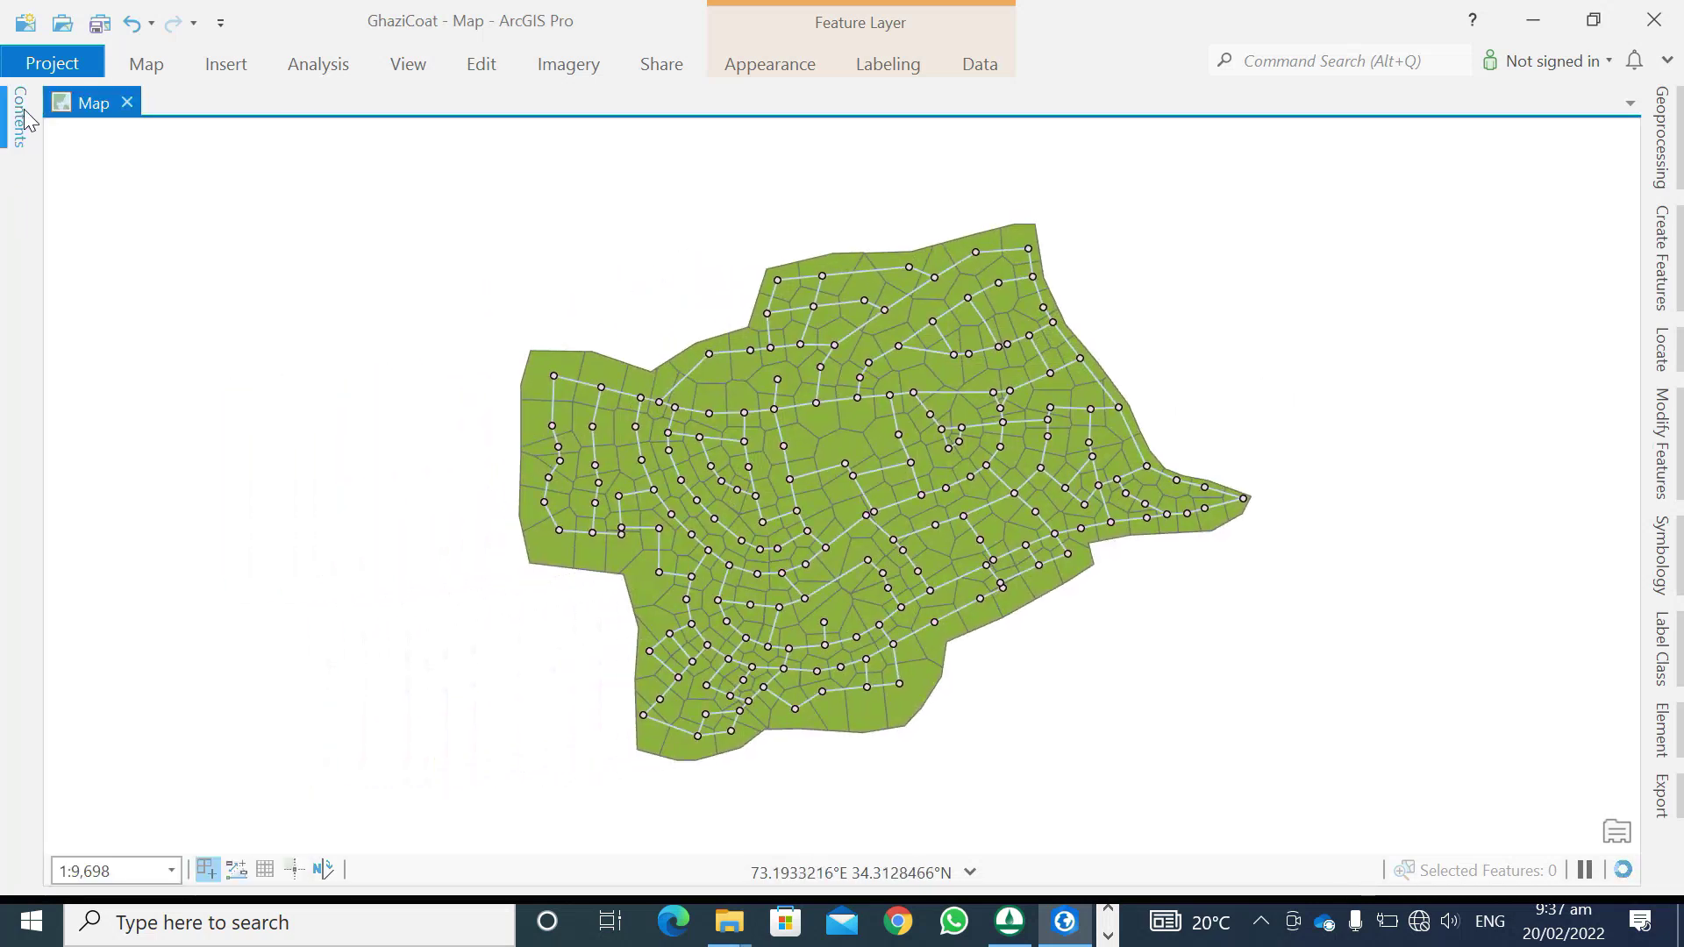
{"action": "left_click", "coordinate": [21, 121]}
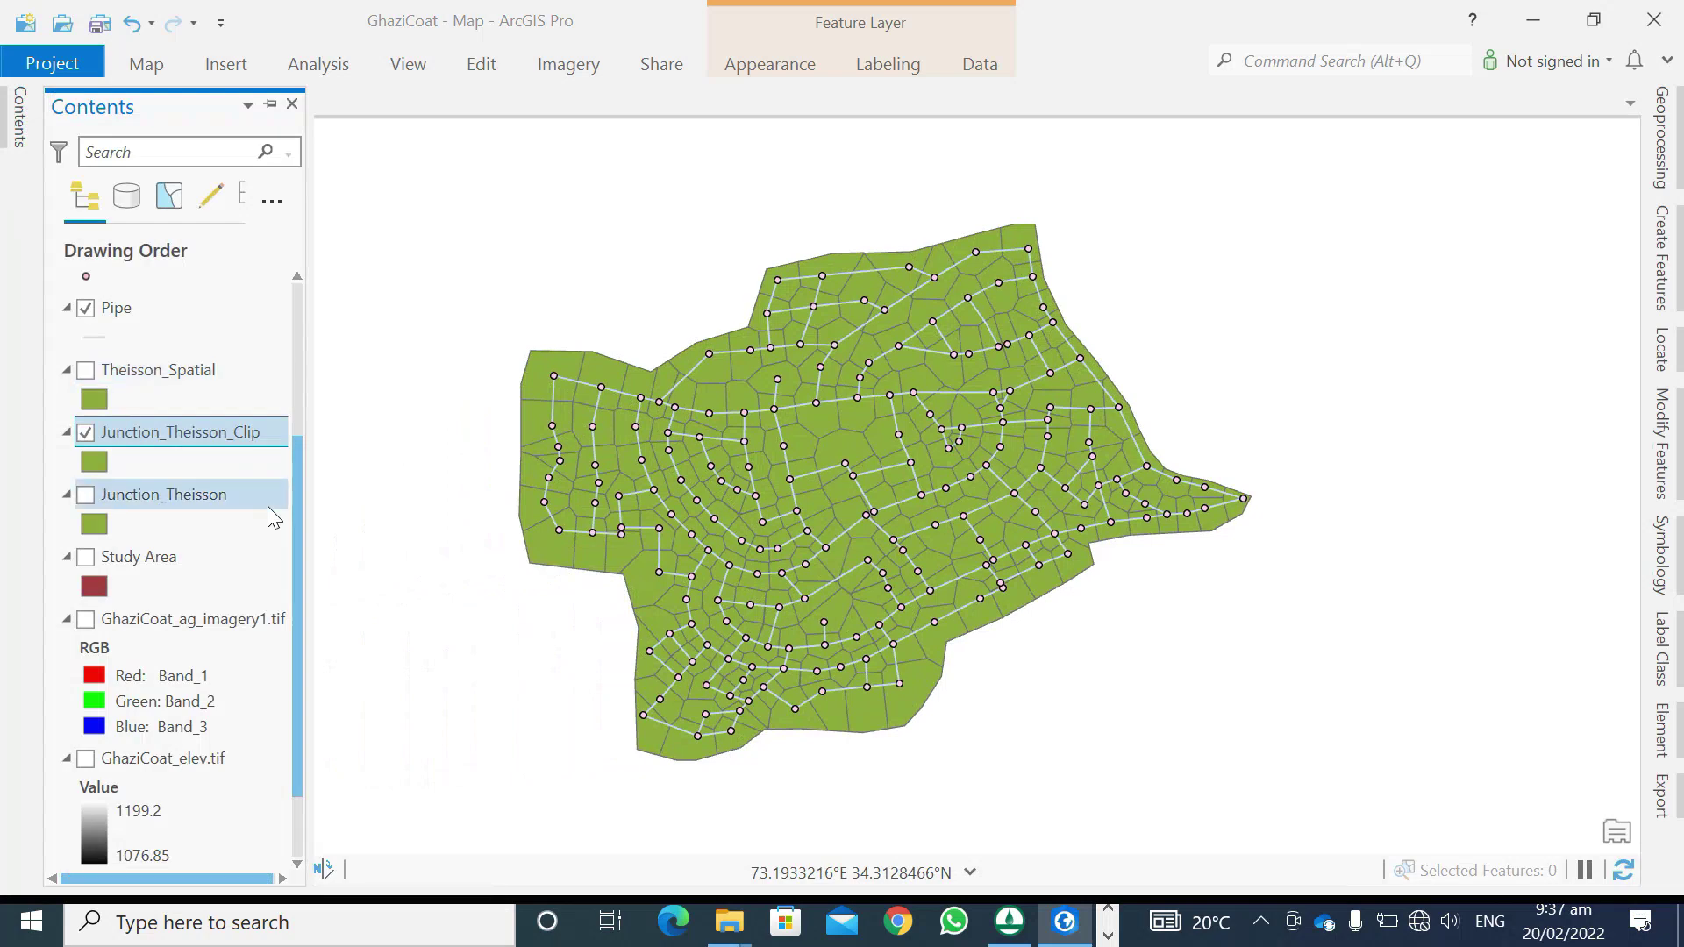
{"action": "left_click", "coordinate": [88, 558]}
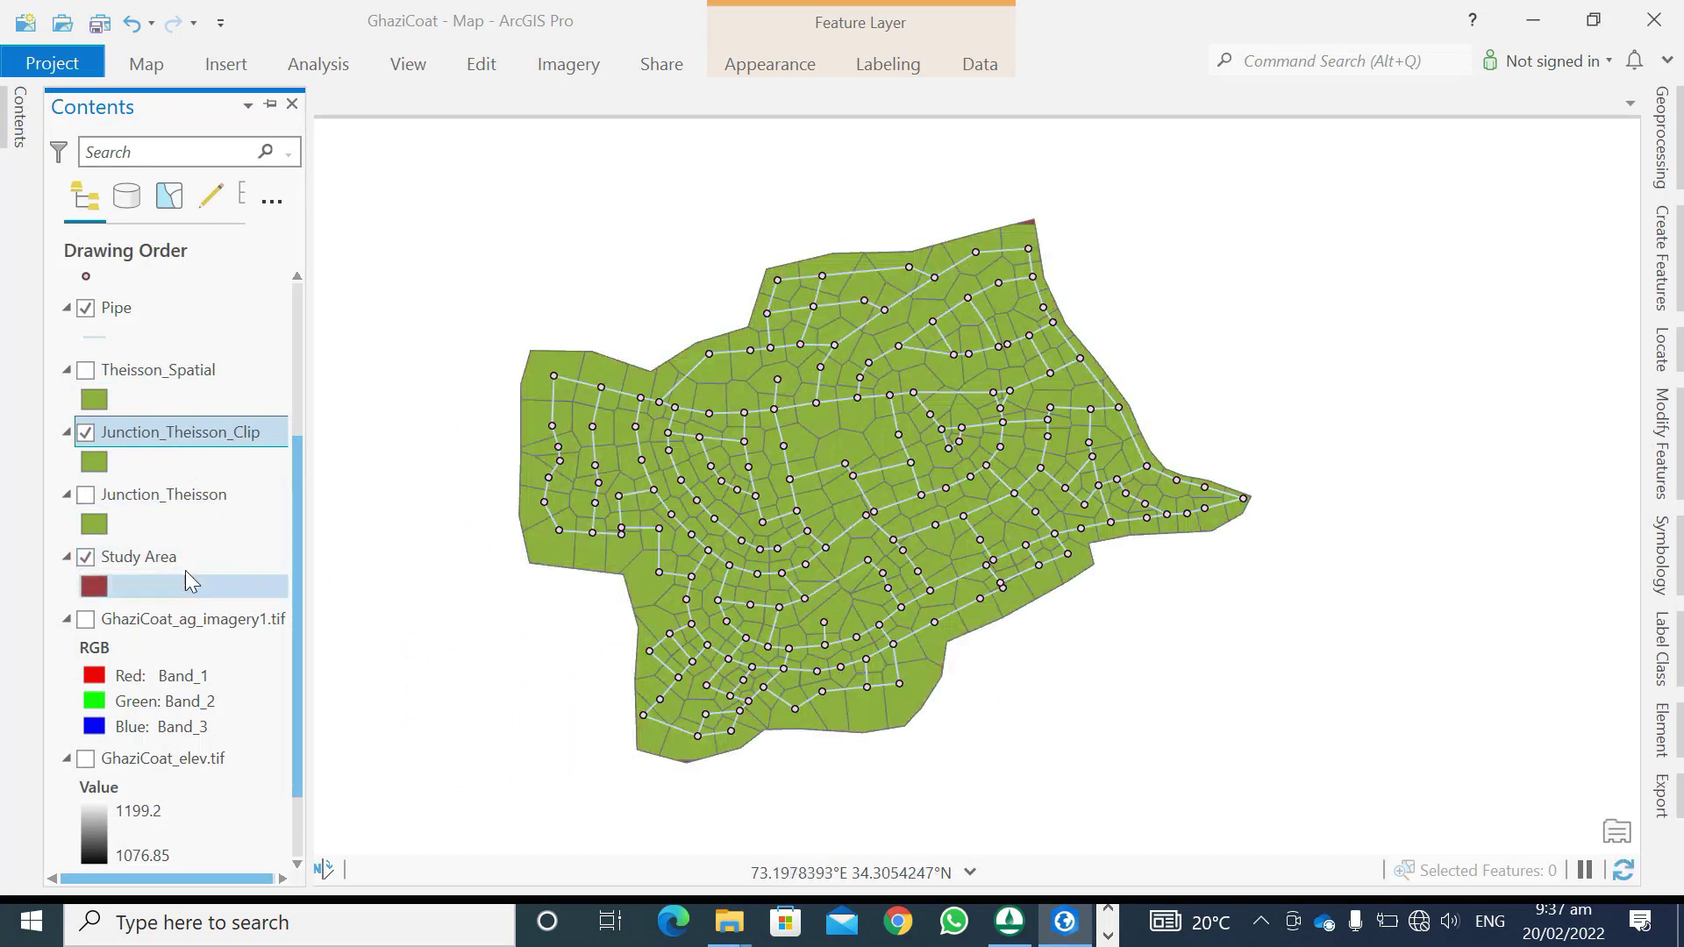
{"action": "left_click", "coordinate": [86, 433]}
{"action": "left_click", "coordinate": [85, 433]}
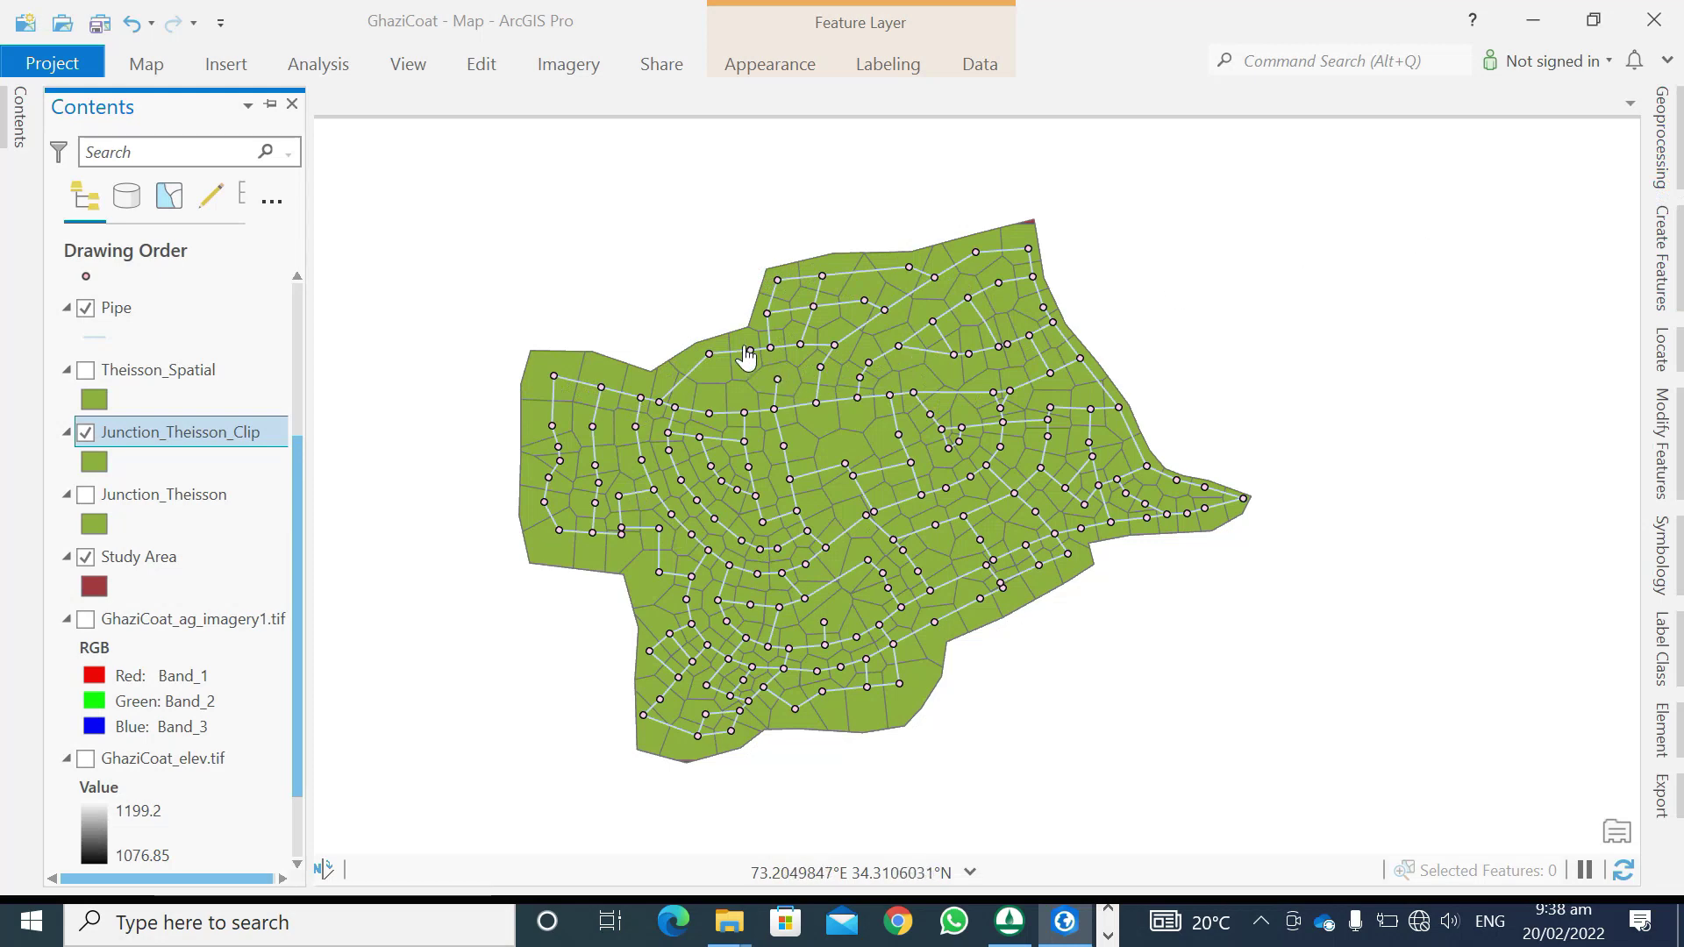
{"action": "right_click", "coordinate": [143, 430]}
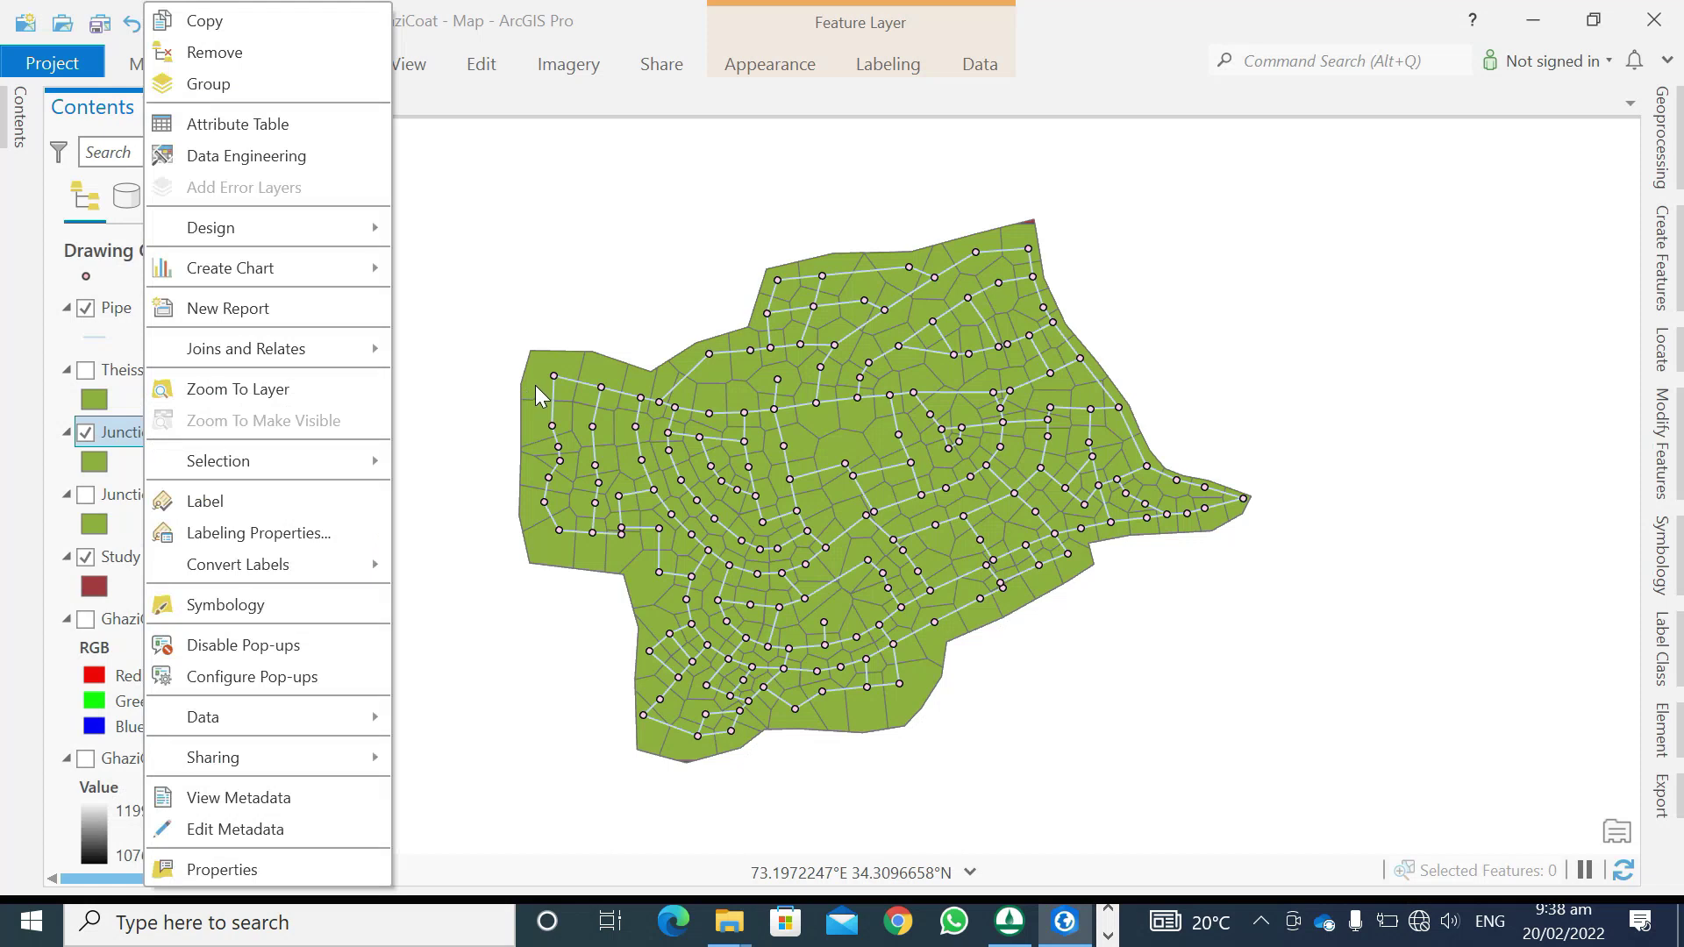
{"action": "left_click", "coordinate": [449, 386]}
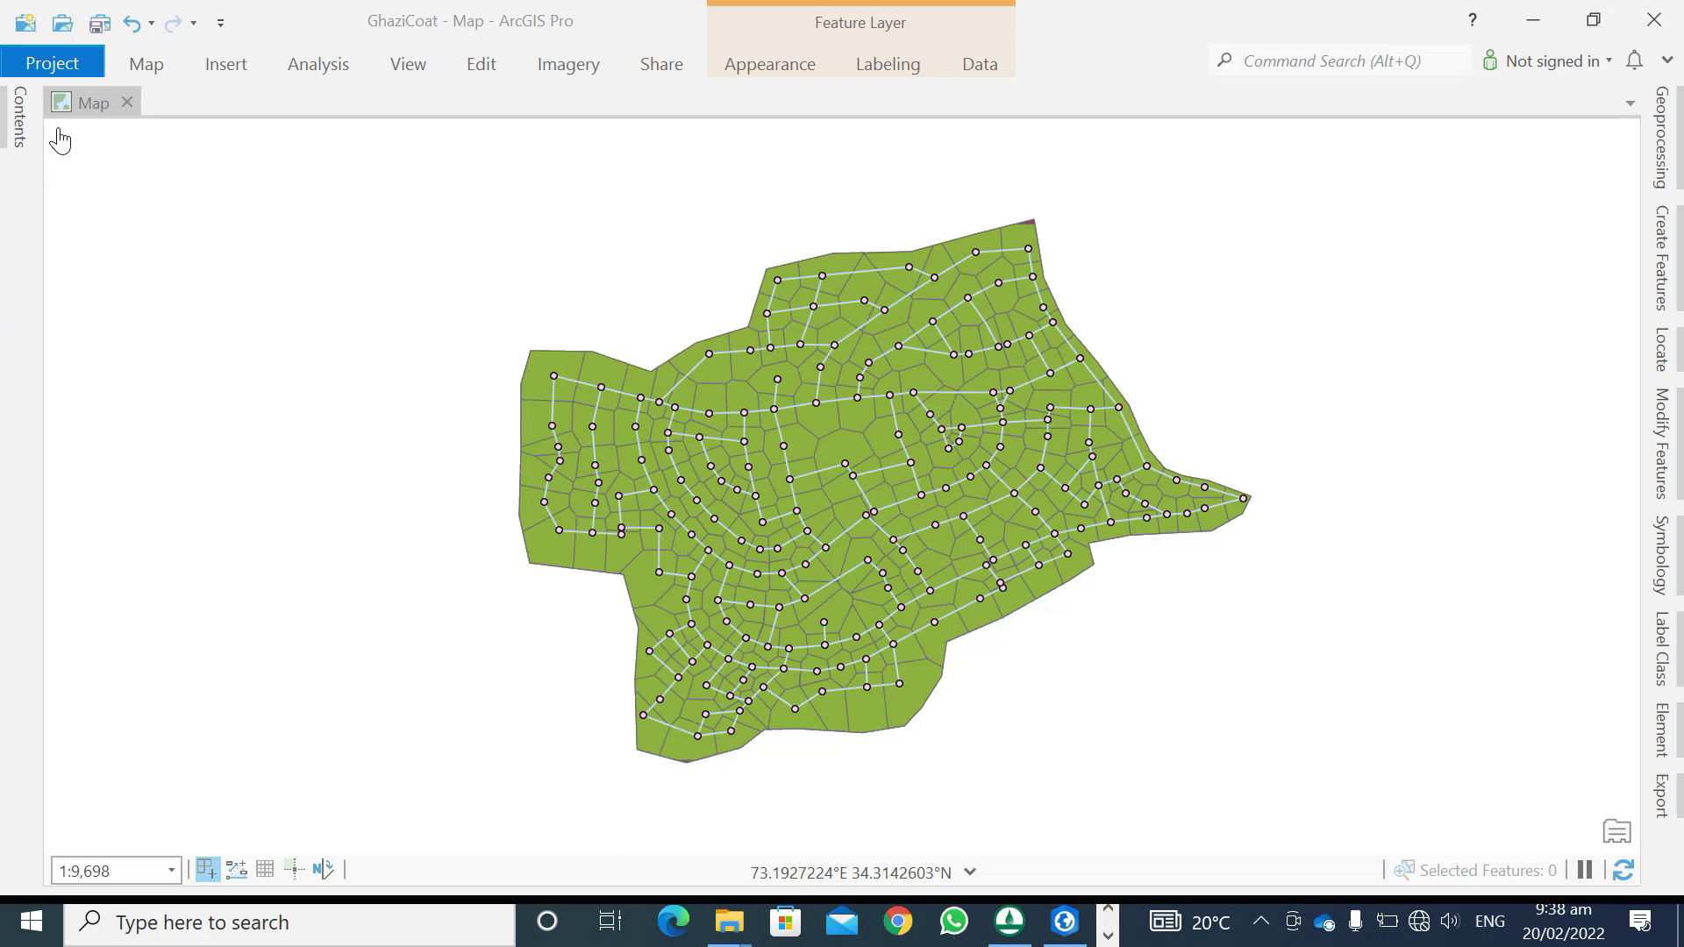
{"action": "left_click", "coordinate": [21, 132]}
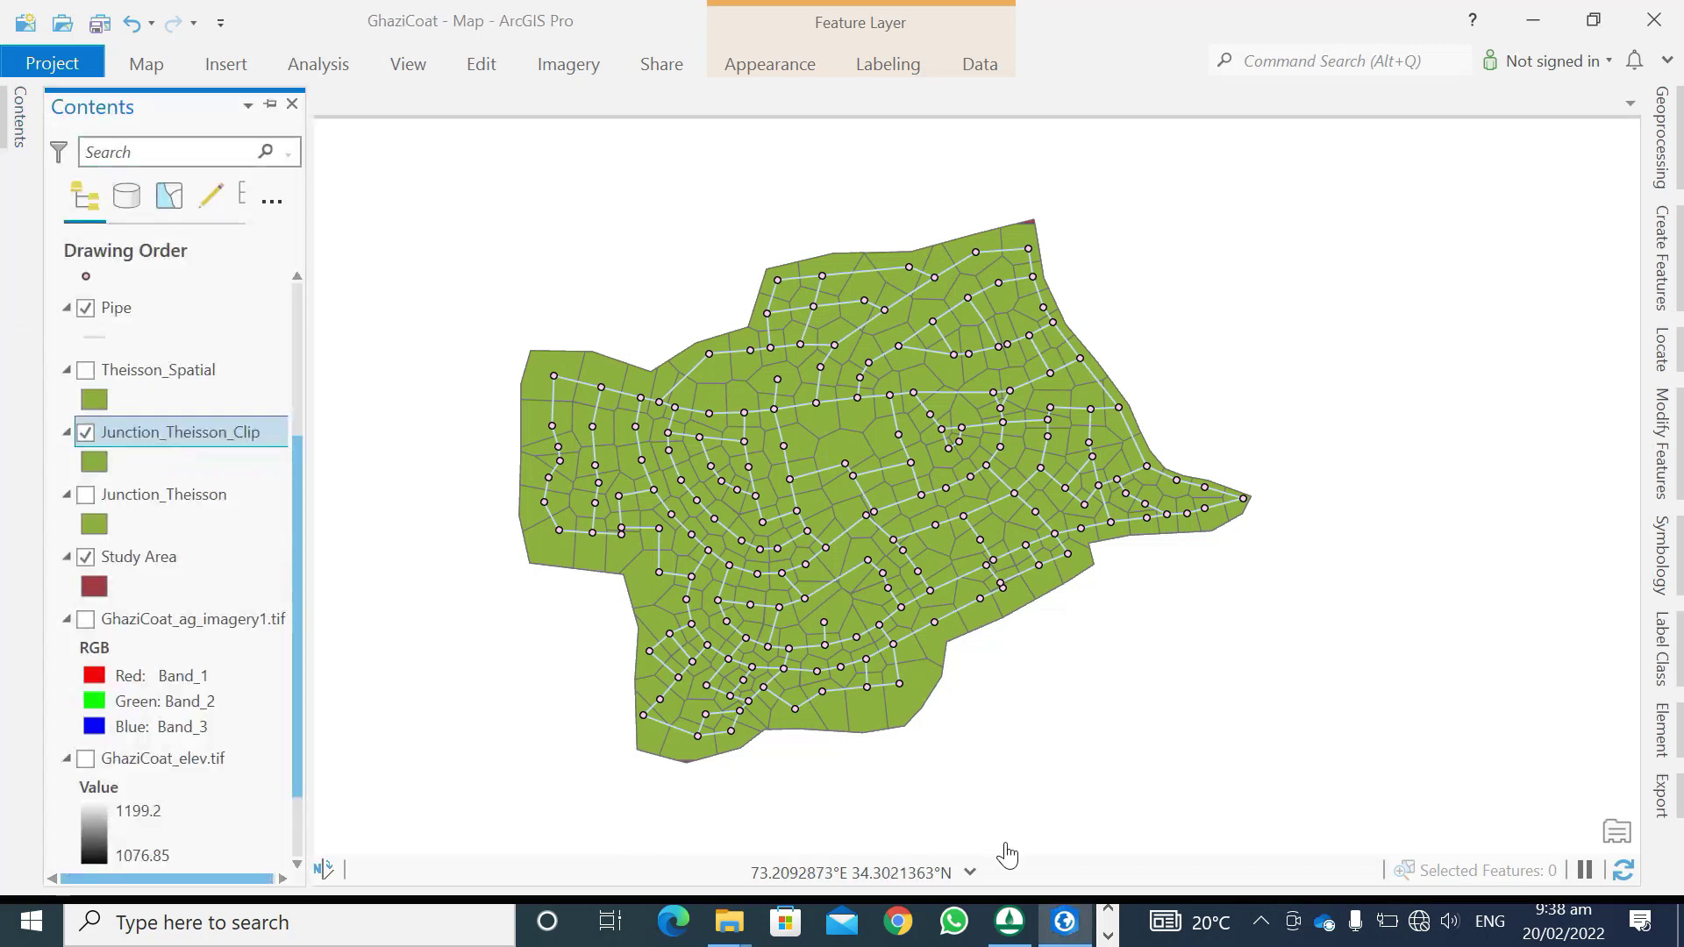
Switch to WMS 11.0 and view the modeling wizard's Project Filename and Define Project Bounds pages, opening and closing the project boundary map locator
{"action": "left_click", "coordinate": [1010, 922]}
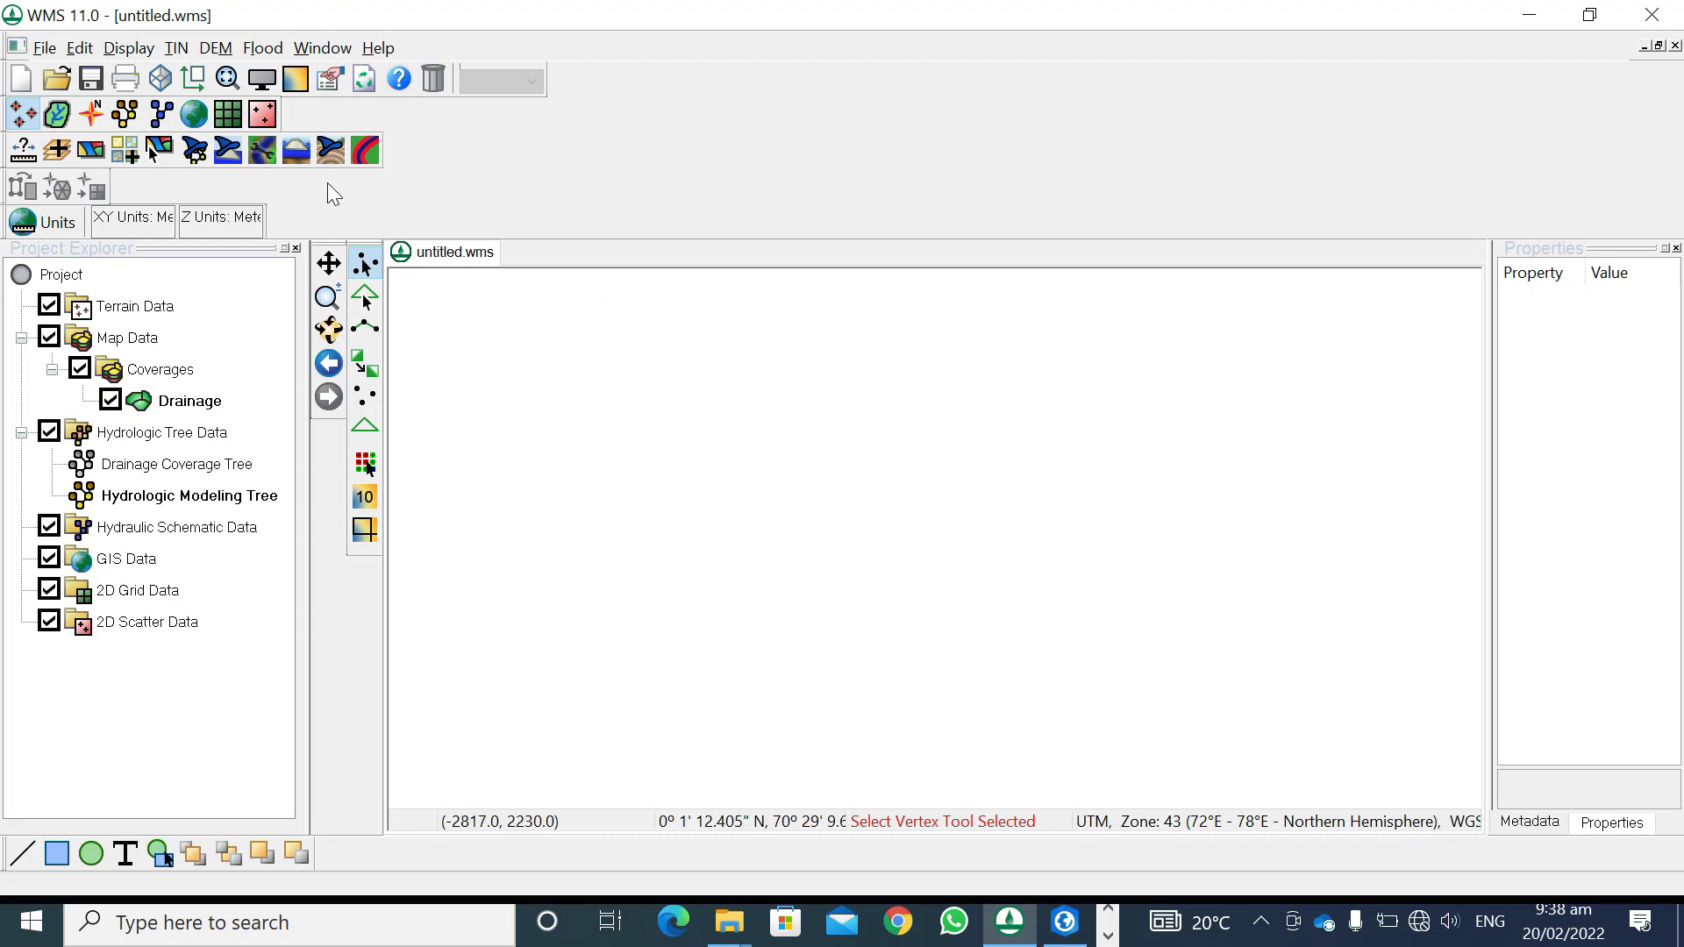
{"action": "left_click", "coordinate": [195, 149]}
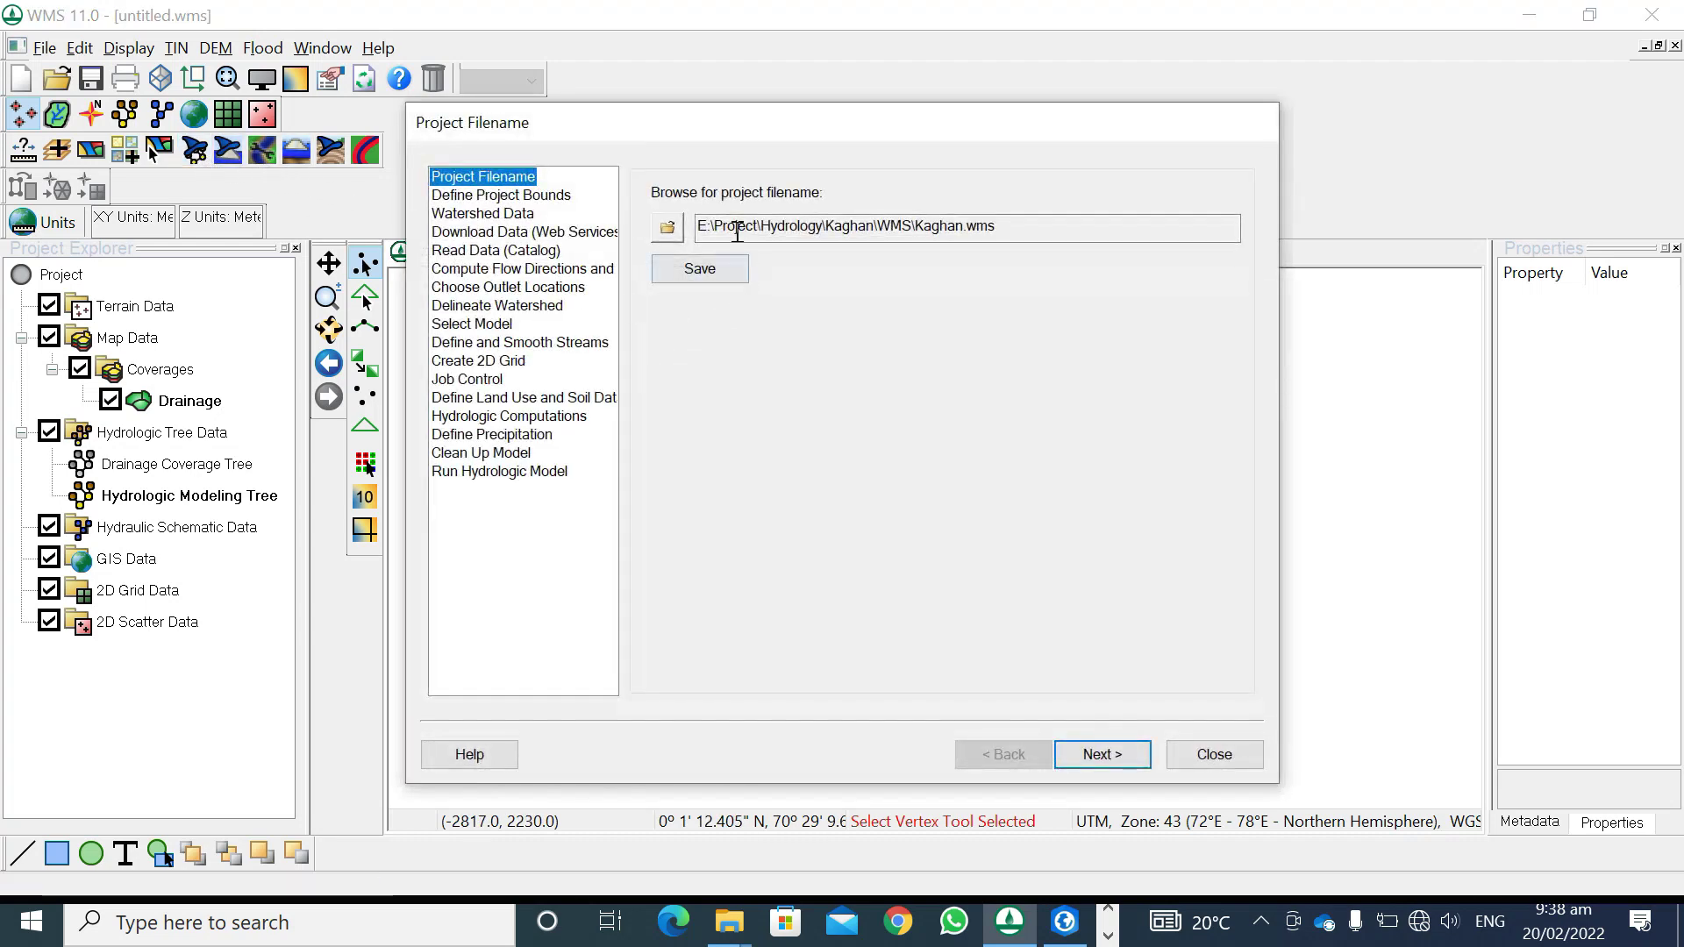
{"action": "left_click", "coordinate": [531, 202]}
{"action": "left_click", "coordinate": [710, 318]}
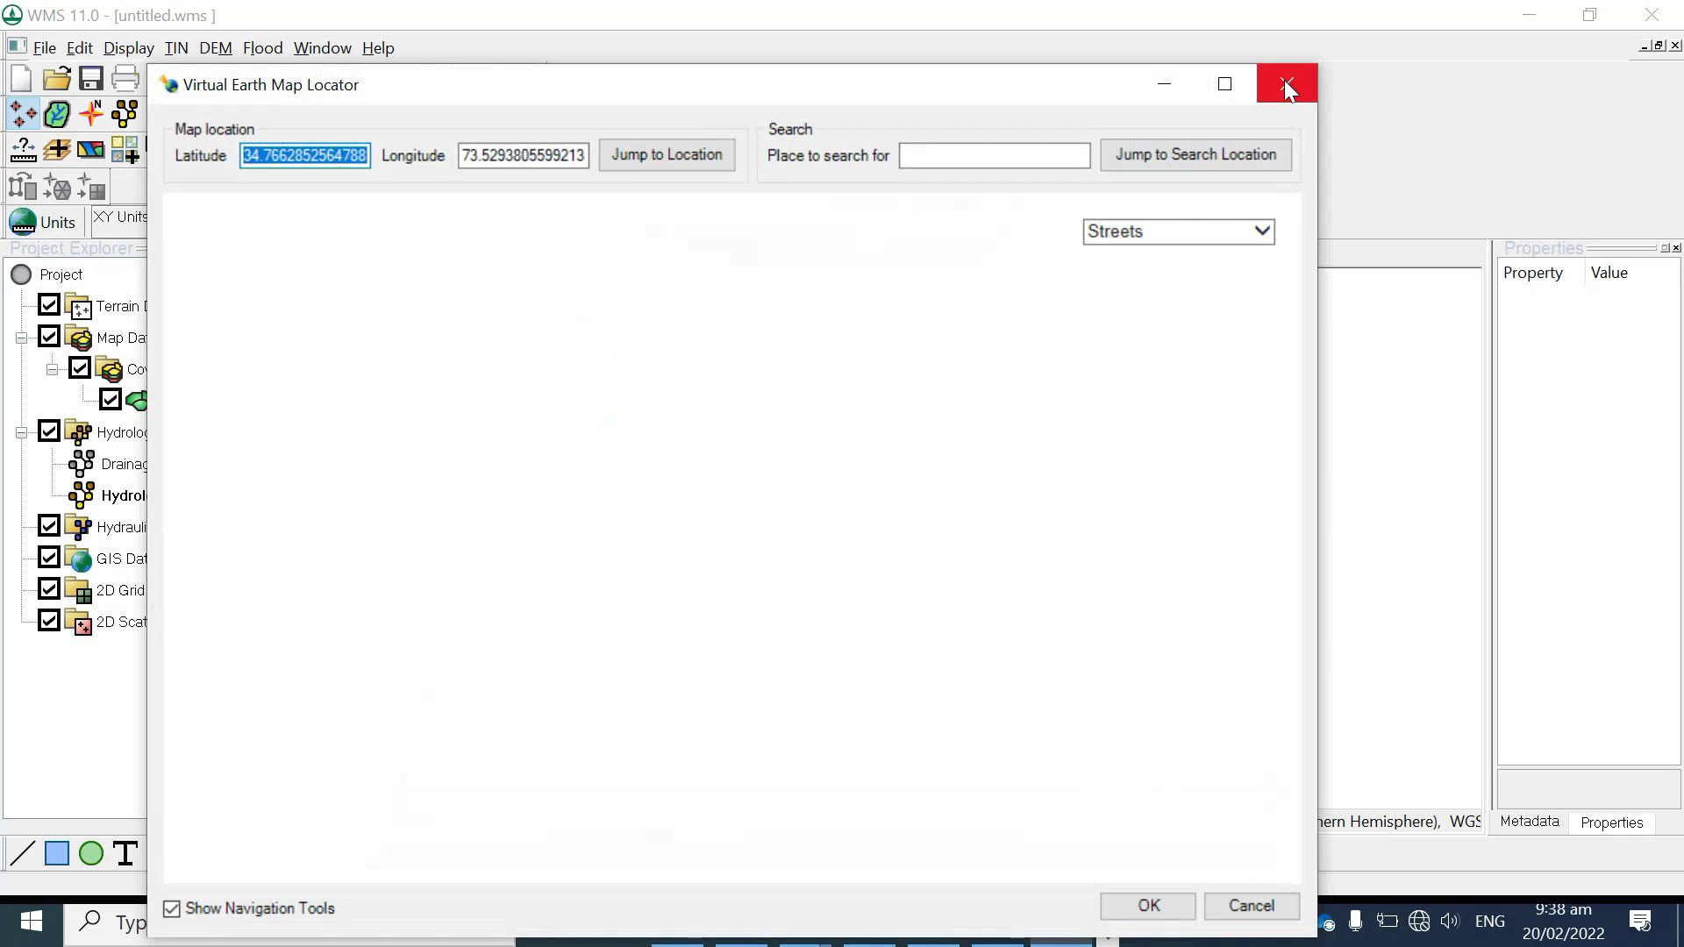
{"action": "left_click_drag", "start_coordinate": [851, 102], "coordinate": [851, 60]}
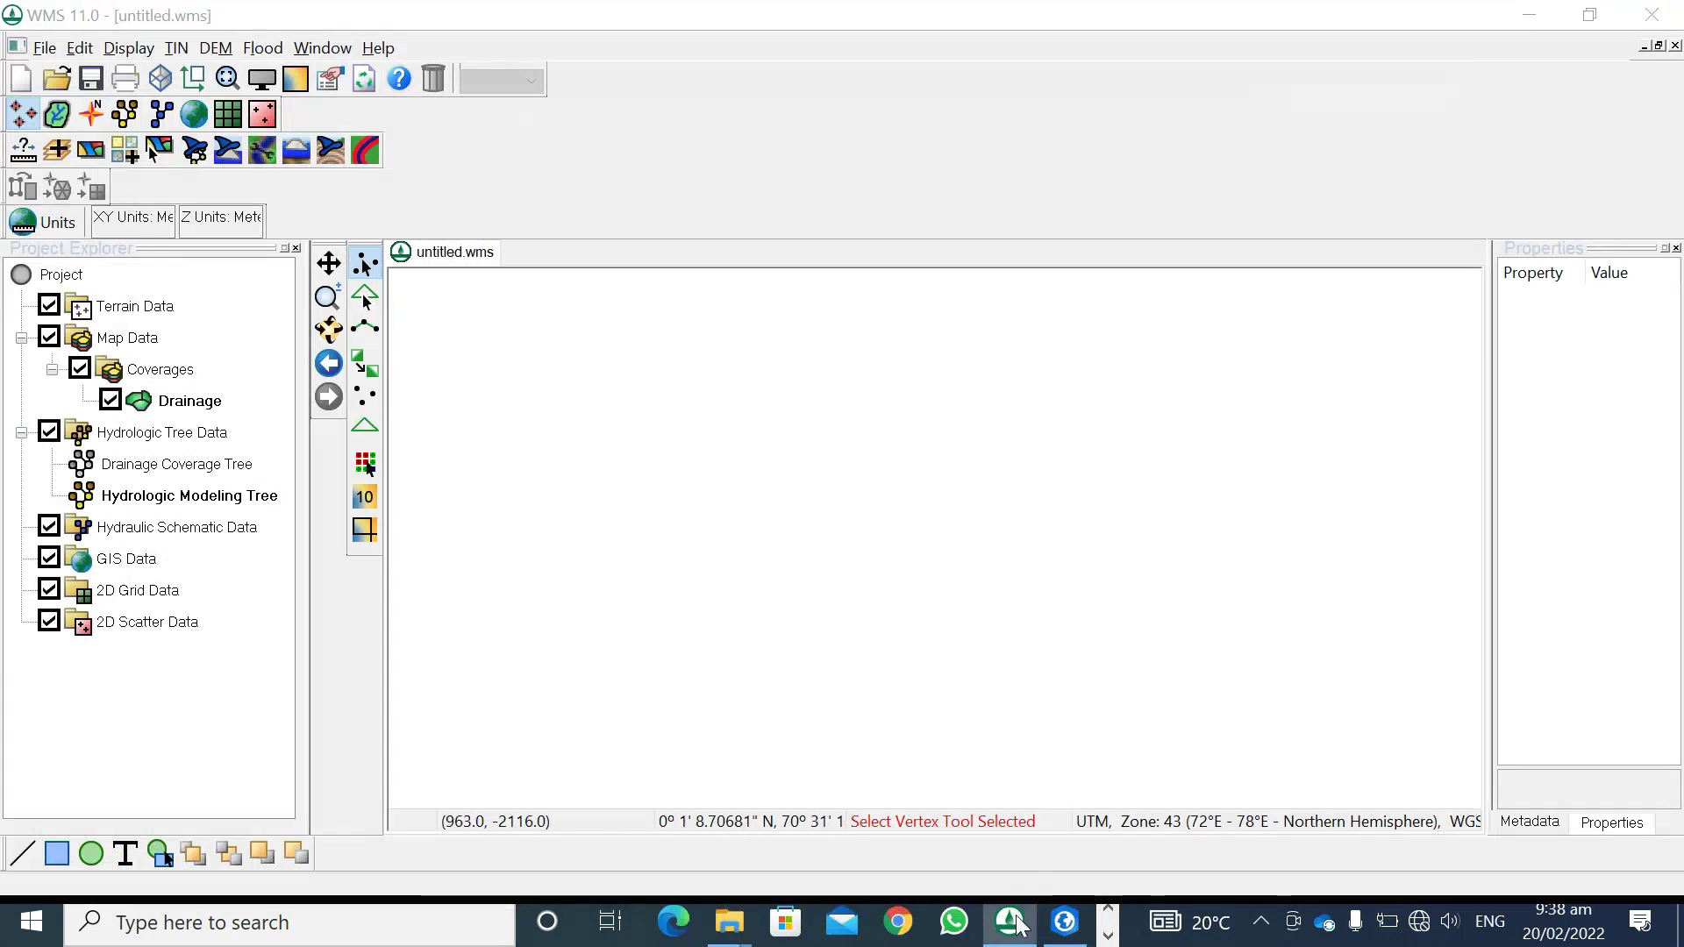
{"action": "left_click", "coordinate": [1017, 925]}
{"action": "left_click", "coordinate": [1010, 923]}
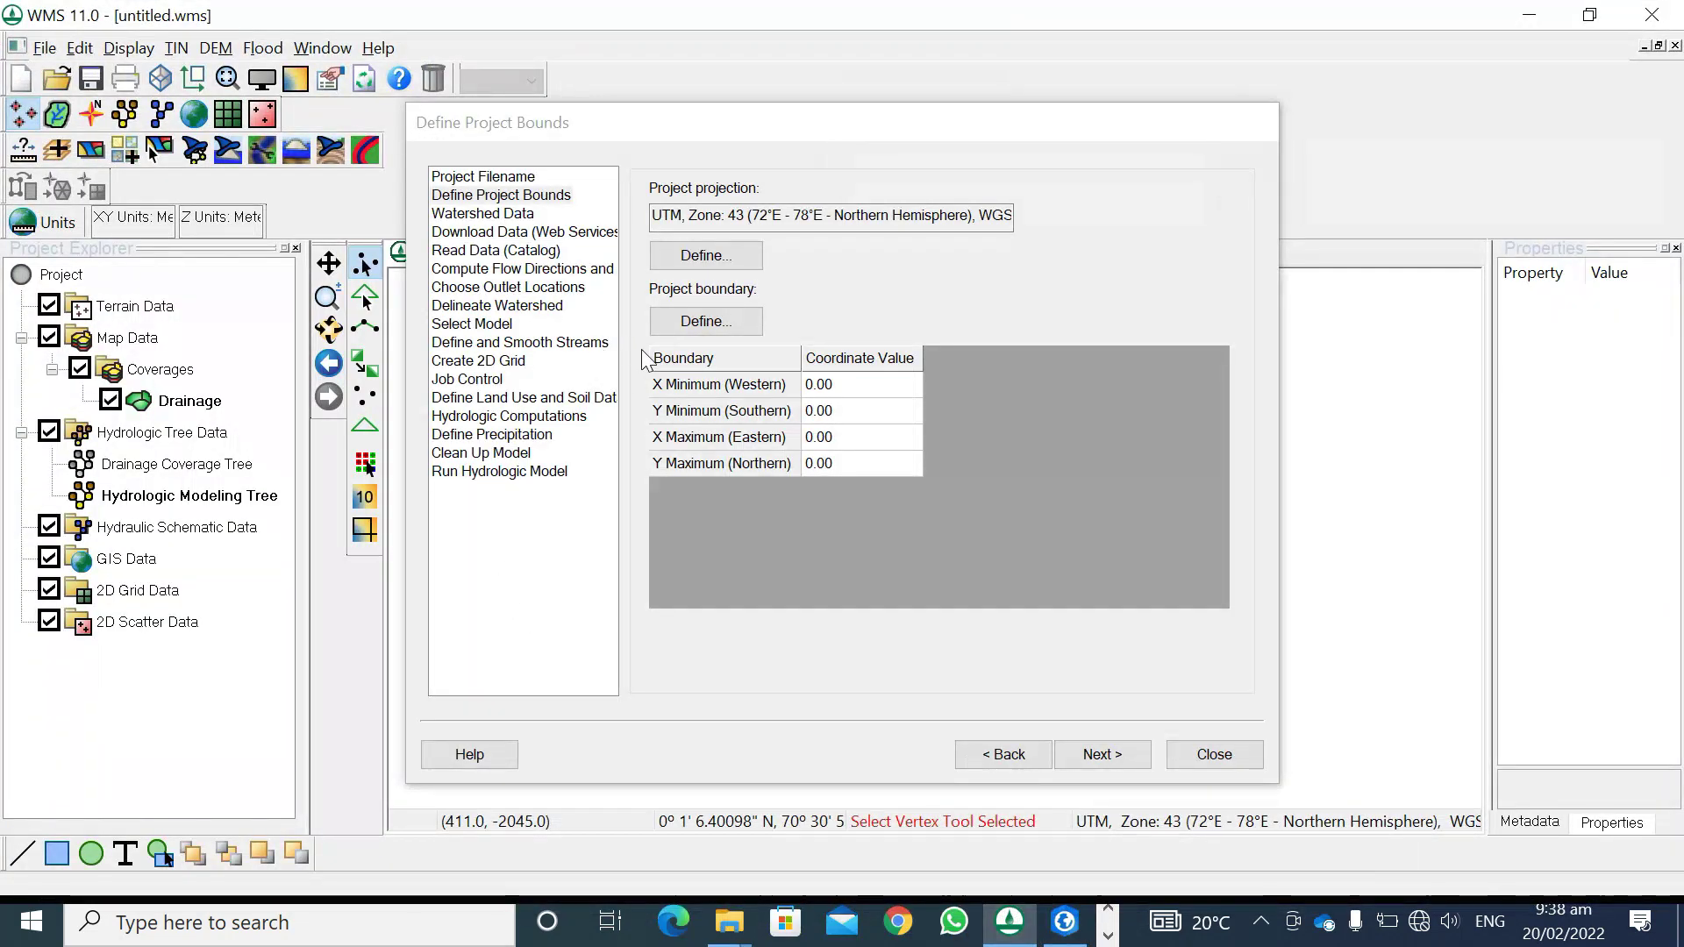
View the wizard's Watershed Data page with its data source options, closing the wizard after viewing
{"action": "left_click", "coordinate": [491, 218]}
{"action": "left_click", "coordinate": [497, 213]}
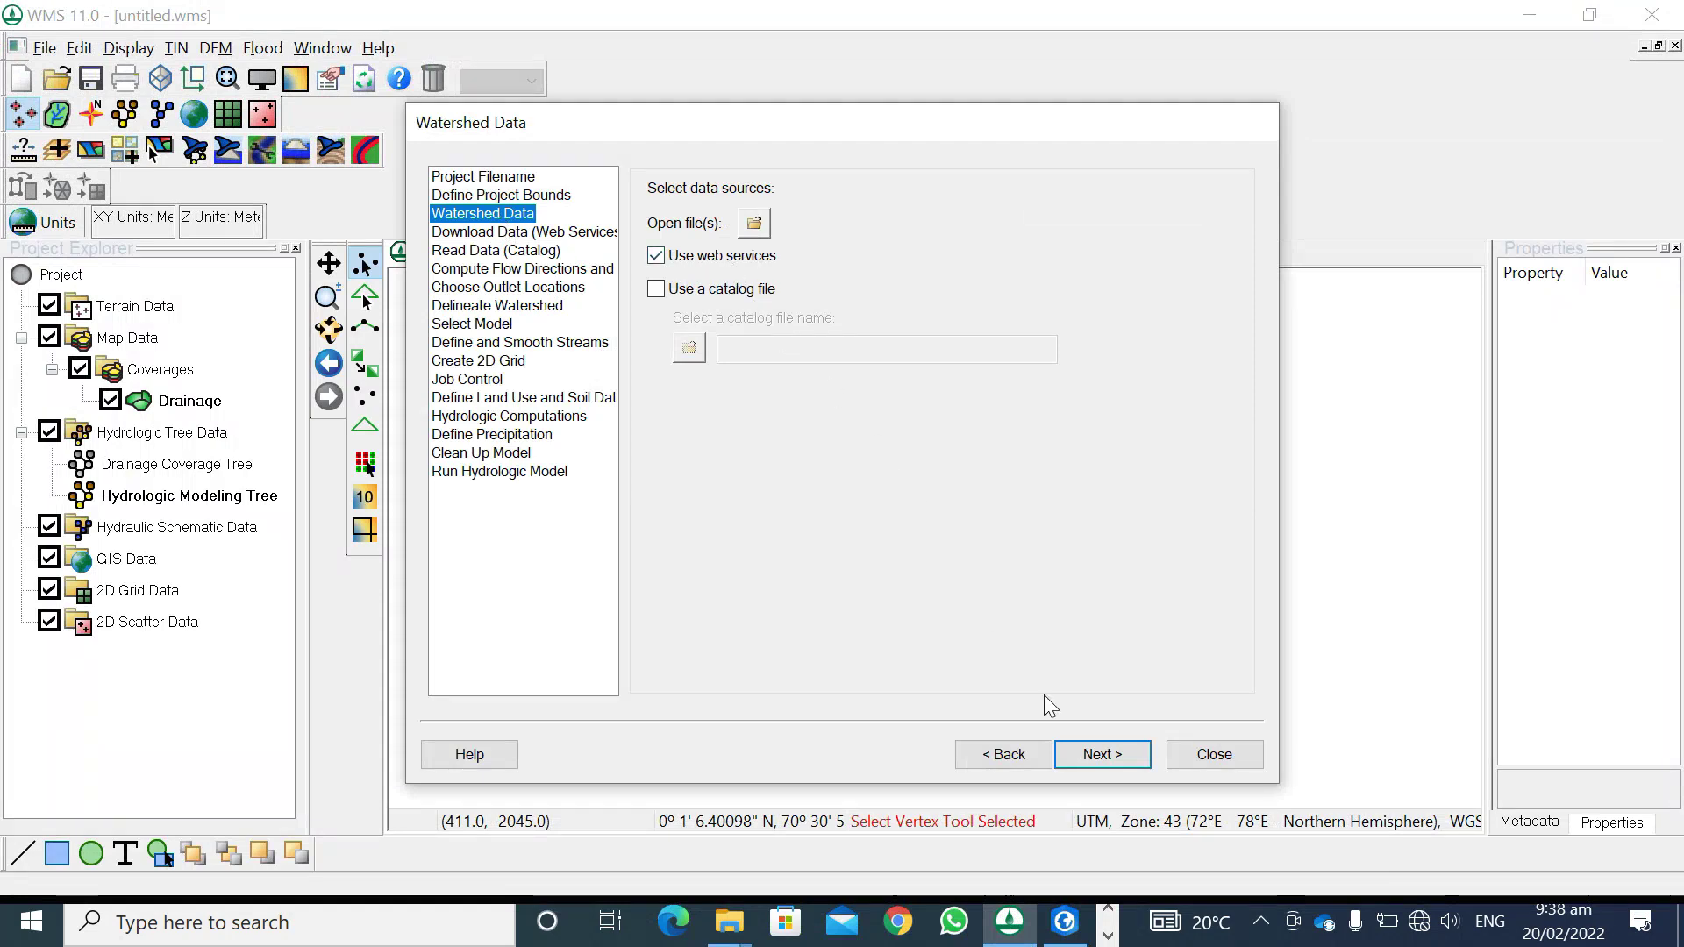
{"action": "left_click", "coordinate": [1213, 754]}
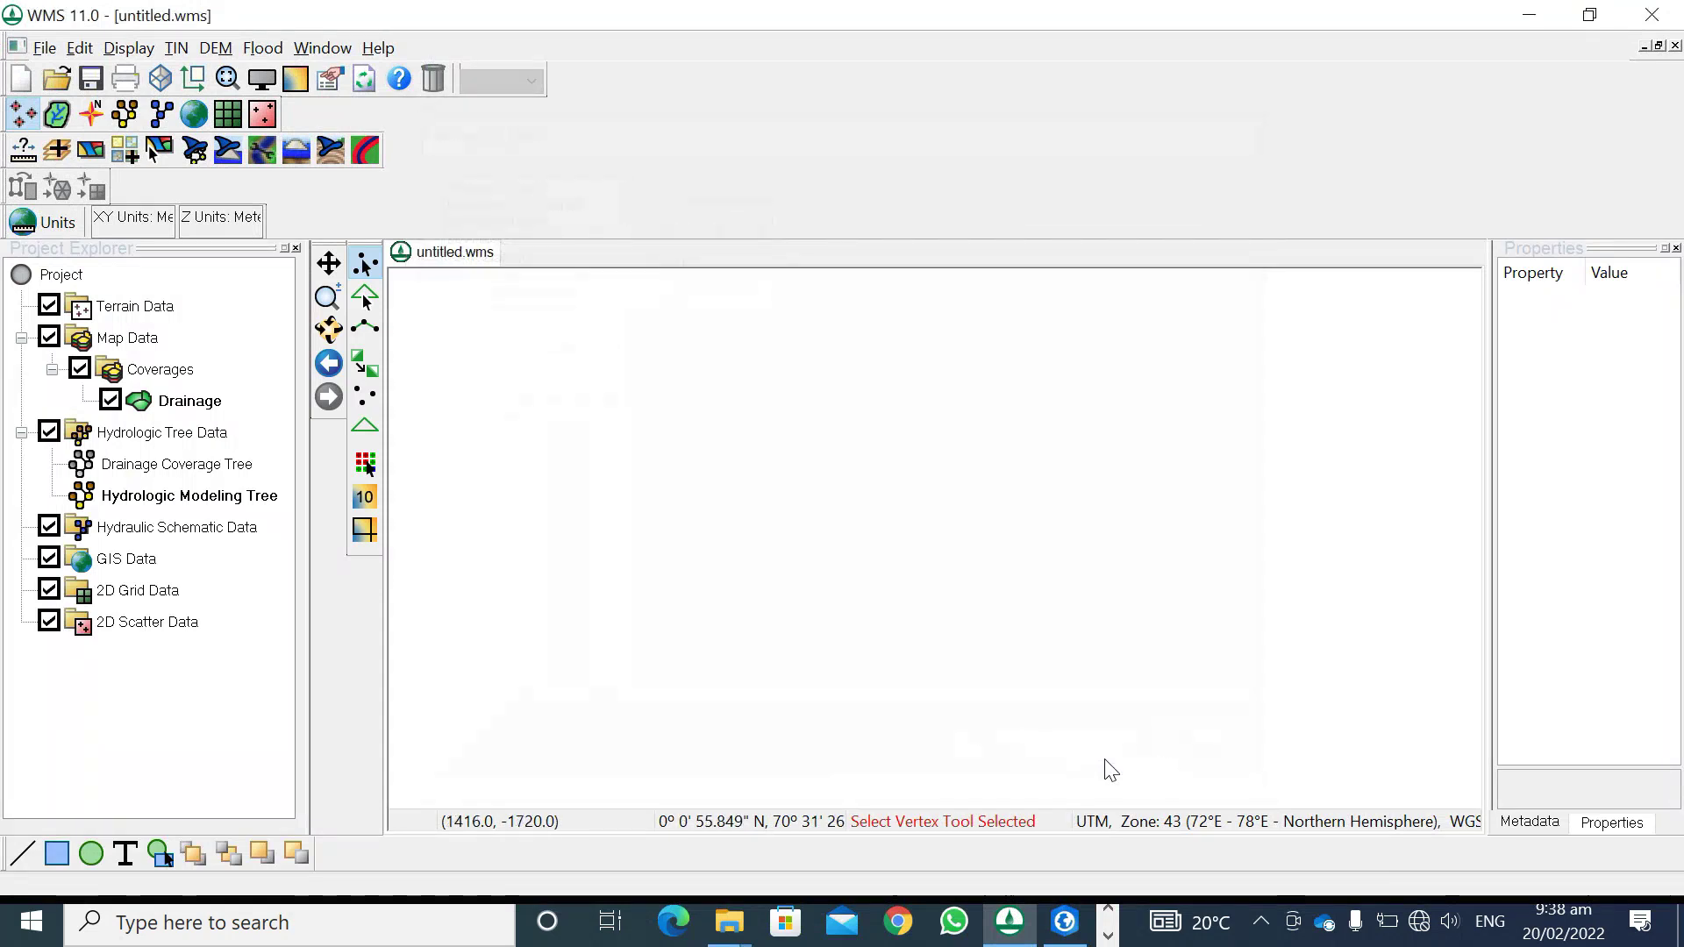
Switch to Foxit PDF Editor and view the title page and network model diagram in 16hrs_Water_Supply_Report.pdf
{"action": "left_click", "coordinate": [1065, 930]}
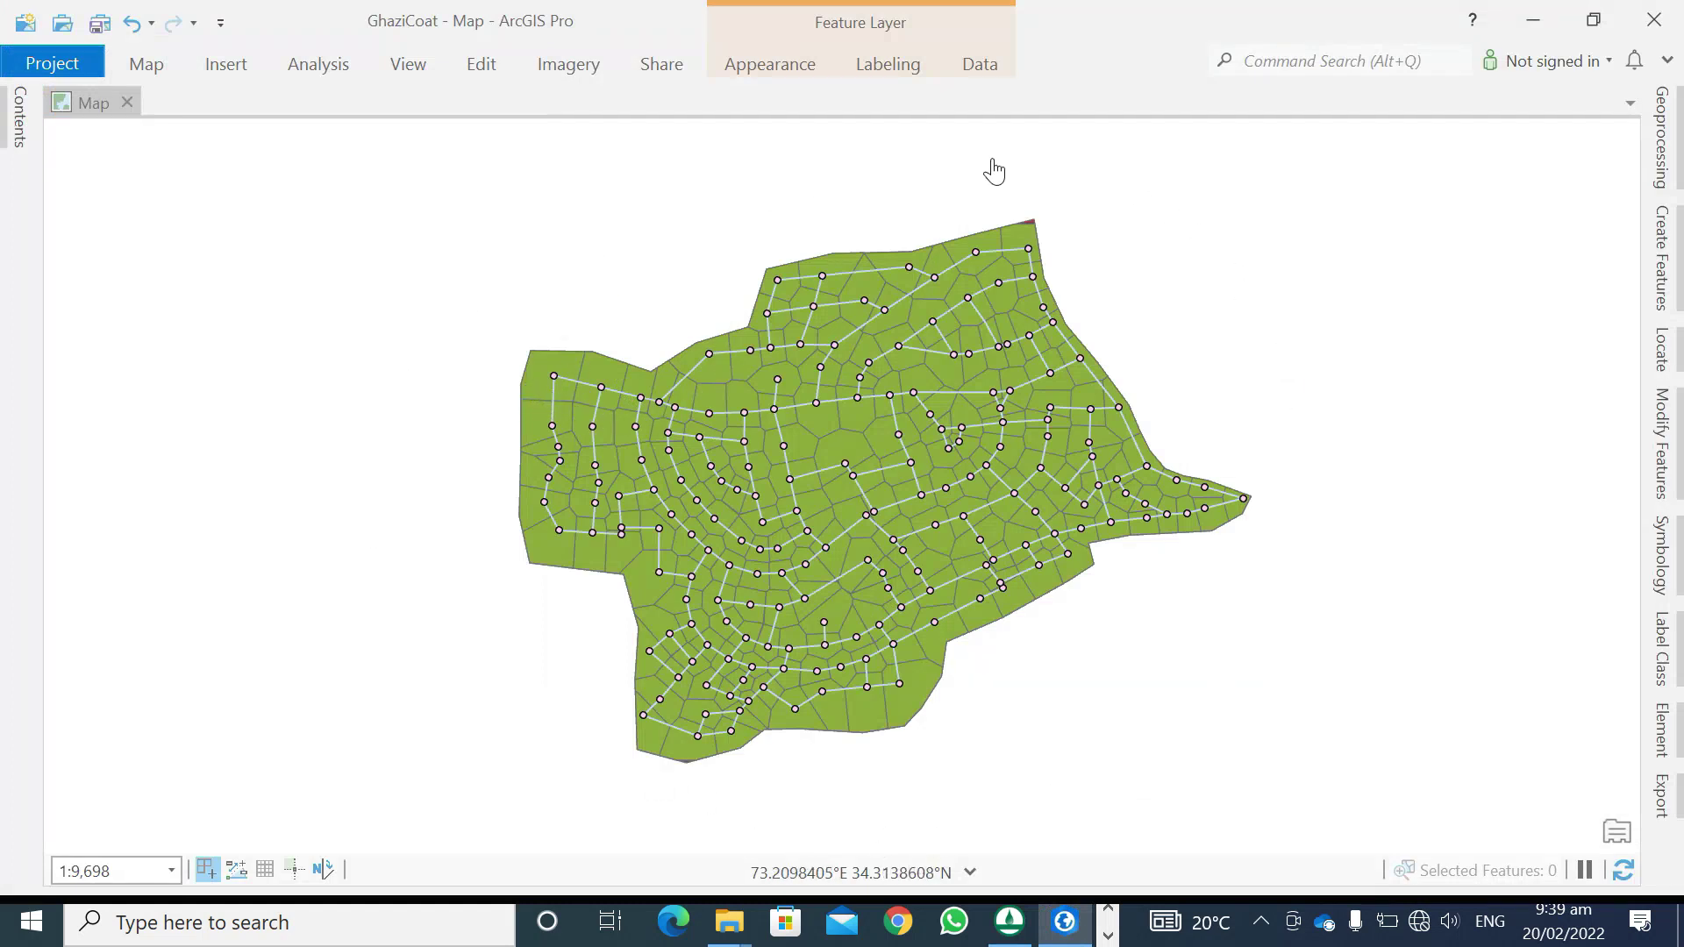
{"action": "left_click", "coordinate": [1108, 936]}
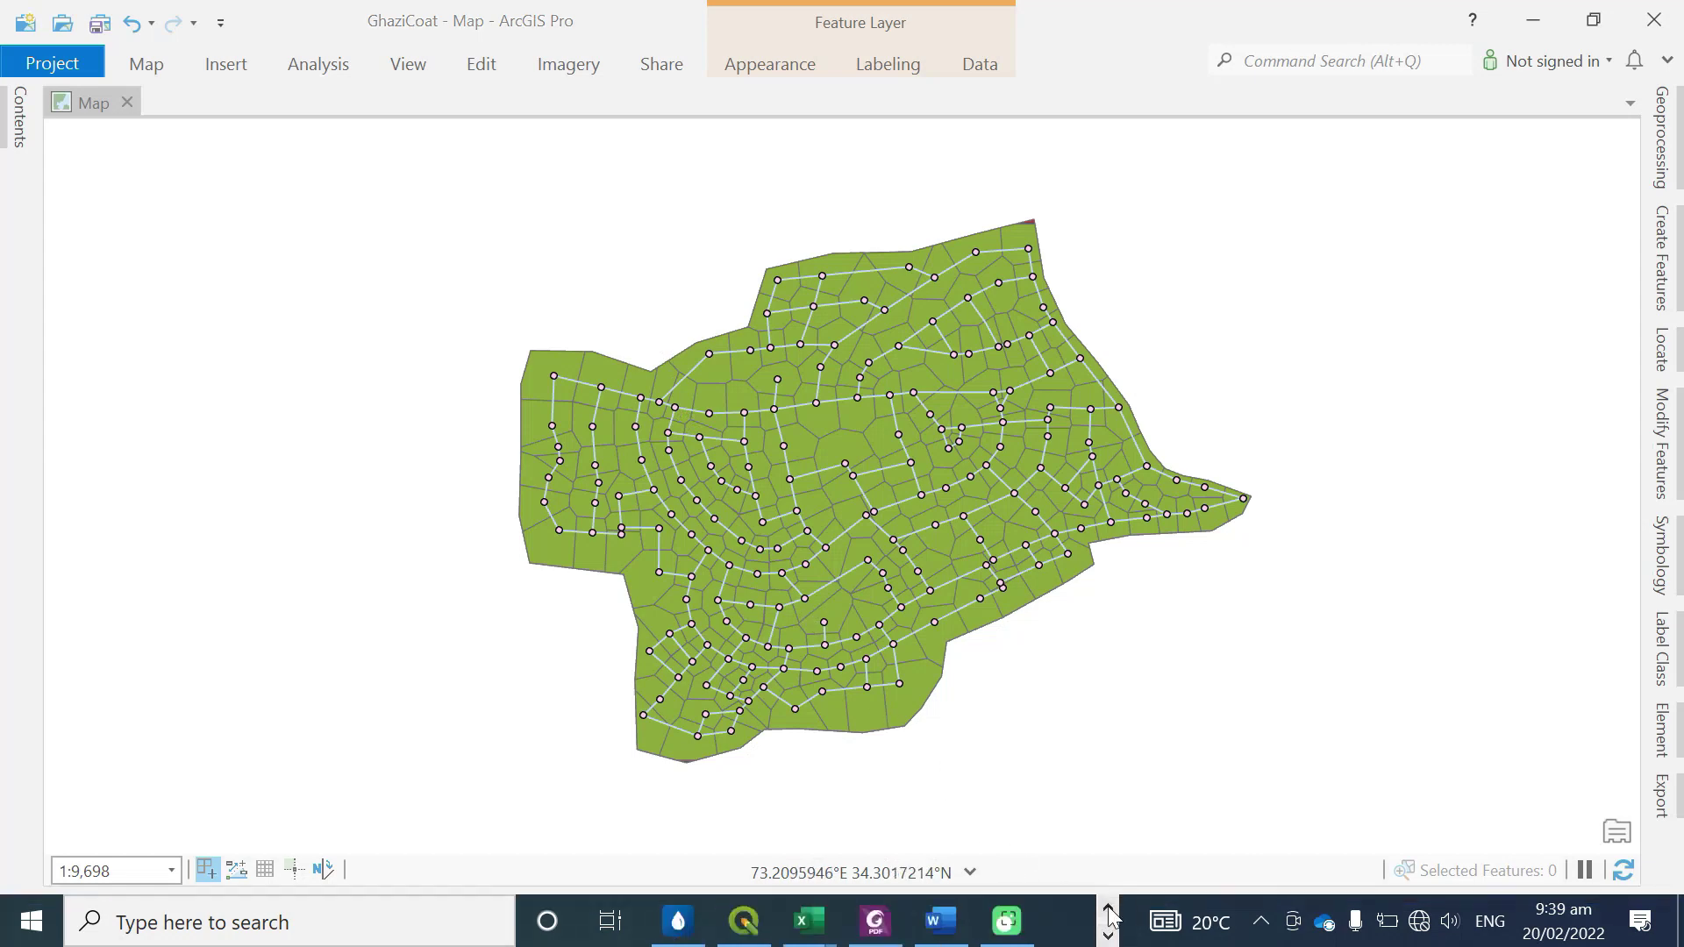
{"action": "left_click", "coordinate": [880, 928]}
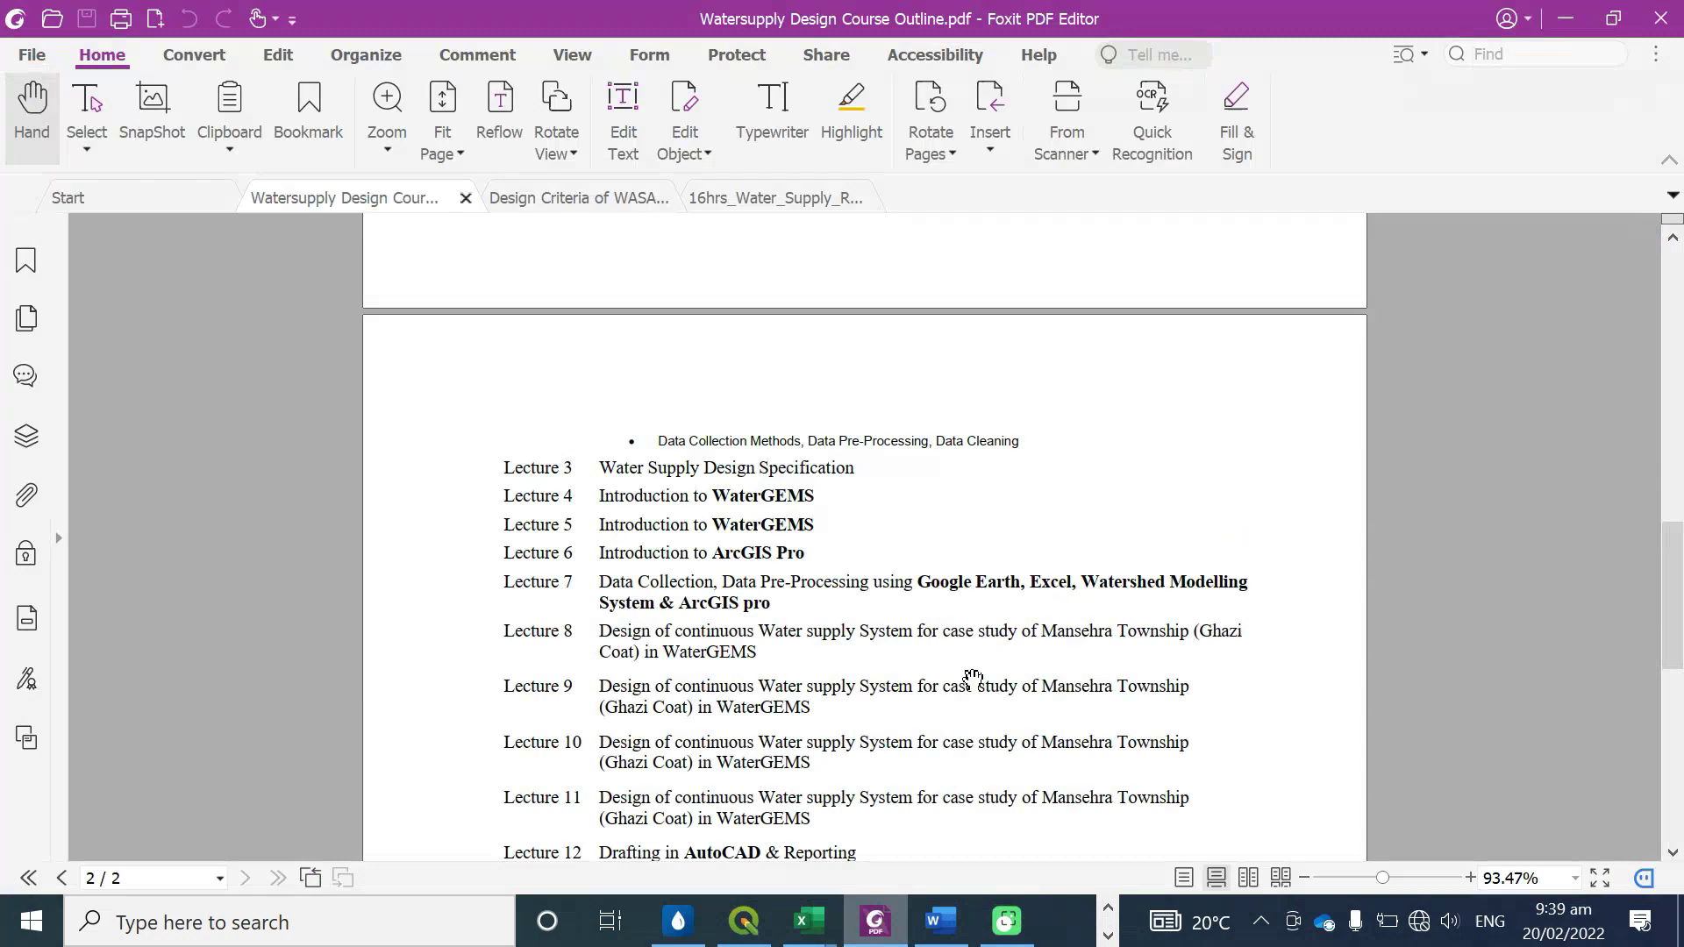
{"action": "left_click", "coordinate": [750, 197]}
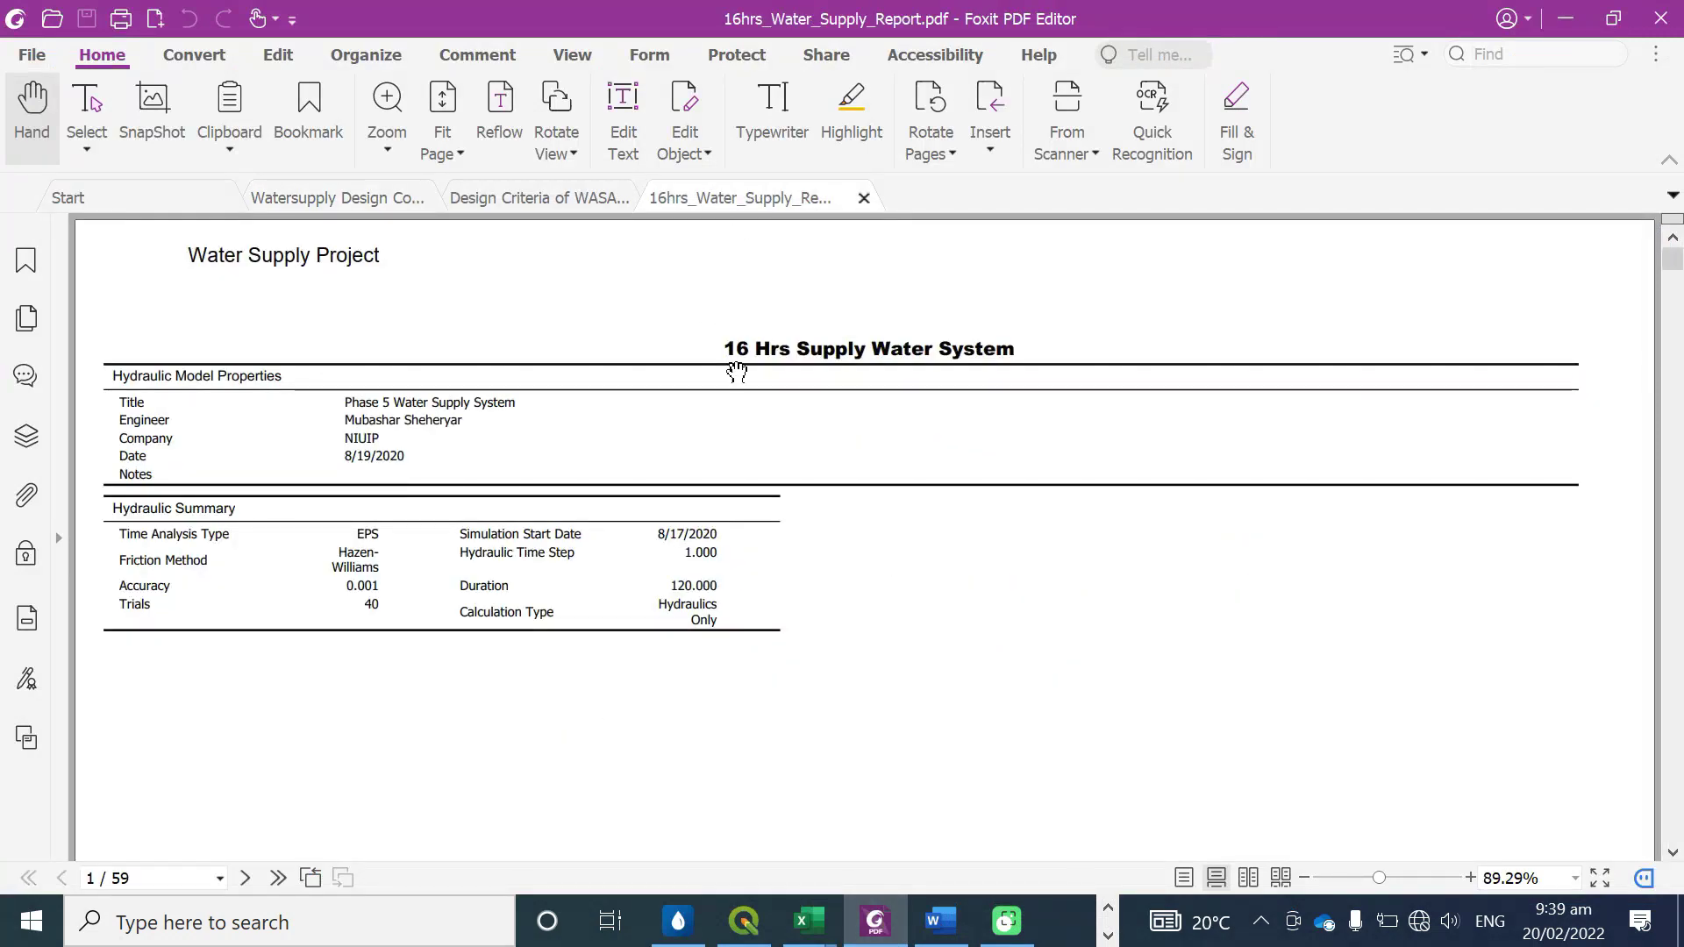
{"action": "scroll", "coordinate": [808, 441], "scroll_direction": "down", "scroll_amount": 10}
{"action": "scroll", "coordinate": [807, 441], "scroll_direction": "down", "scroll_amount": 10}
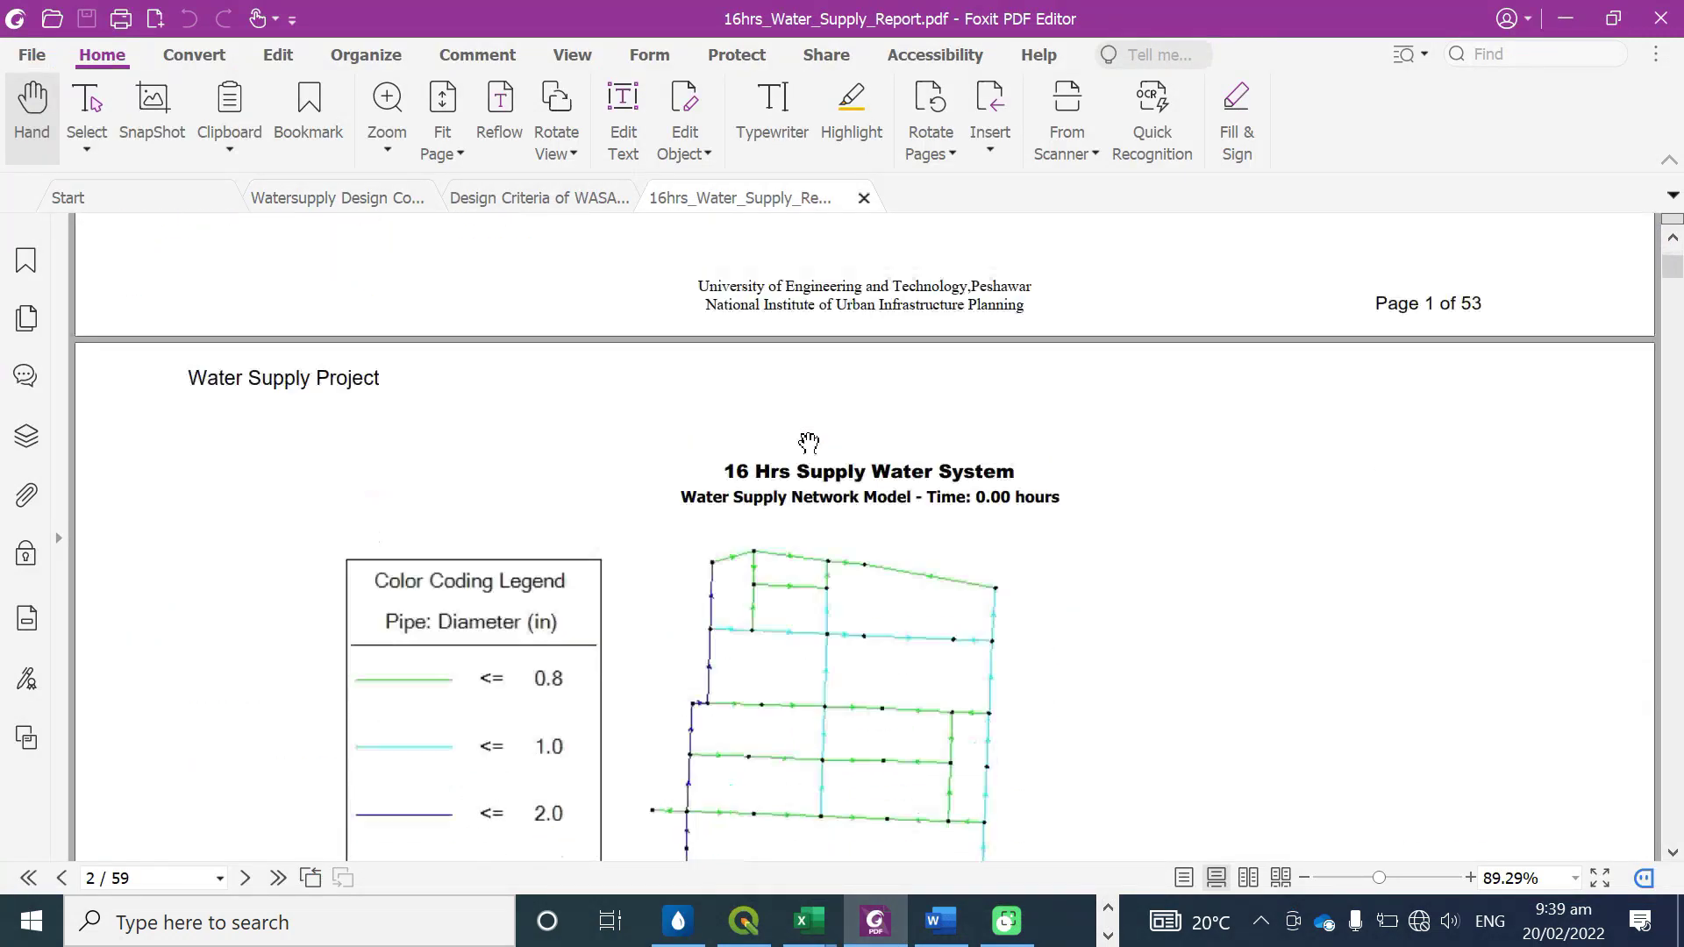
{"action": "scroll", "coordinate": [819, 411], "scroll_direction": "down", "scroll_amount": 15}
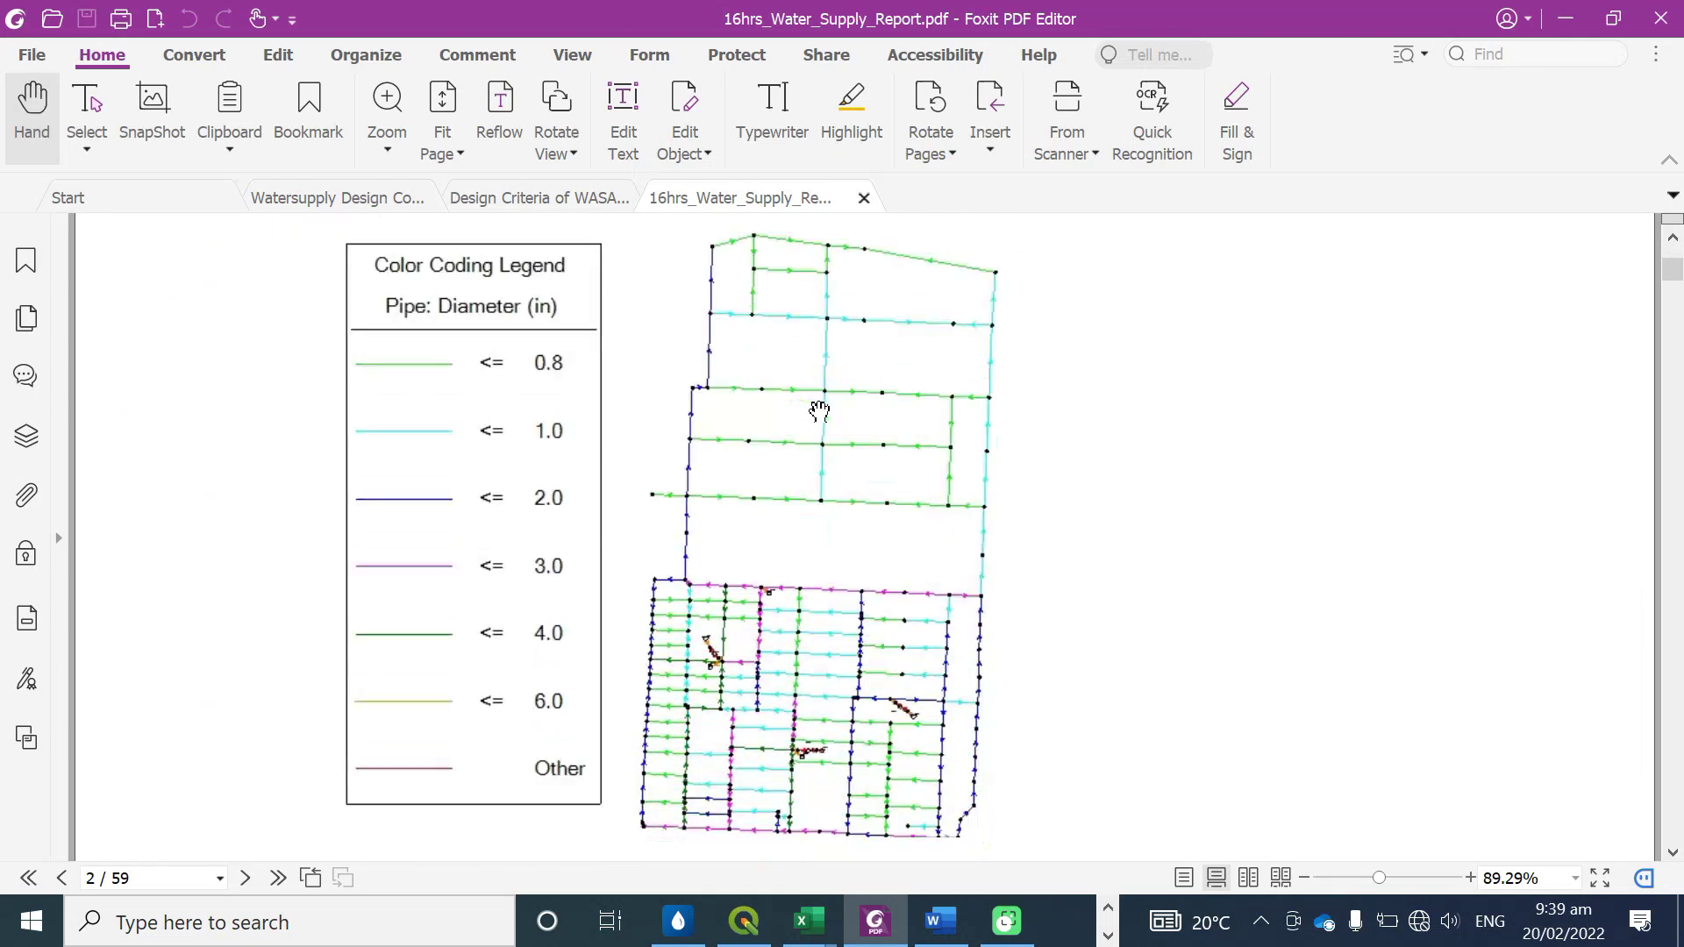
Examine the hourly pump flow tables under Pump Details on pages 4 to 7 of the report
{"action": "scroll", "coordinate": [819, 415], "scroll_direction": "down", "scroll_amount": 6}
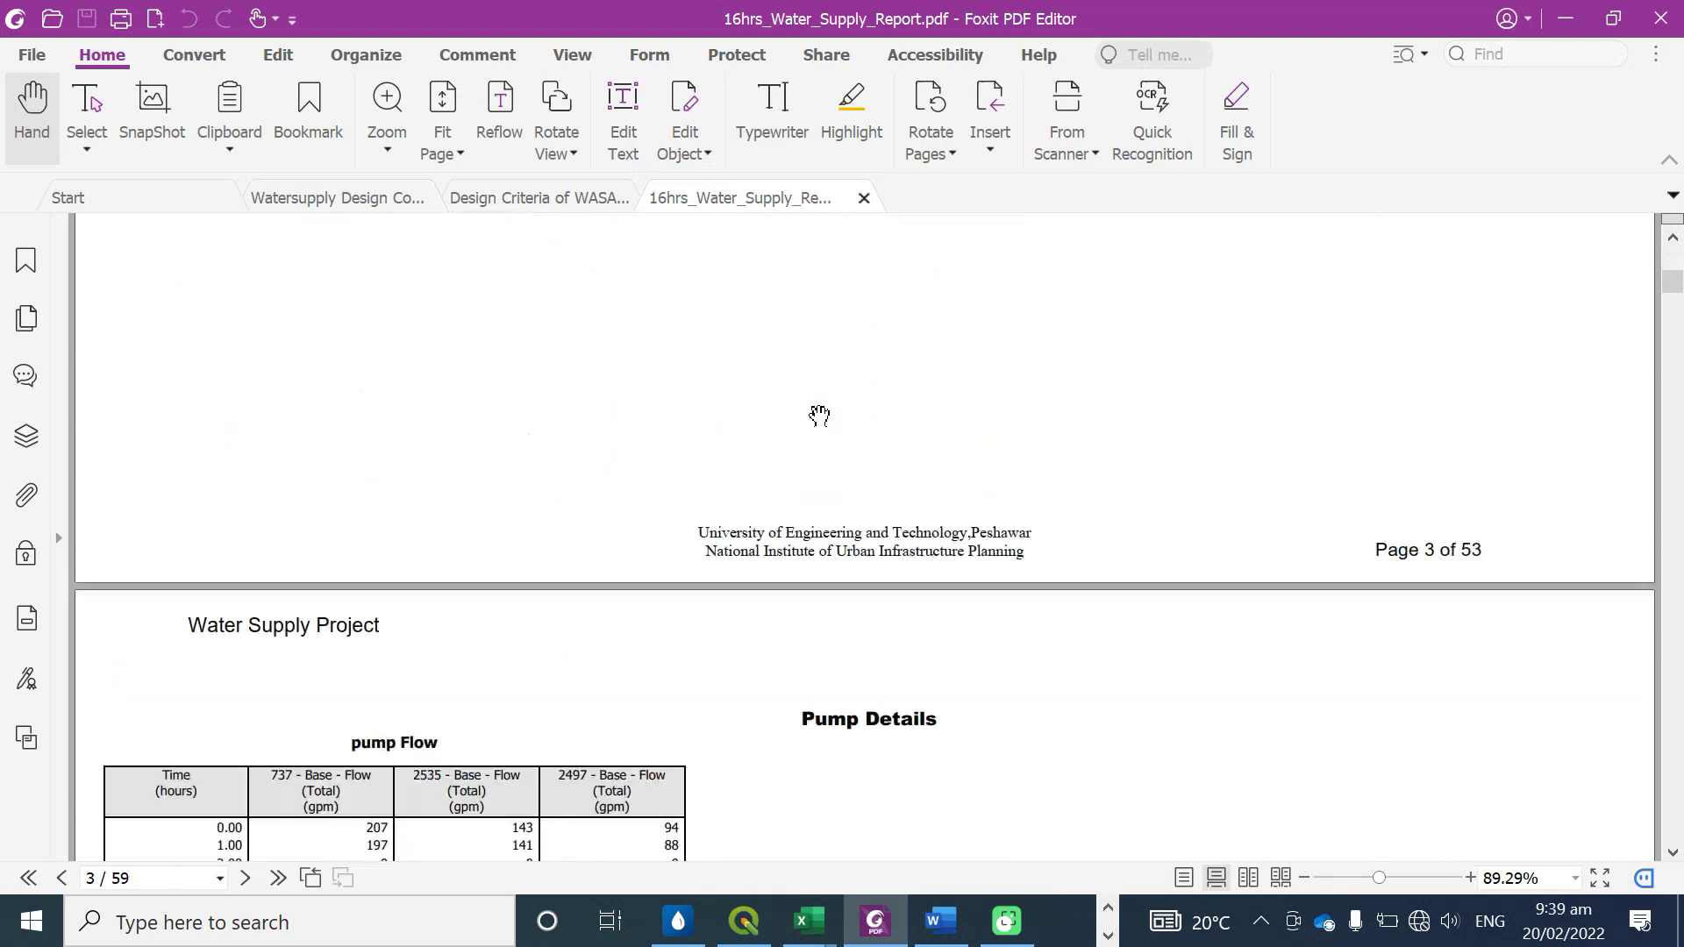
{"action": "scroll", "coordinate": [819, 415], "scroll_direction": "down", "scroll_amount": 10}
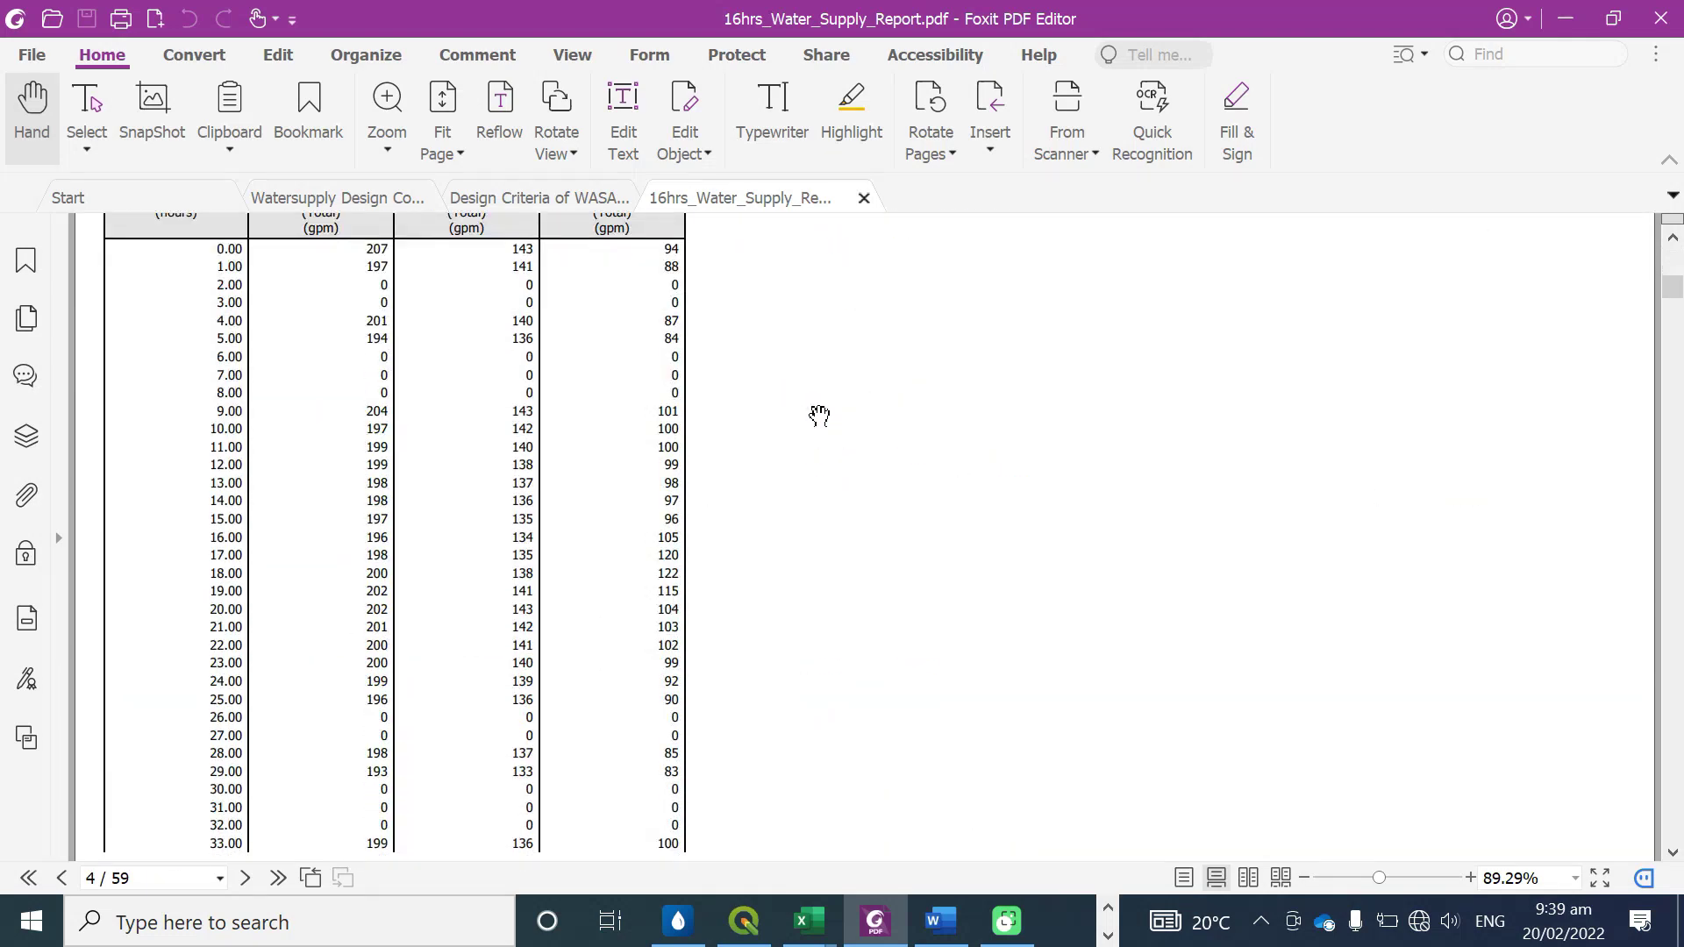
{"action": "scroll", "coordinate": [819, 415], "scroll_direction": "down", "scroll_amount": 4}
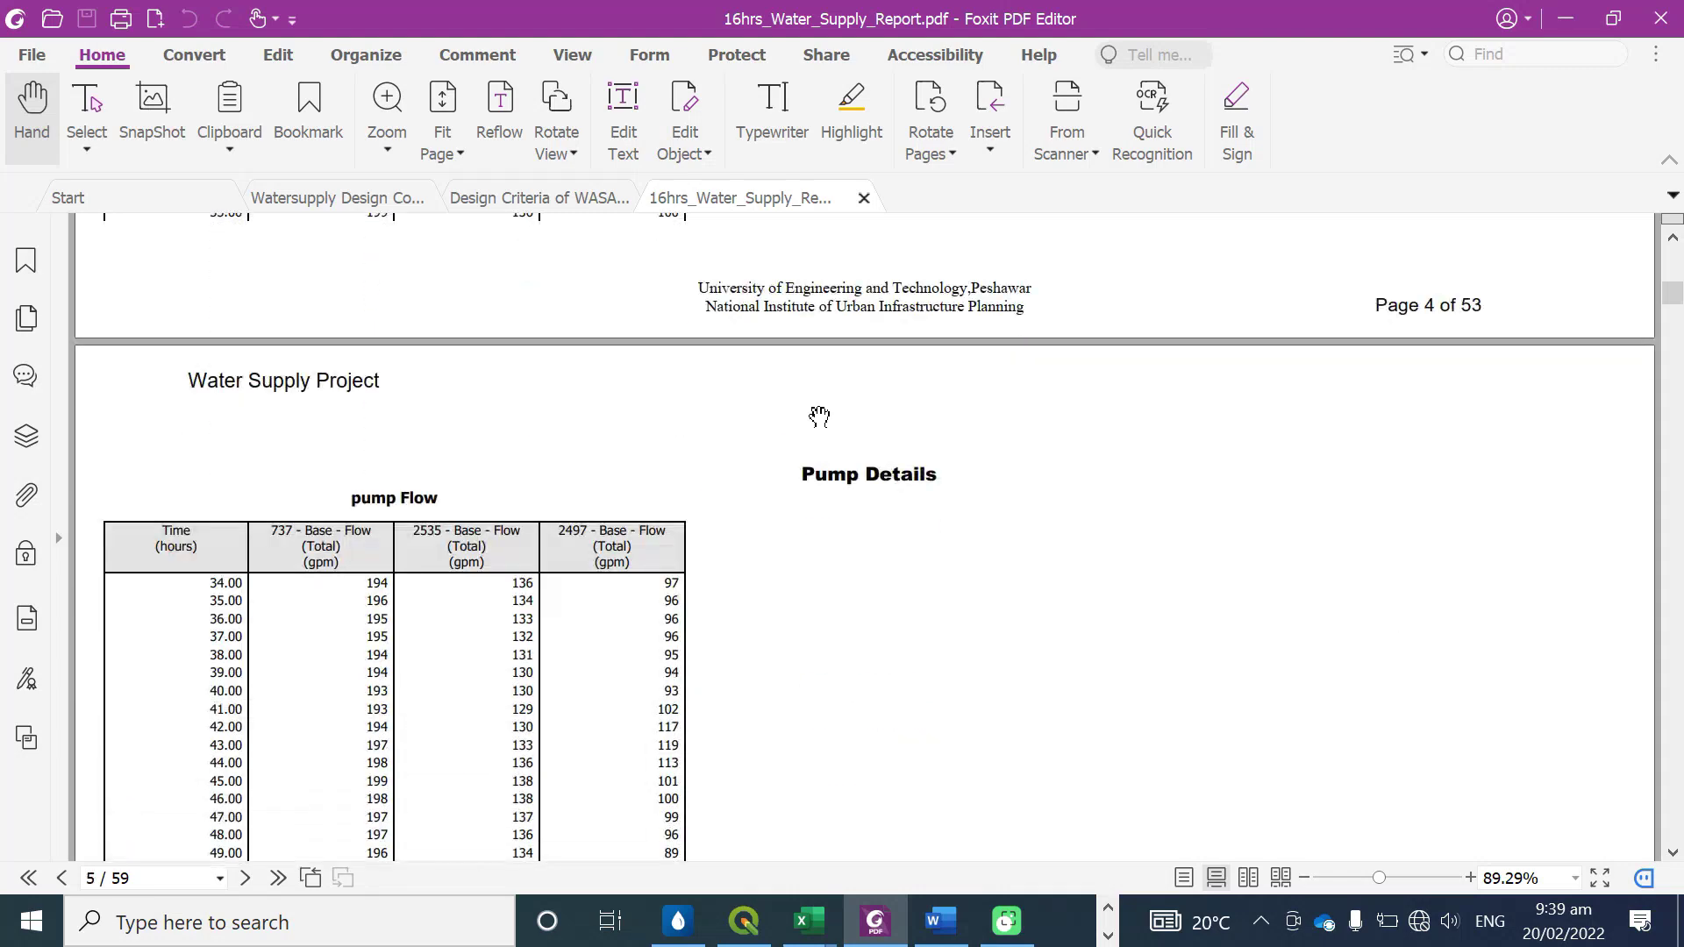
{"action": "scroll", "coordinate": [819, 415], "scroll_direction": "down", "scroll_amount": 4}
{"action": "scroll", "coordinate": [819, 417], "scroll_direction": "down", "scroll_amount": 4}
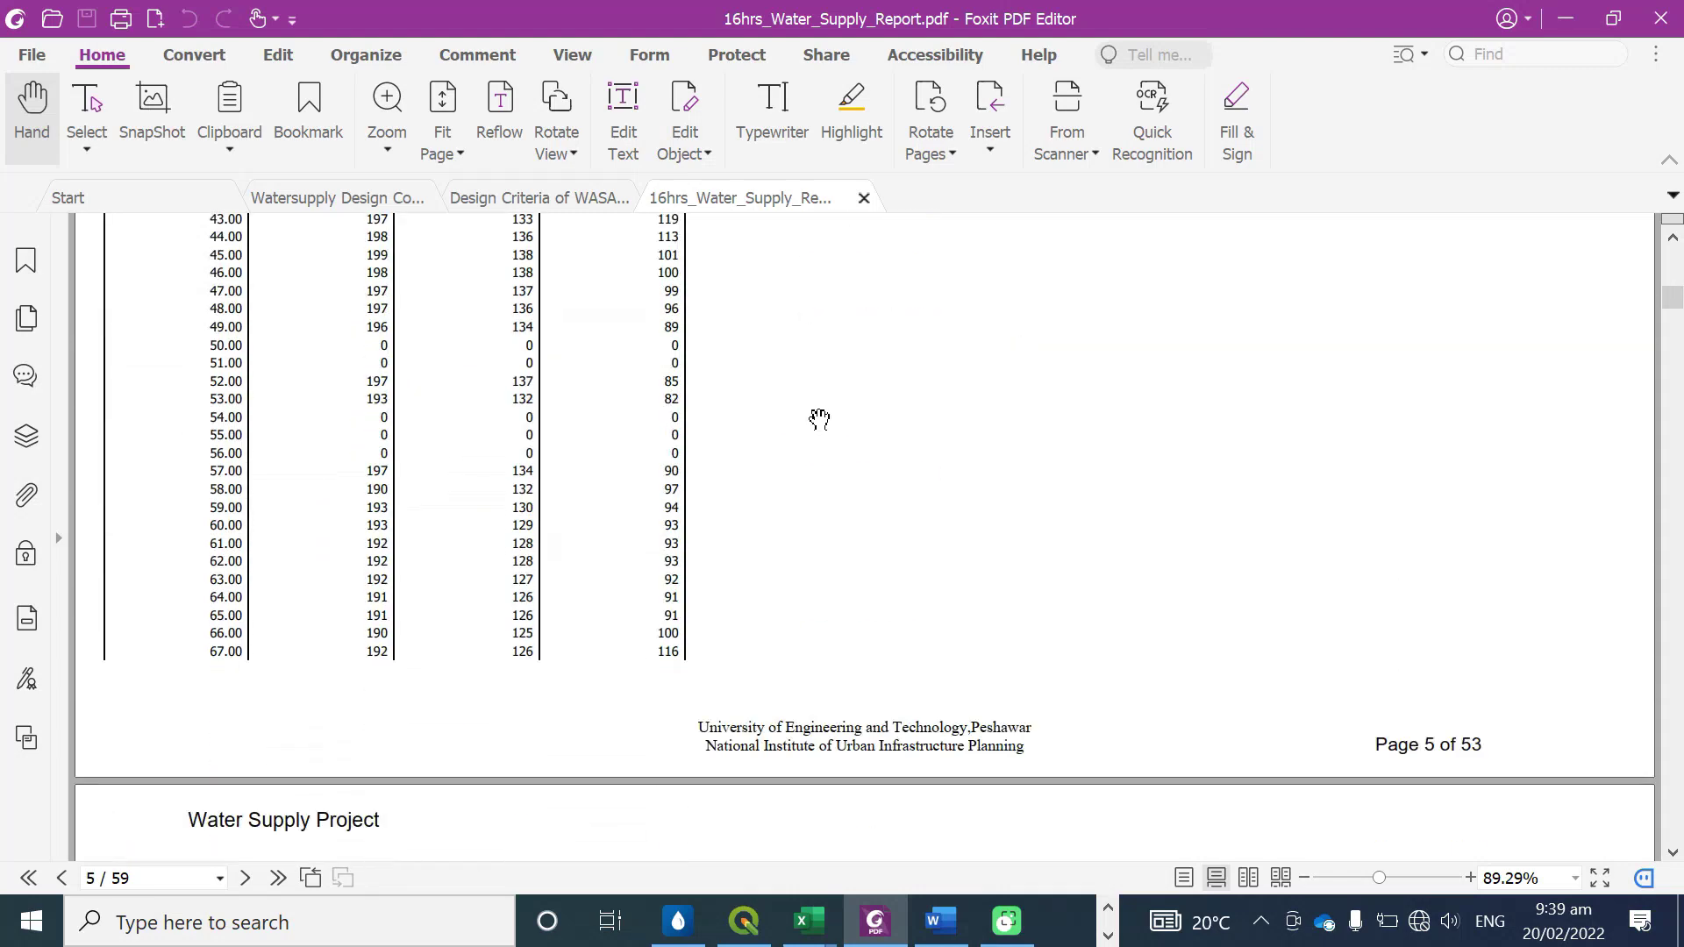
{"action": "scroll", "coordinate": [819, 419], "scroll_direction": "down", "scroll_amount": 4}
{"action": "scroll", "coordinate": [819, 419], "scroll_direction": "down", "scroll_amount": 4}
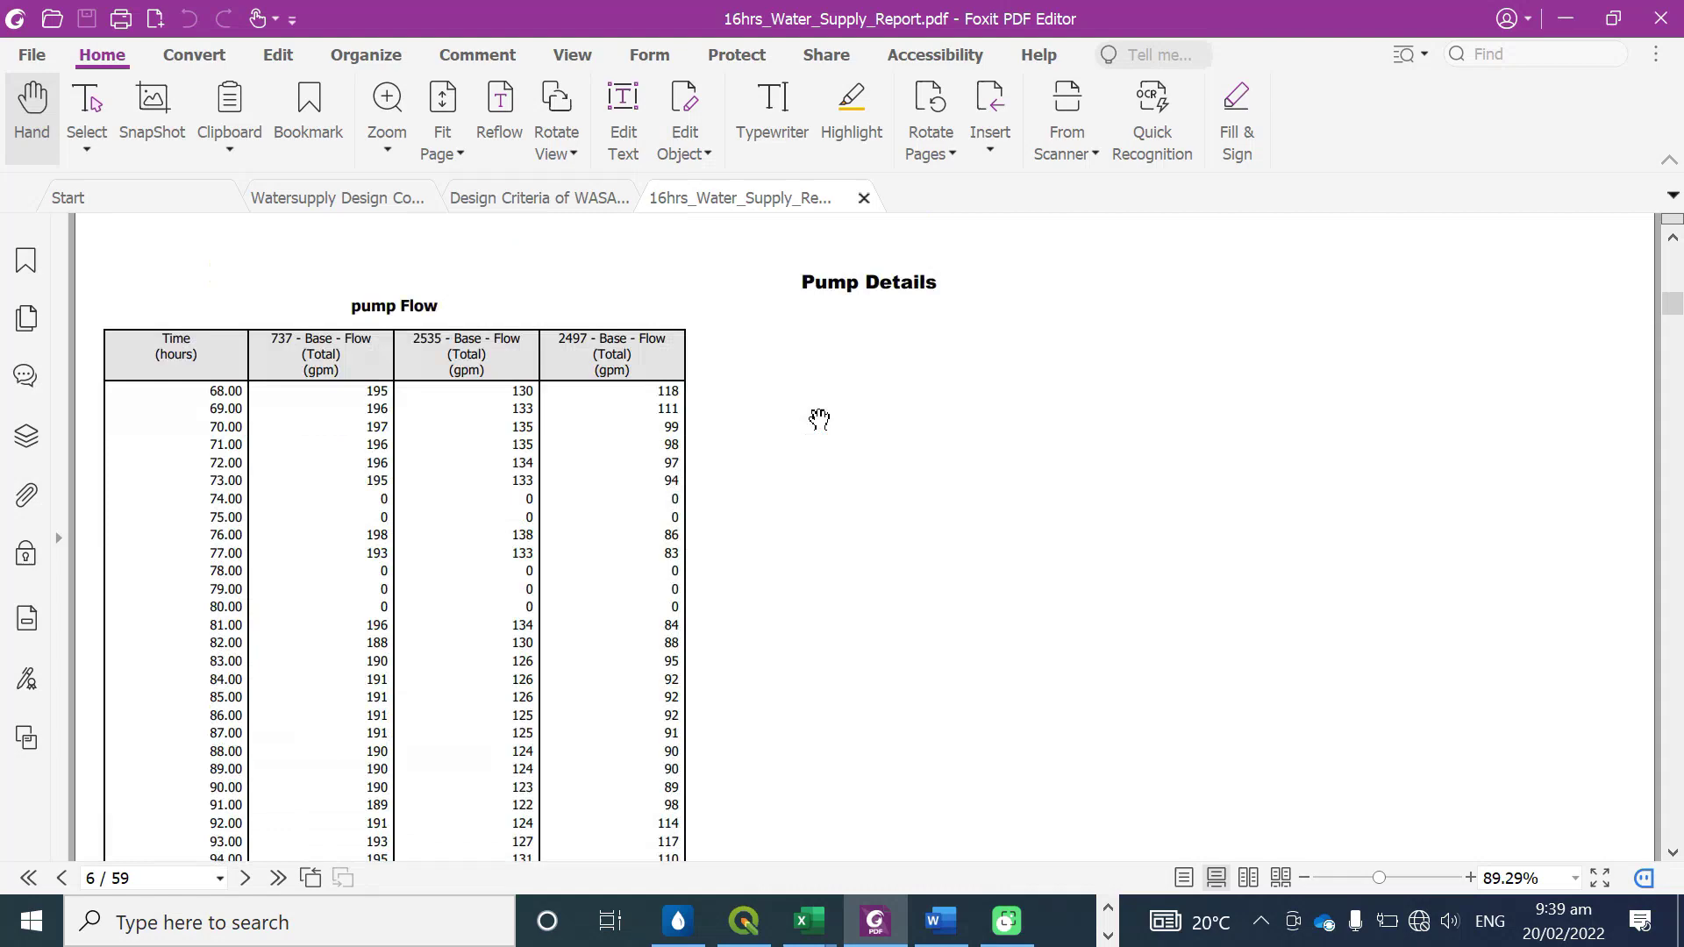
{"action": "scroll", "coordinate": [819, 419], "scroll_direction": "down", "scroll_amount": 1}
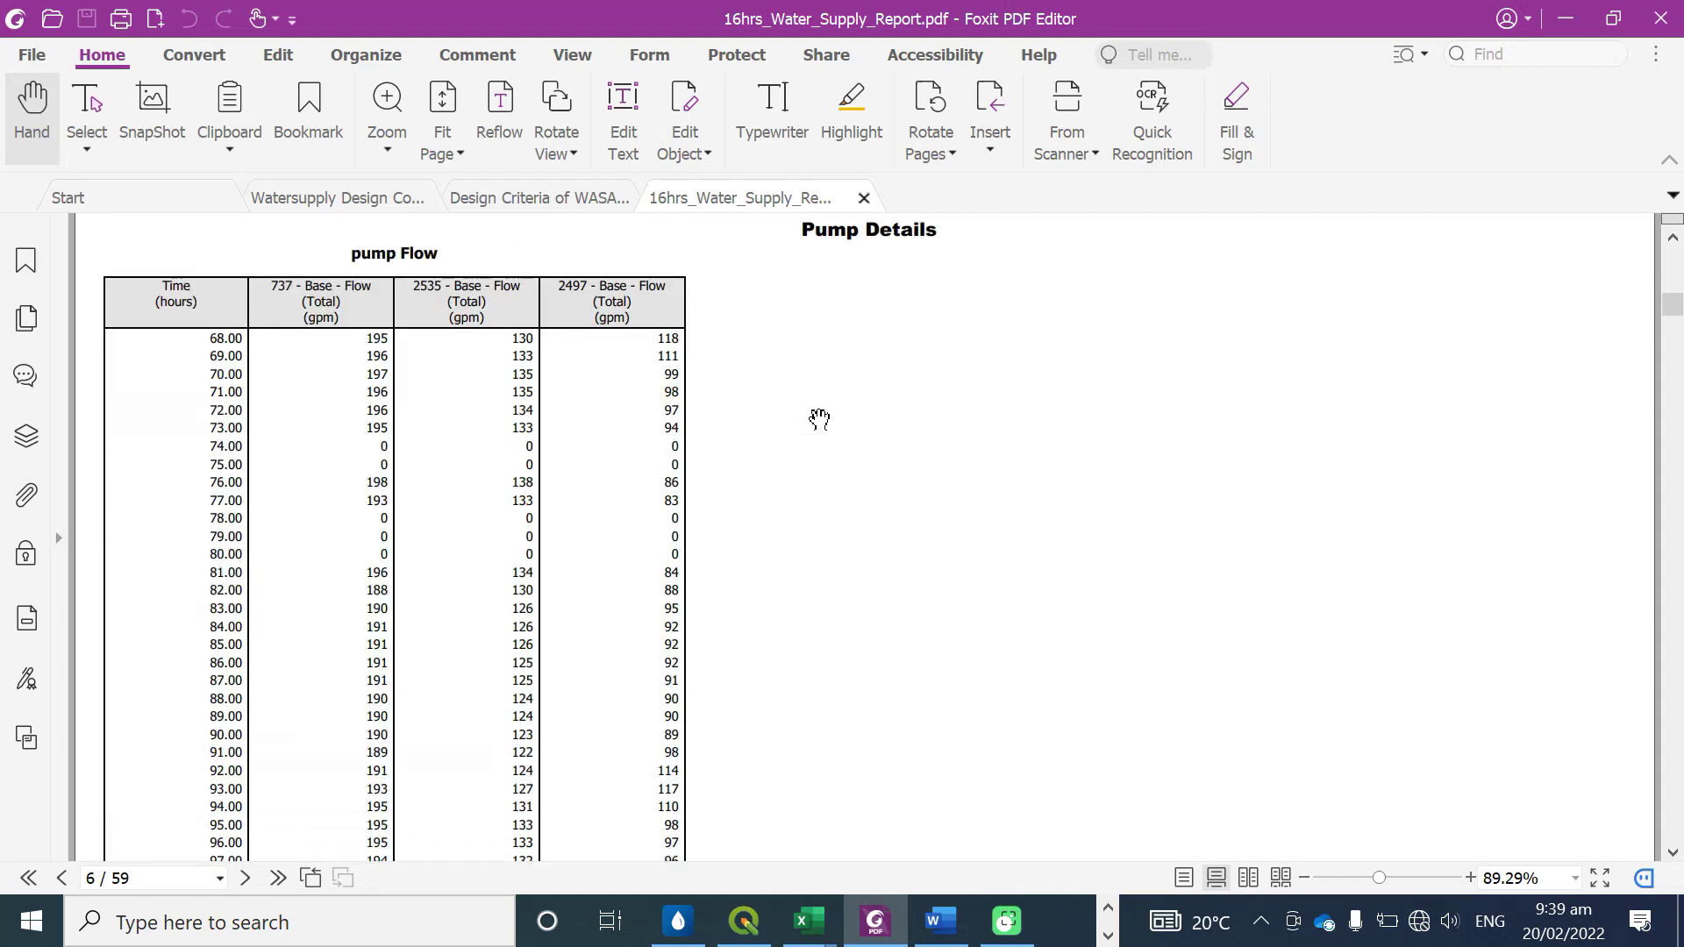
{"action": "scroll", "coordinate": [819, 419], "scroll_direction": "down", "scroll_amount": 3}
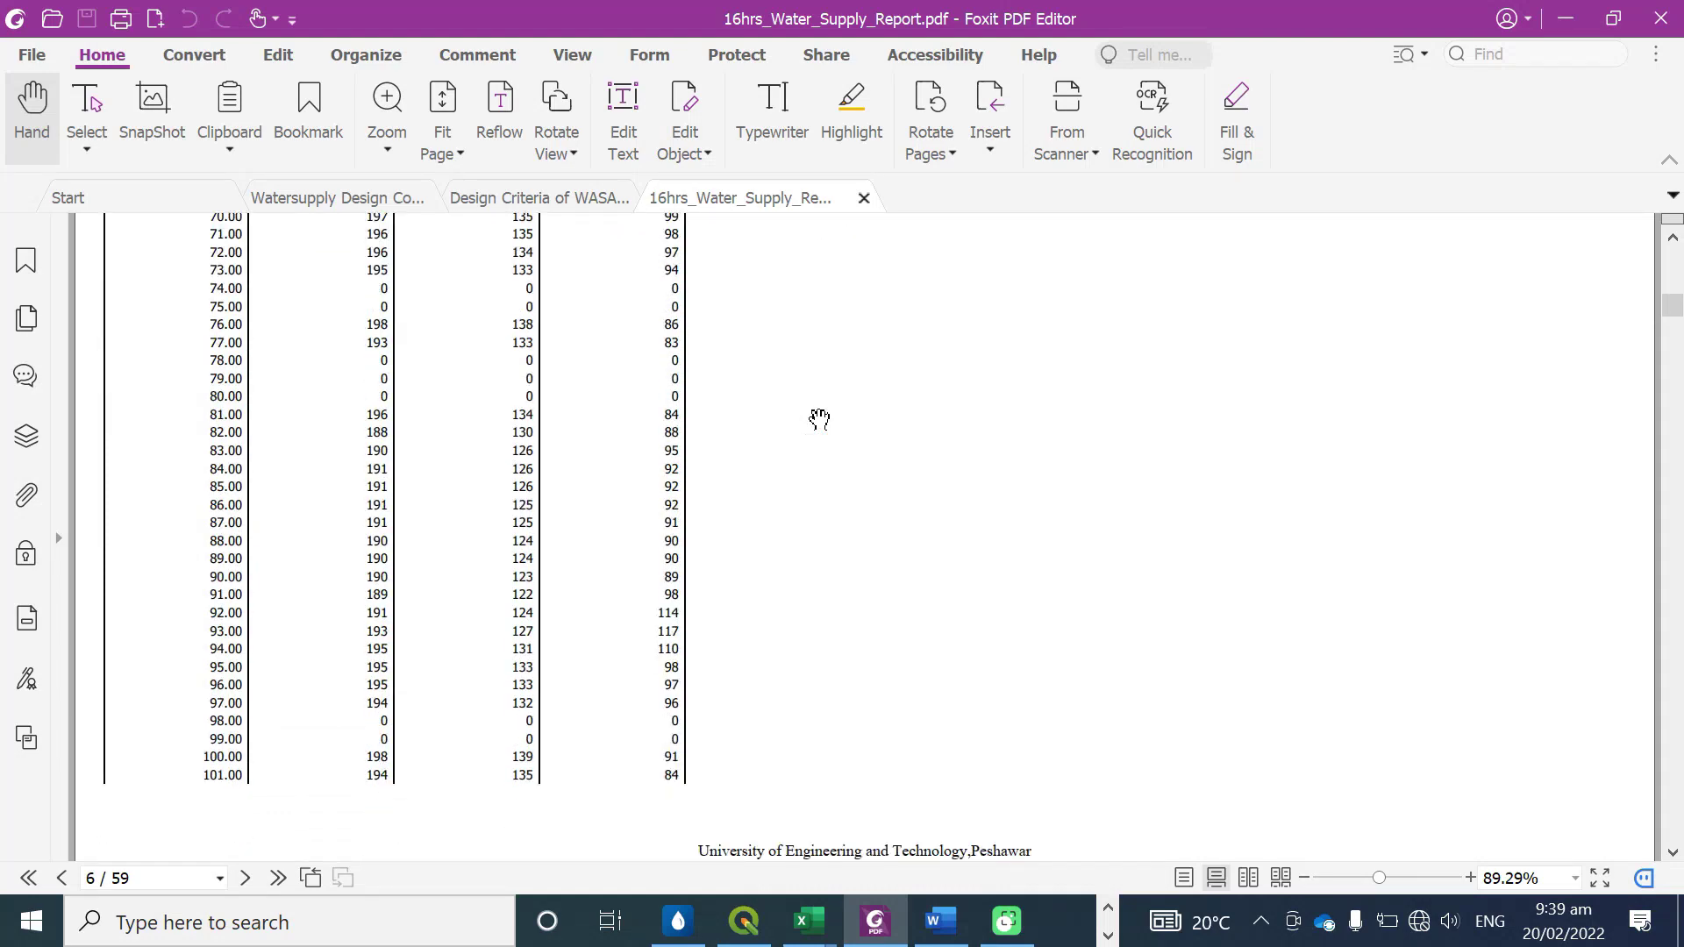
{"action": "scroll", "coordinate": [819, 418], "scroll_direction": "down", "scroll_amount": 11}
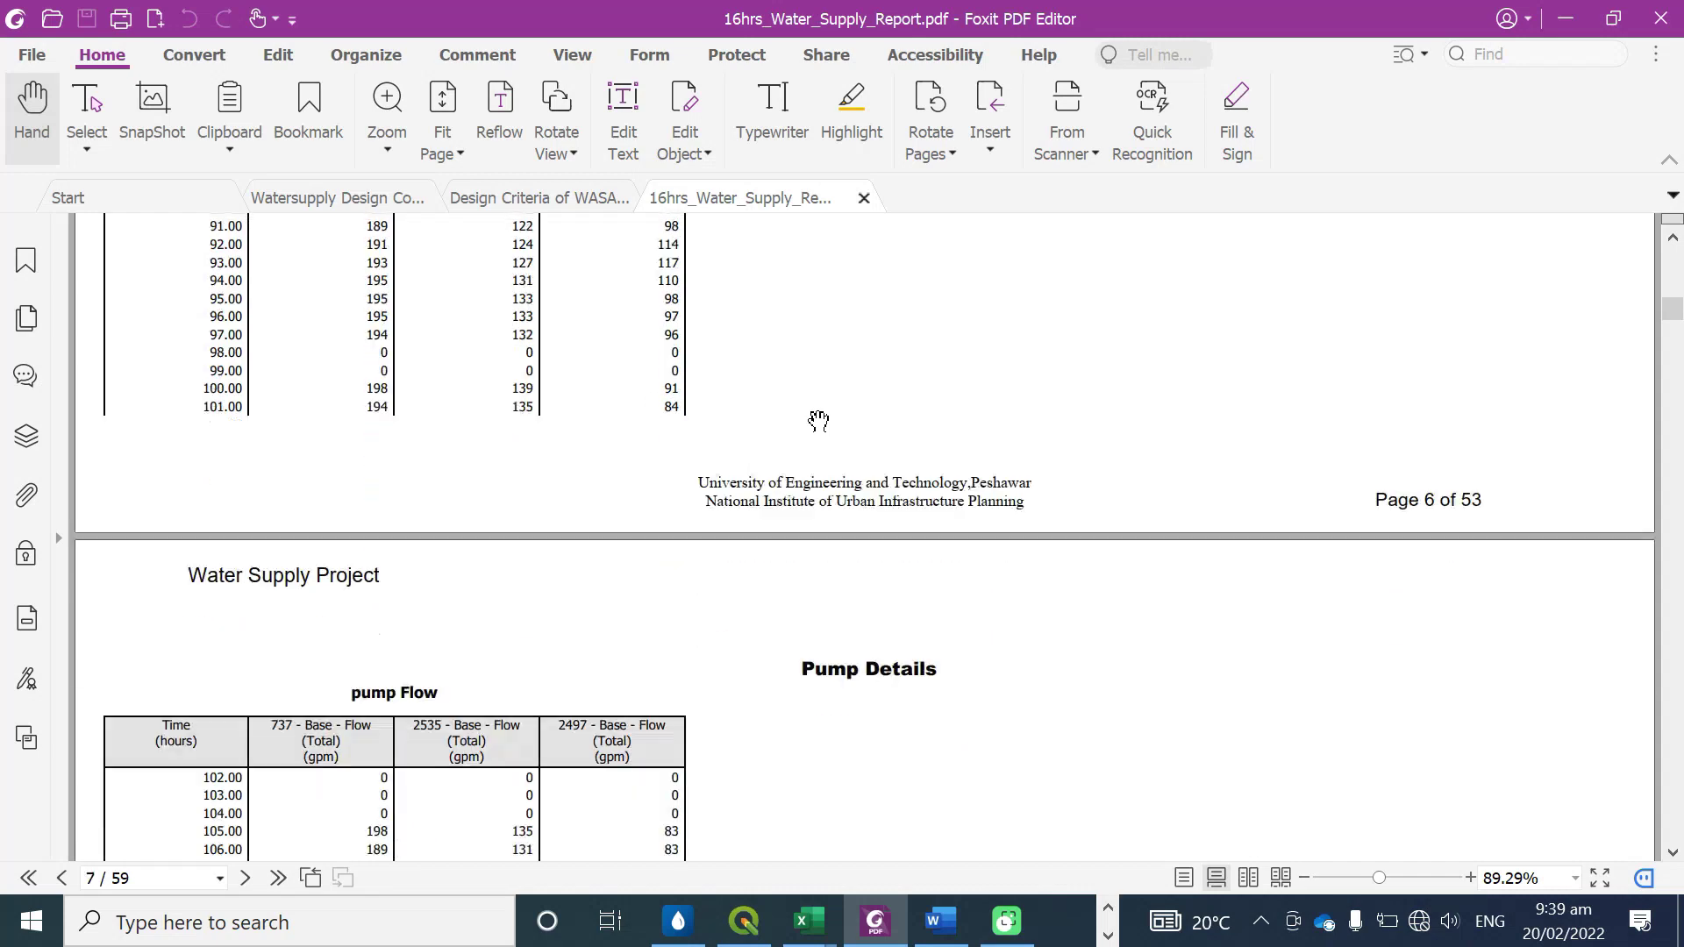
{"action": "scroll", "coordinate": [972, 524], "scroll_direction": "down", "scroll_amount": 3}
Return to page 5 of the report and review its pump flow tables again through page 7
{"action": "scroll", "coordinate": [1514, 782], "scroll_direction": "up", "scroll_amount": 20}
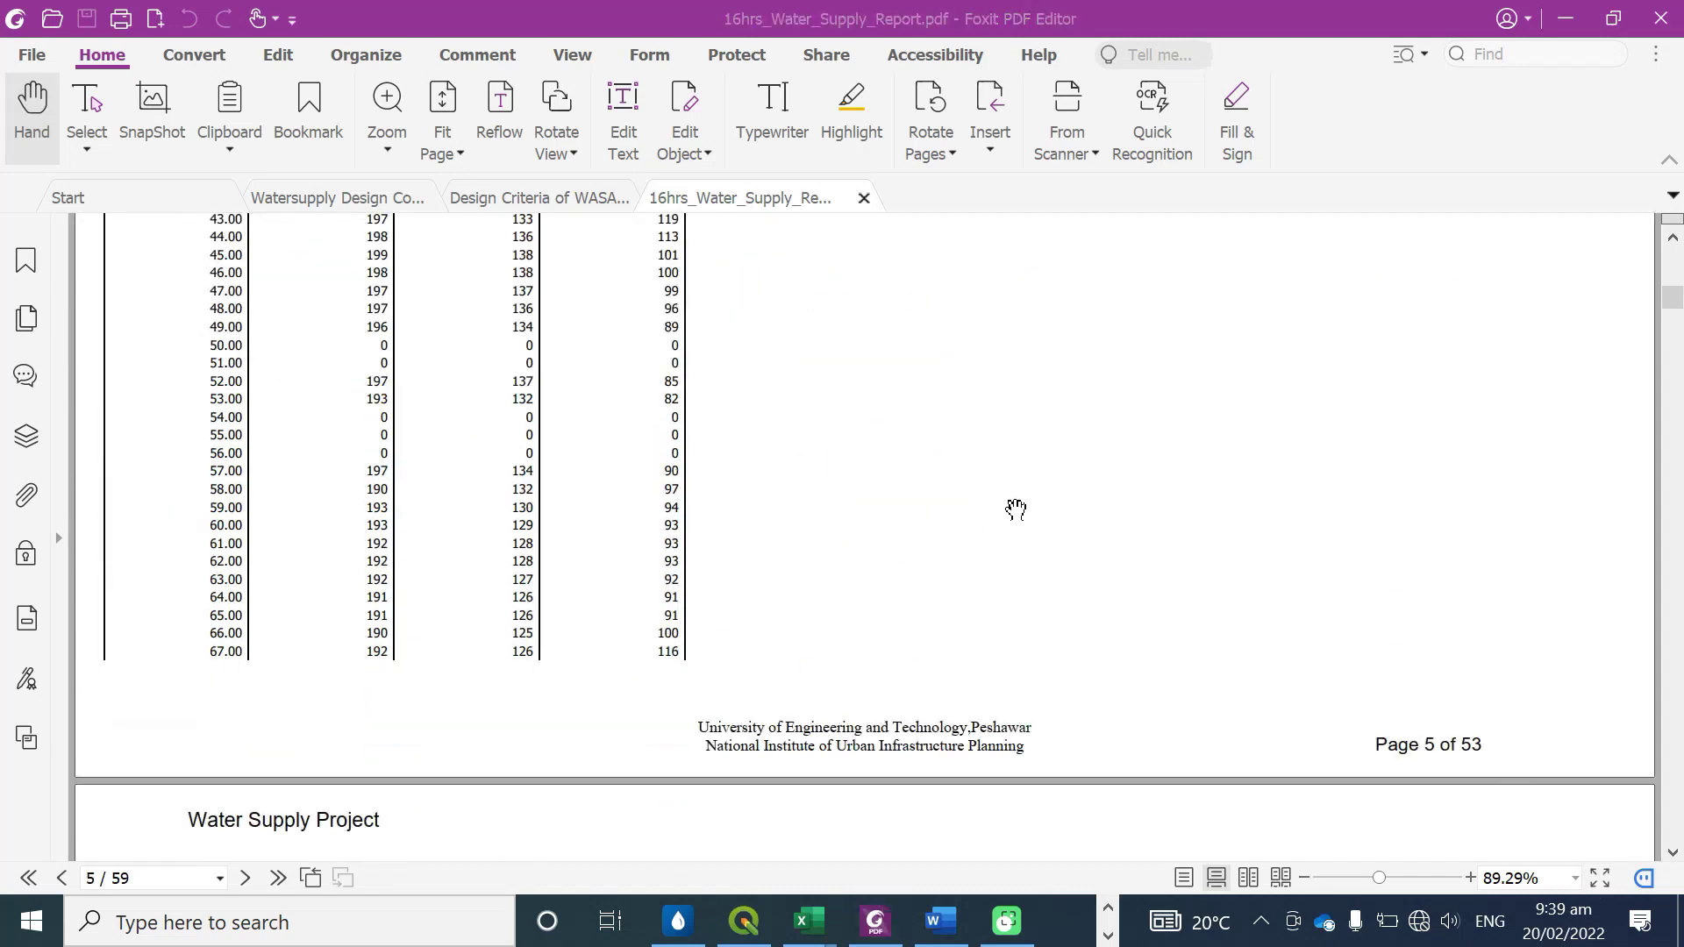
{"action": "scroll", "coordinate": [1005, 507], "scroll_direction": "down", "scroll_amount": 1}
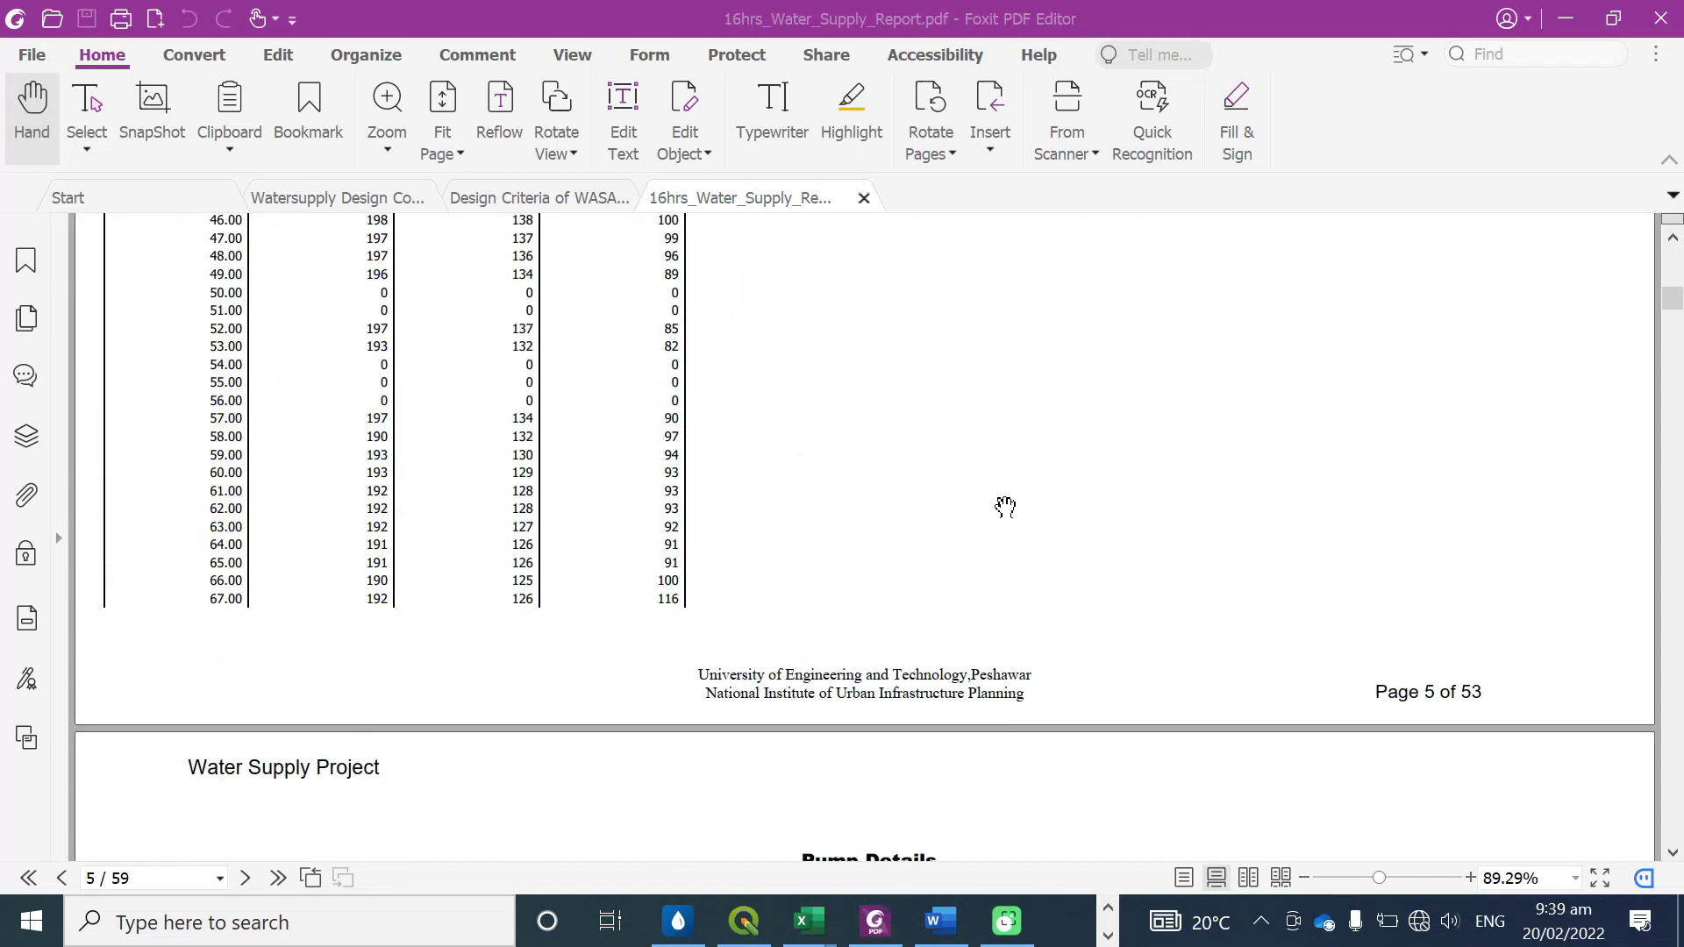
{"action": "scroll", "coordinate": [1005, 507], "scroll_direction": "down", "scroll_amount": 6}
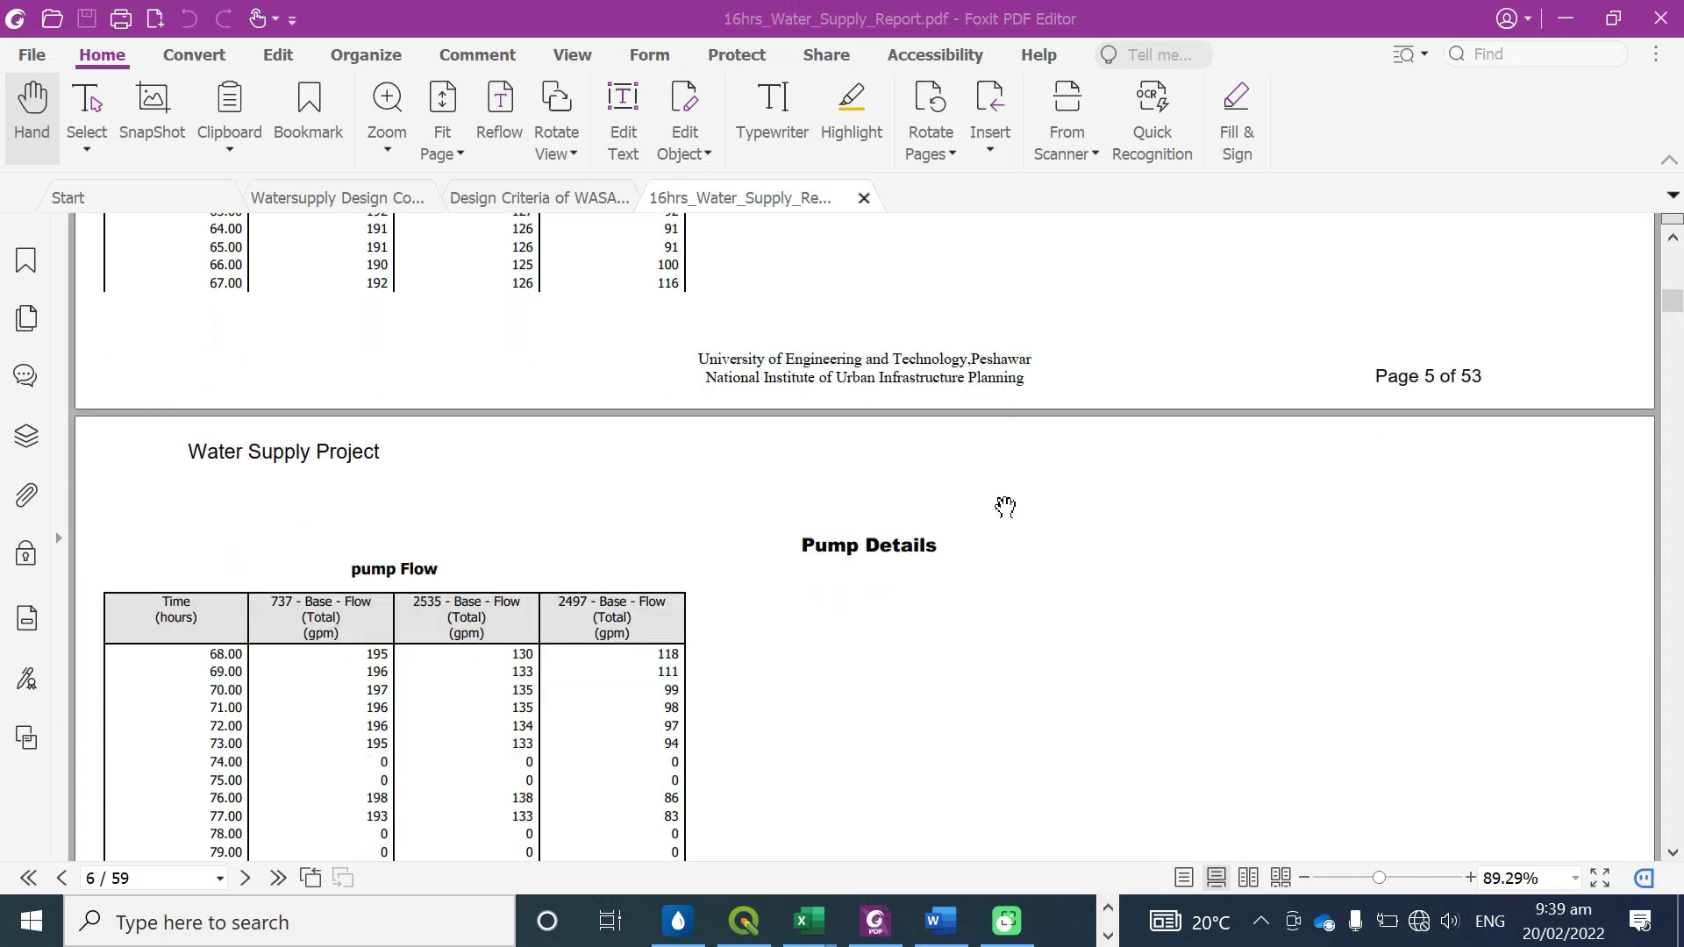
{"action": "scroll", "coordinate": [1005, 507], "scroll_direction": "down", "scroll_amount": 3}
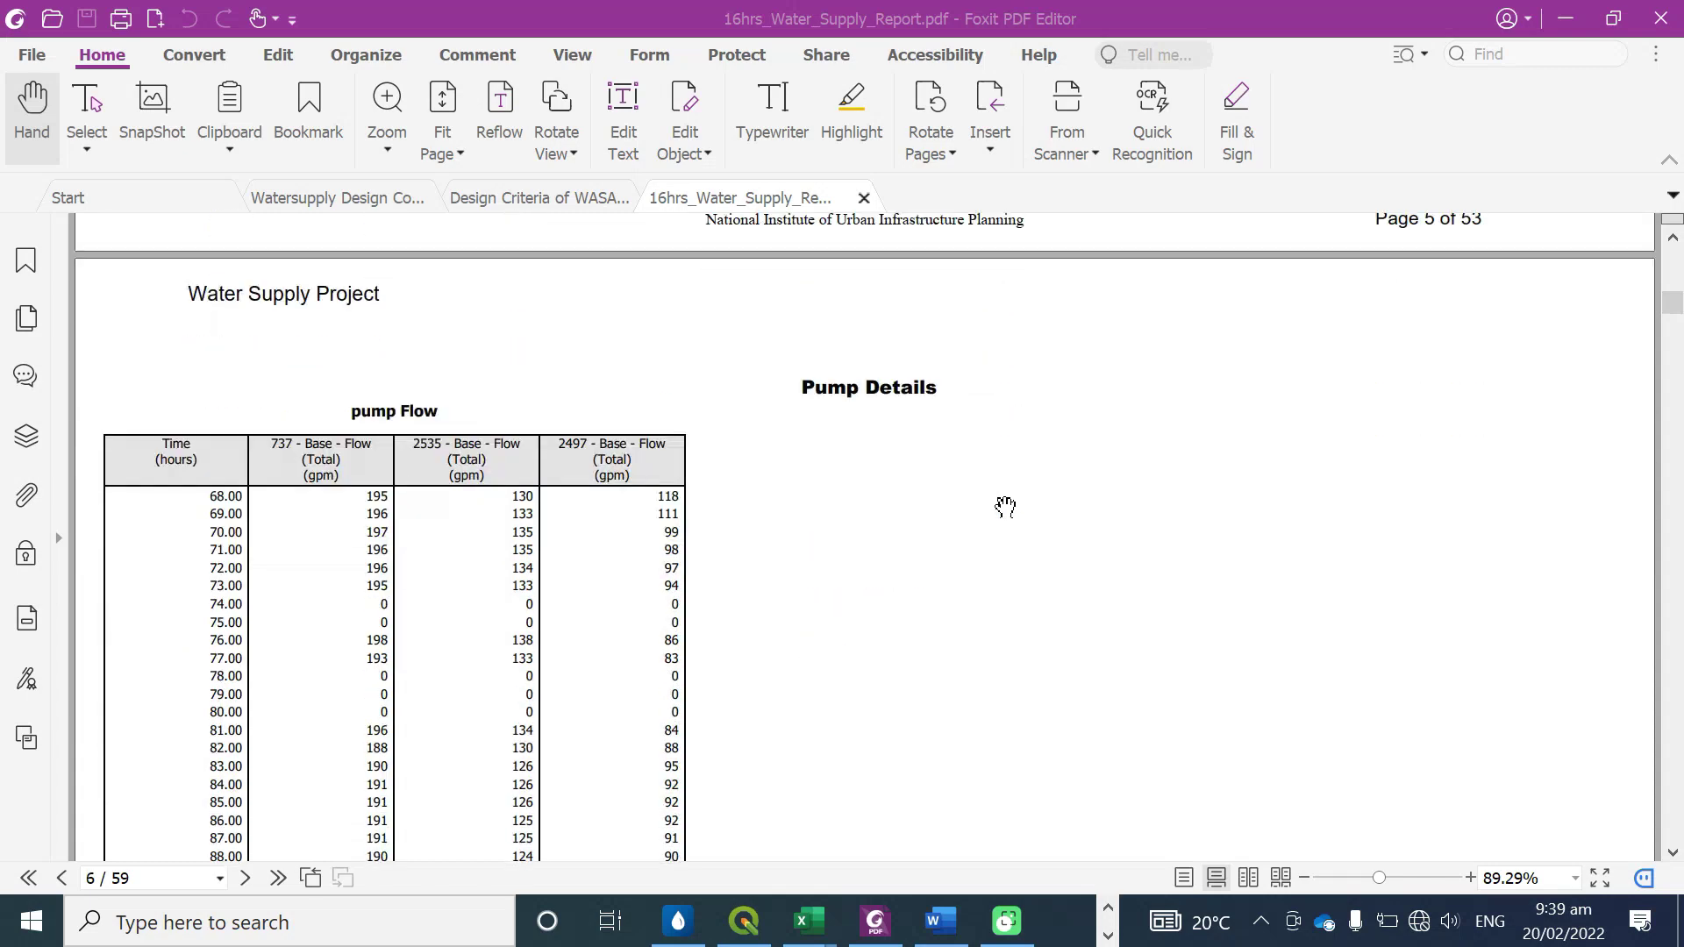
{"action": "scroll", "coordinate": [1005, 507], "scroll_direction": "down", "scroll_amount": 3}
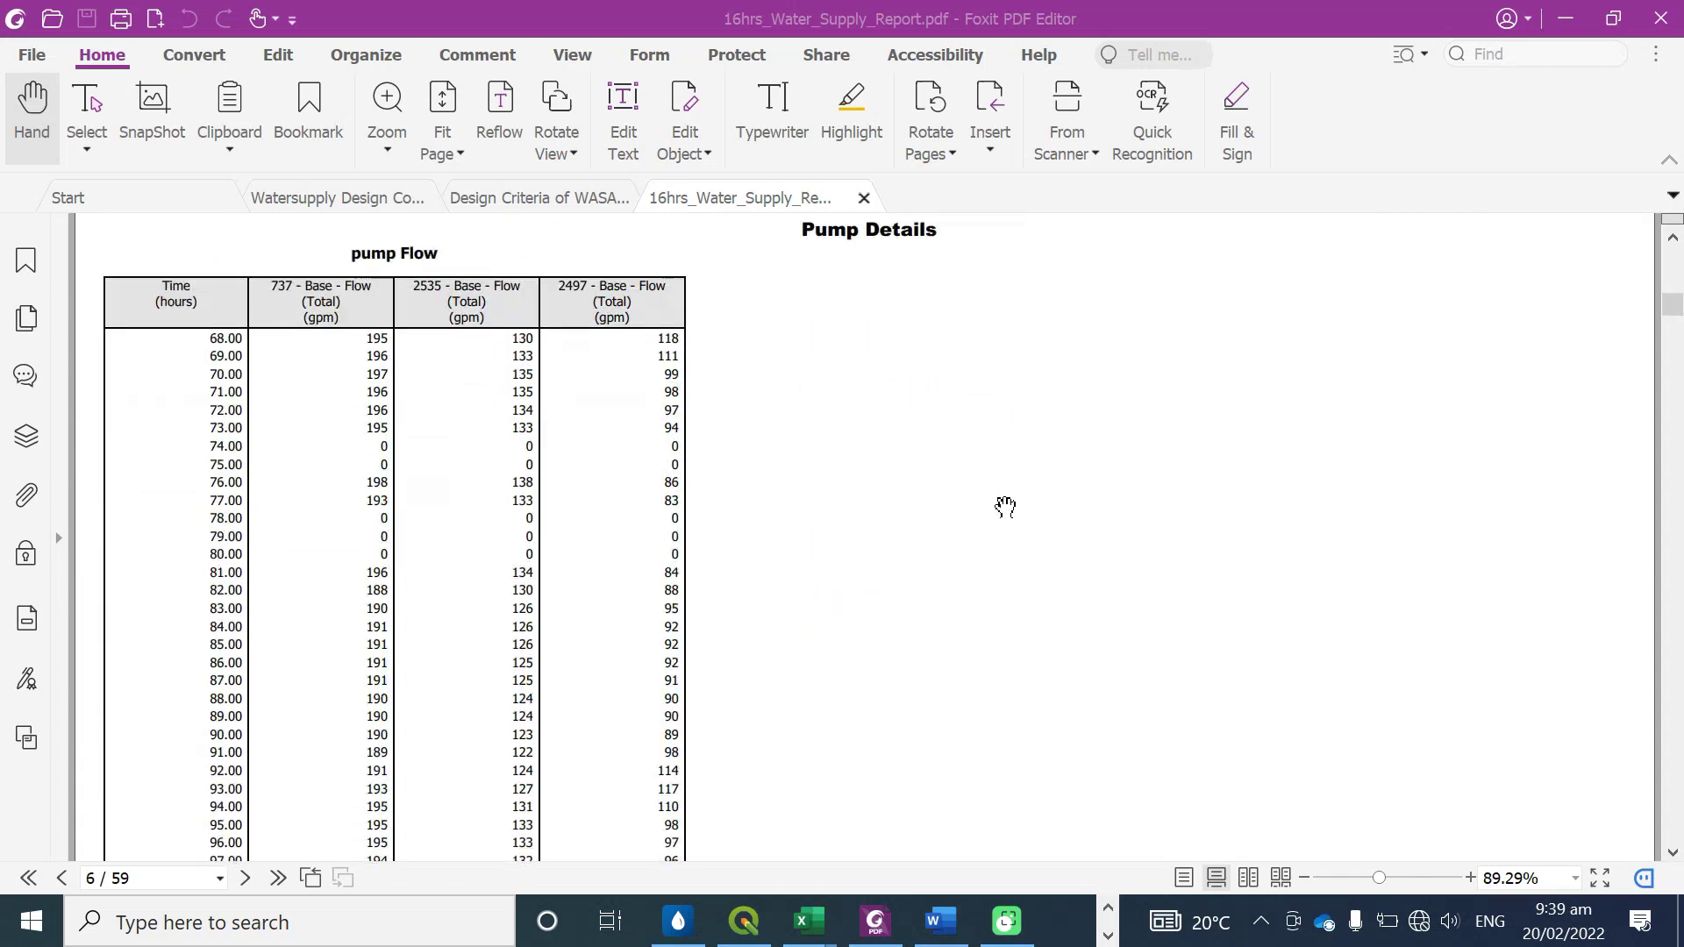
{"action": "scroll", "coordinate": [1005, 507], "scroll_direction": "down", "scroll_amount": 1}
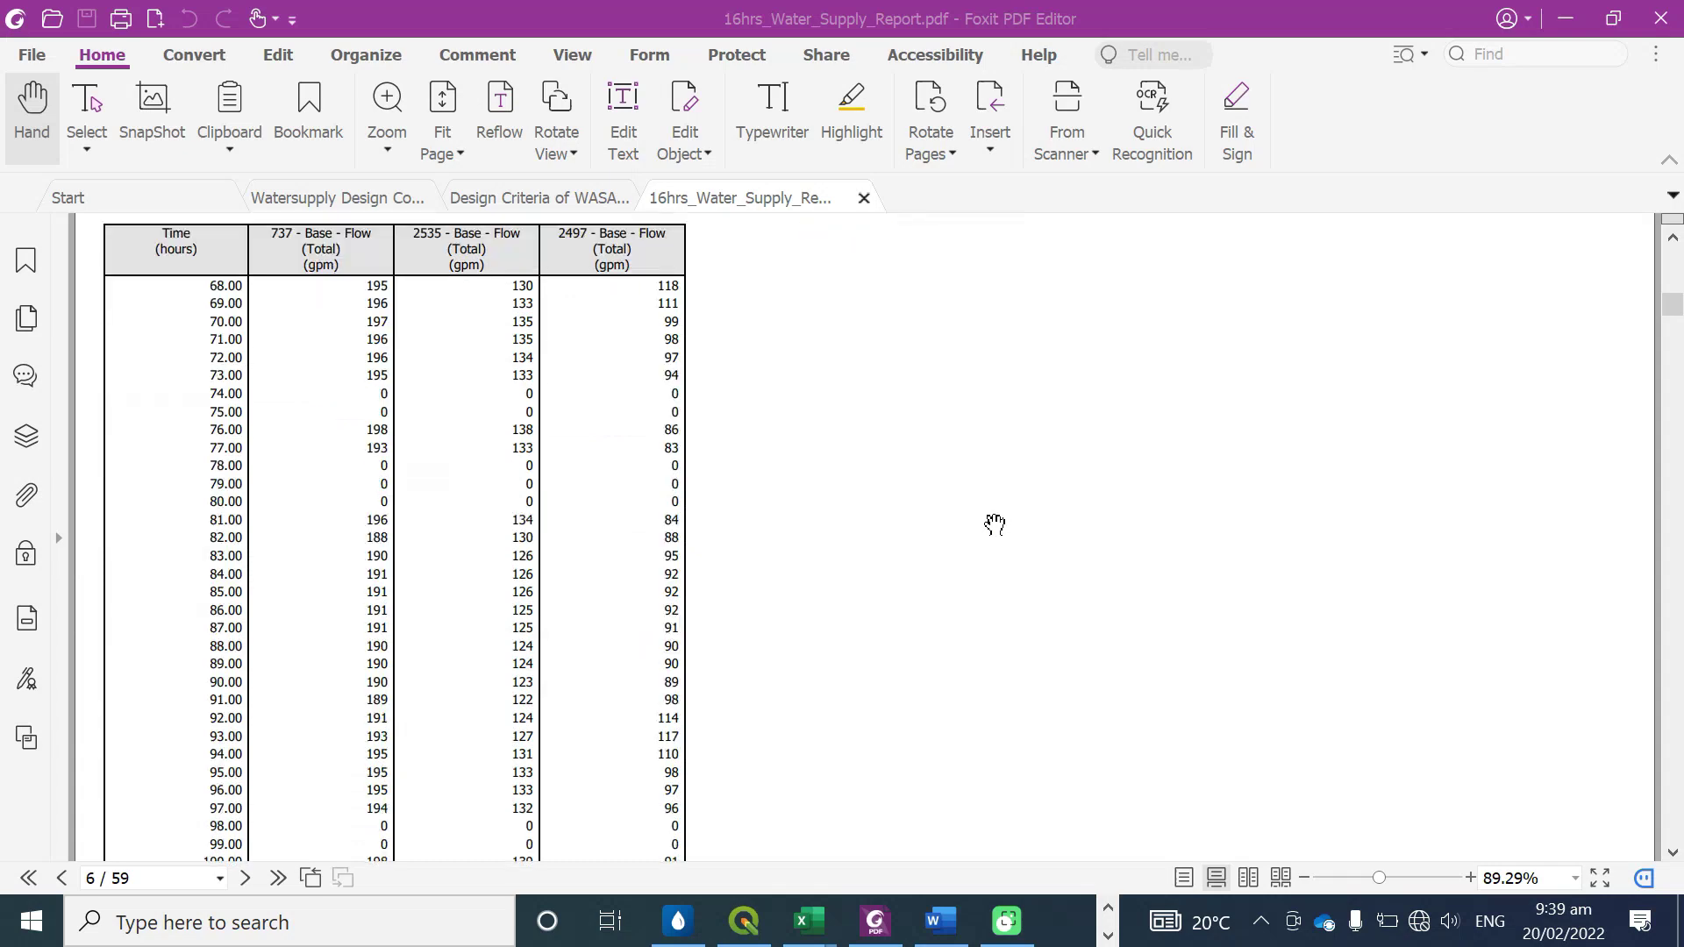
{"action": "scroll", "coordinate": [944, 512], "scroll_direction": "down", "scroll_amount": 9}
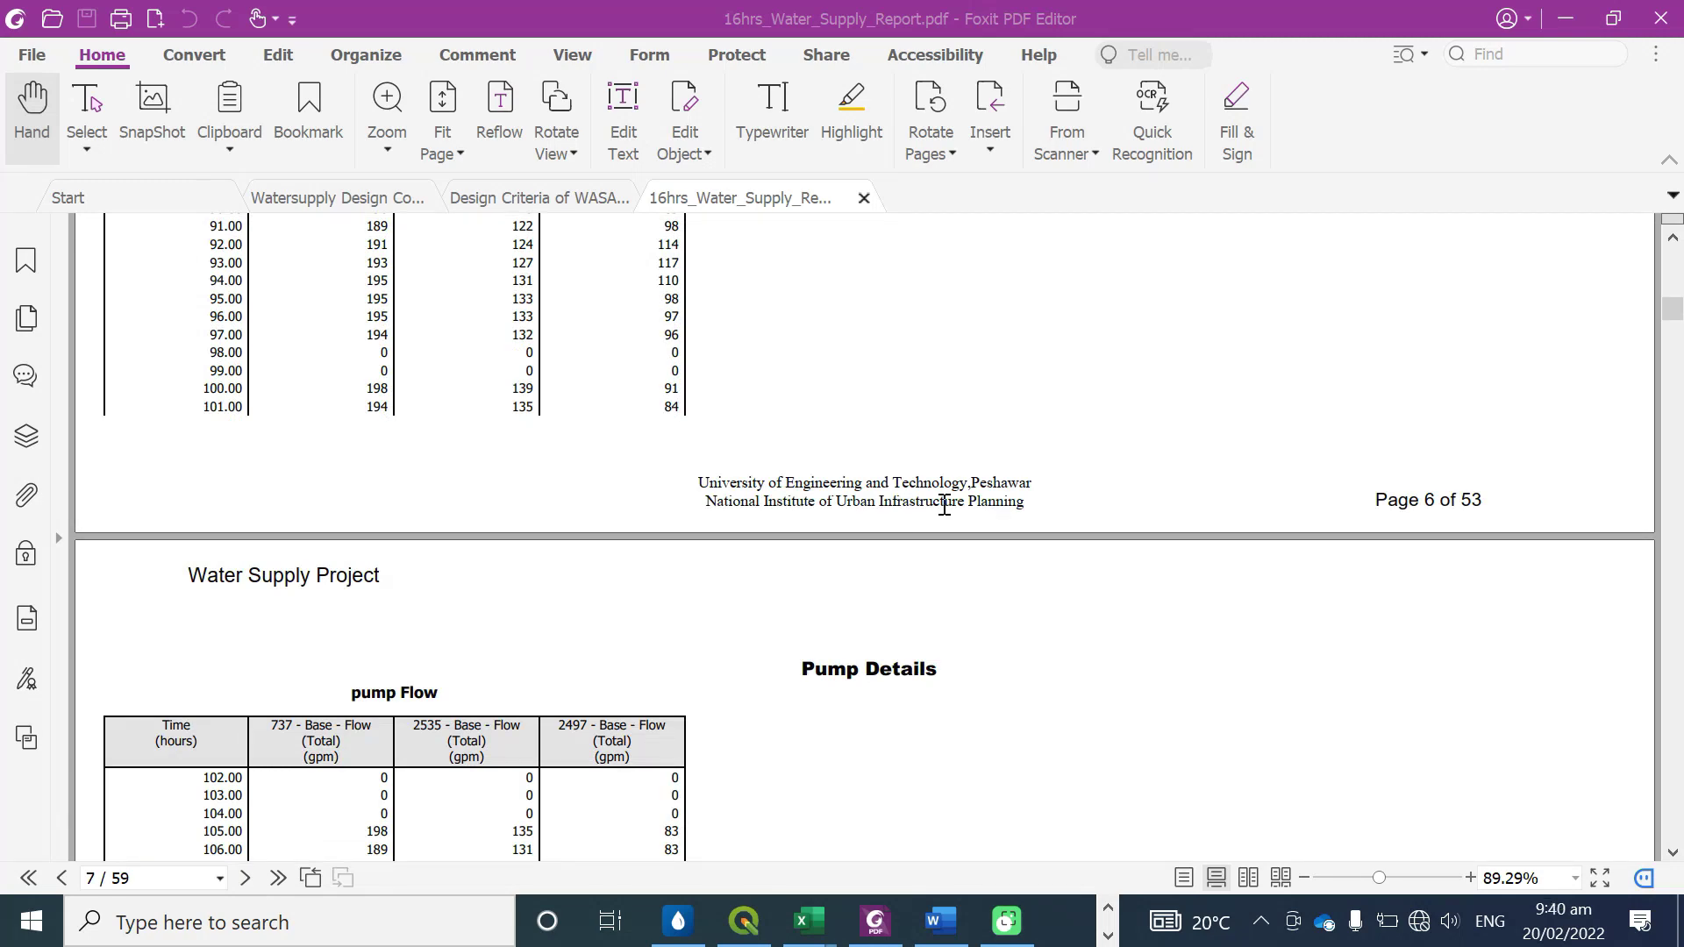
{"action": "scroll", "coordinate": [944, 507], "scroll_direction": "down", "scroll_amount": 4}
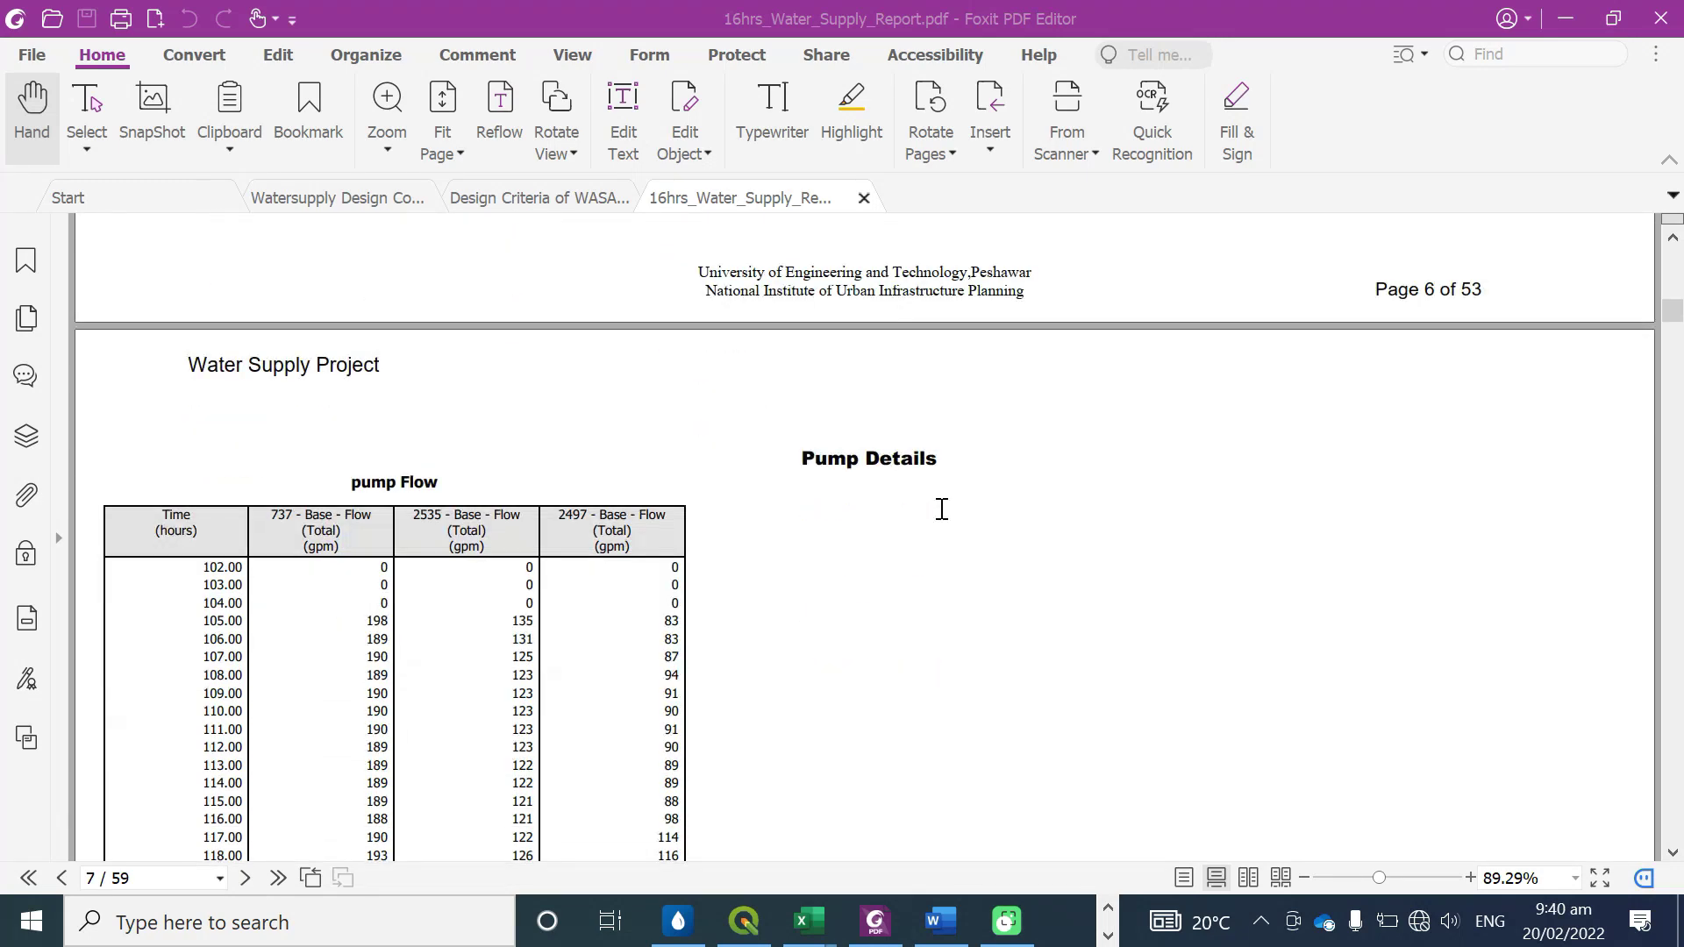
Move past the end of the pump flow table to the pump flow graph on page 8
{"action": "scroll", "coordinate": [938, 517], "scroll_direction": "down", "scroll_amount": 11}
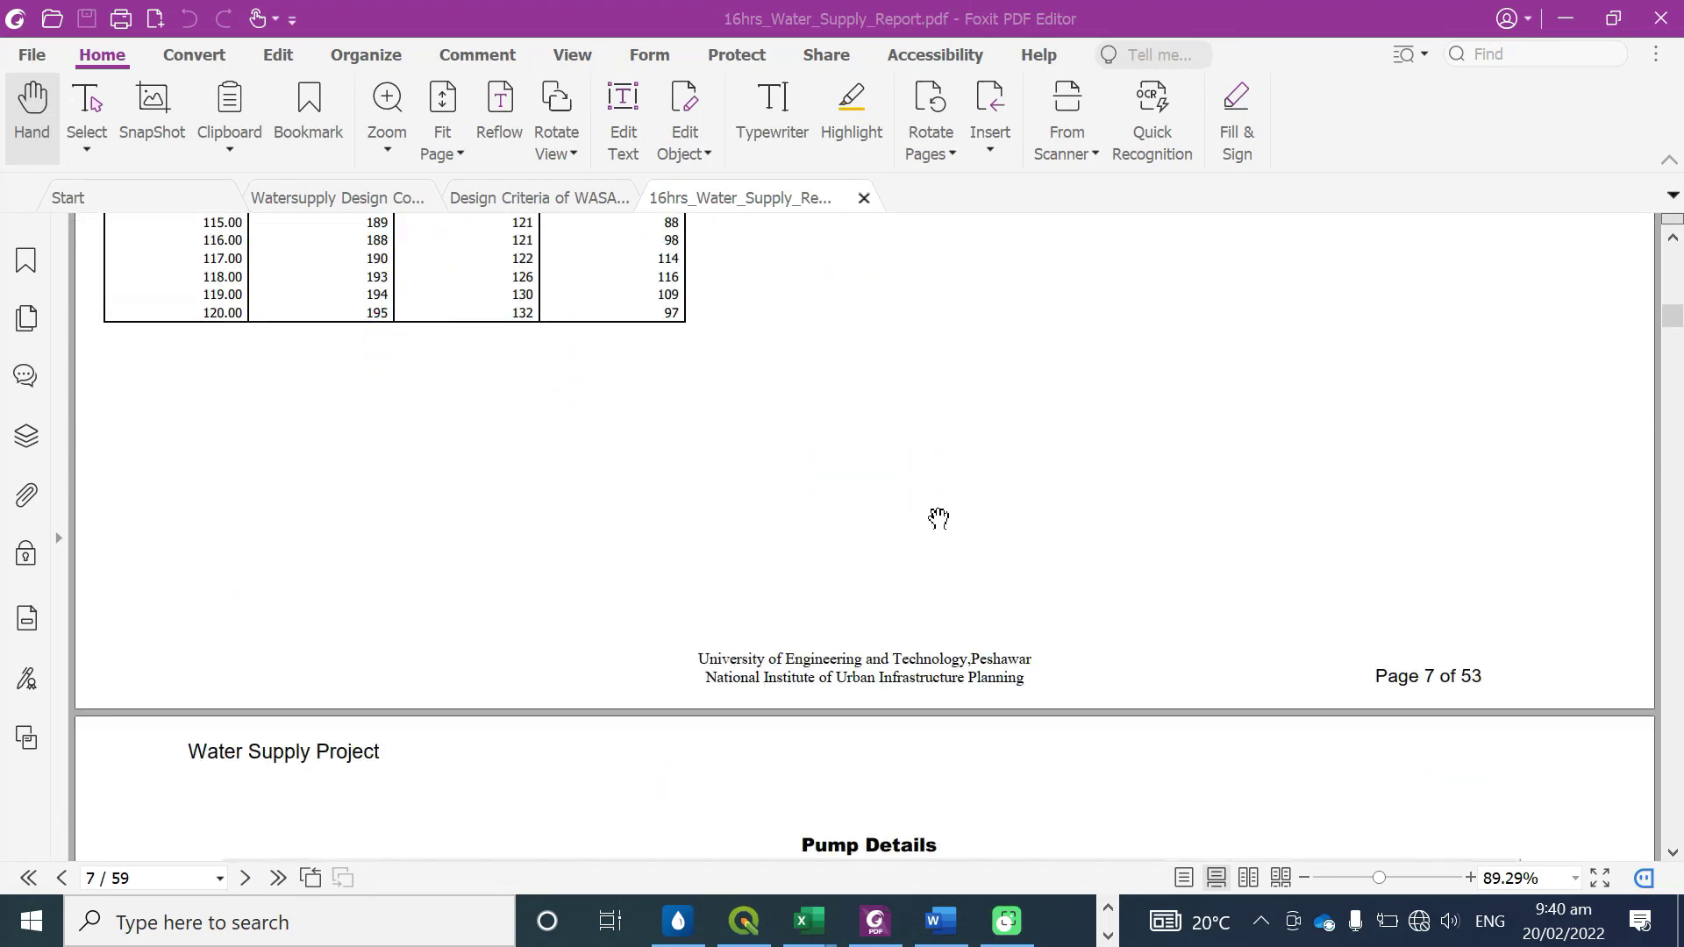
{"action": "scroll", "coordinate": [938, 517], "scroll_direction": "down", "scroll_amount": 4}
{"action": "scroll", "coordinate": [936, 522], "scroll_direction": "down", "scroll_amount": 5}
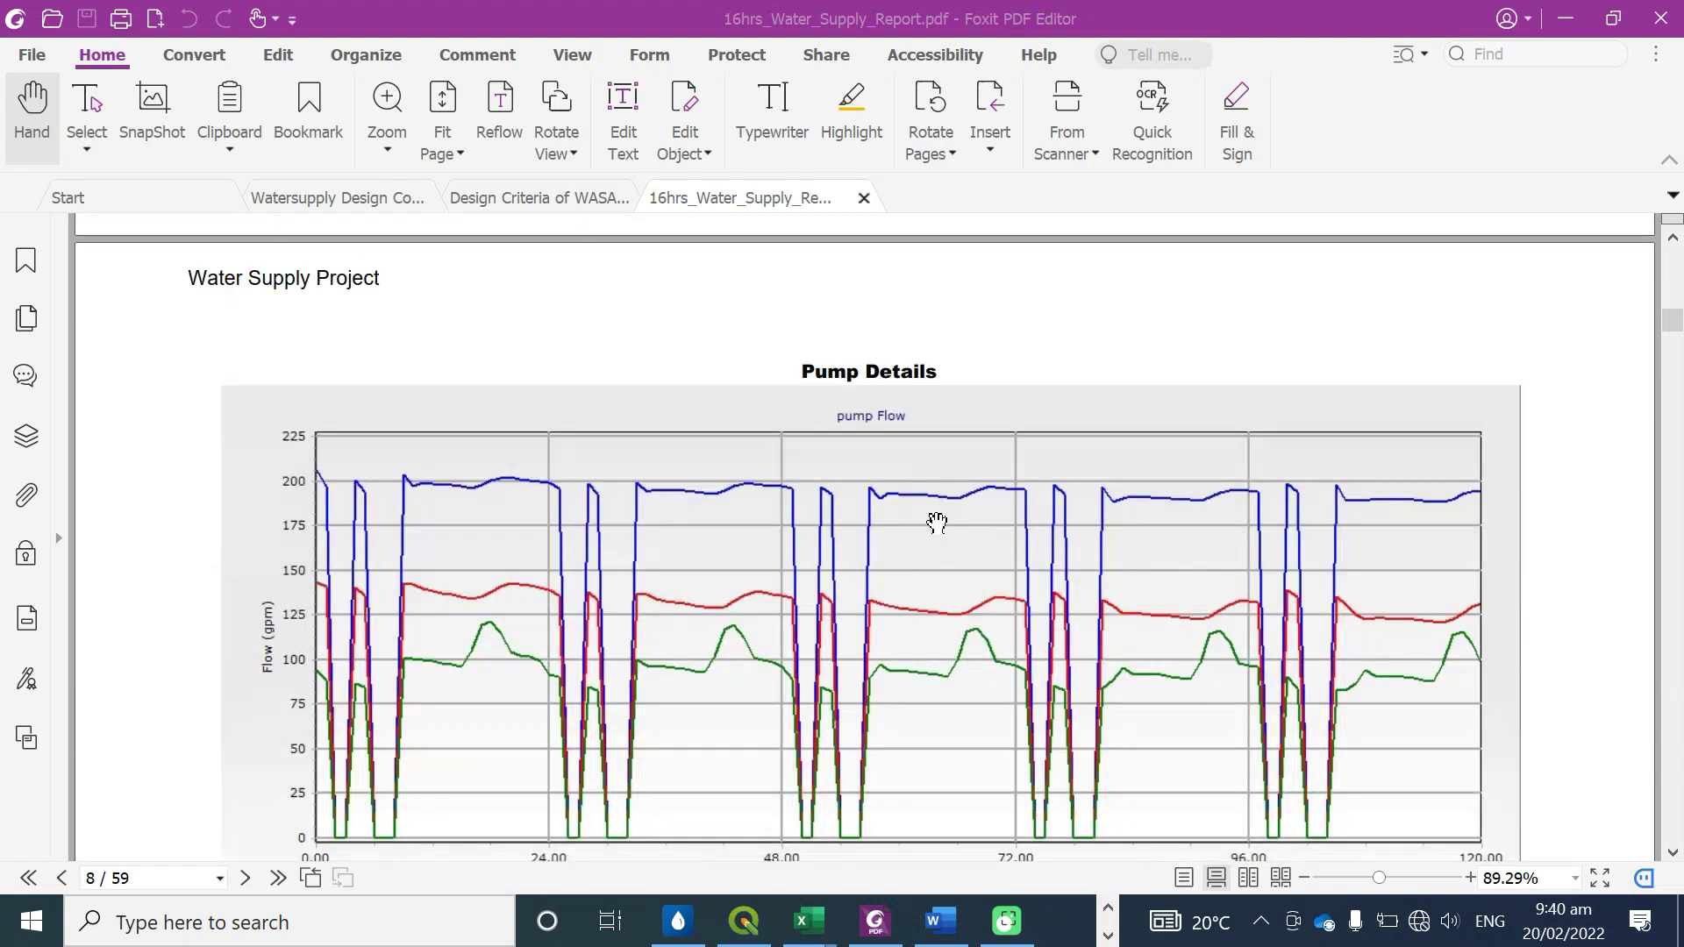